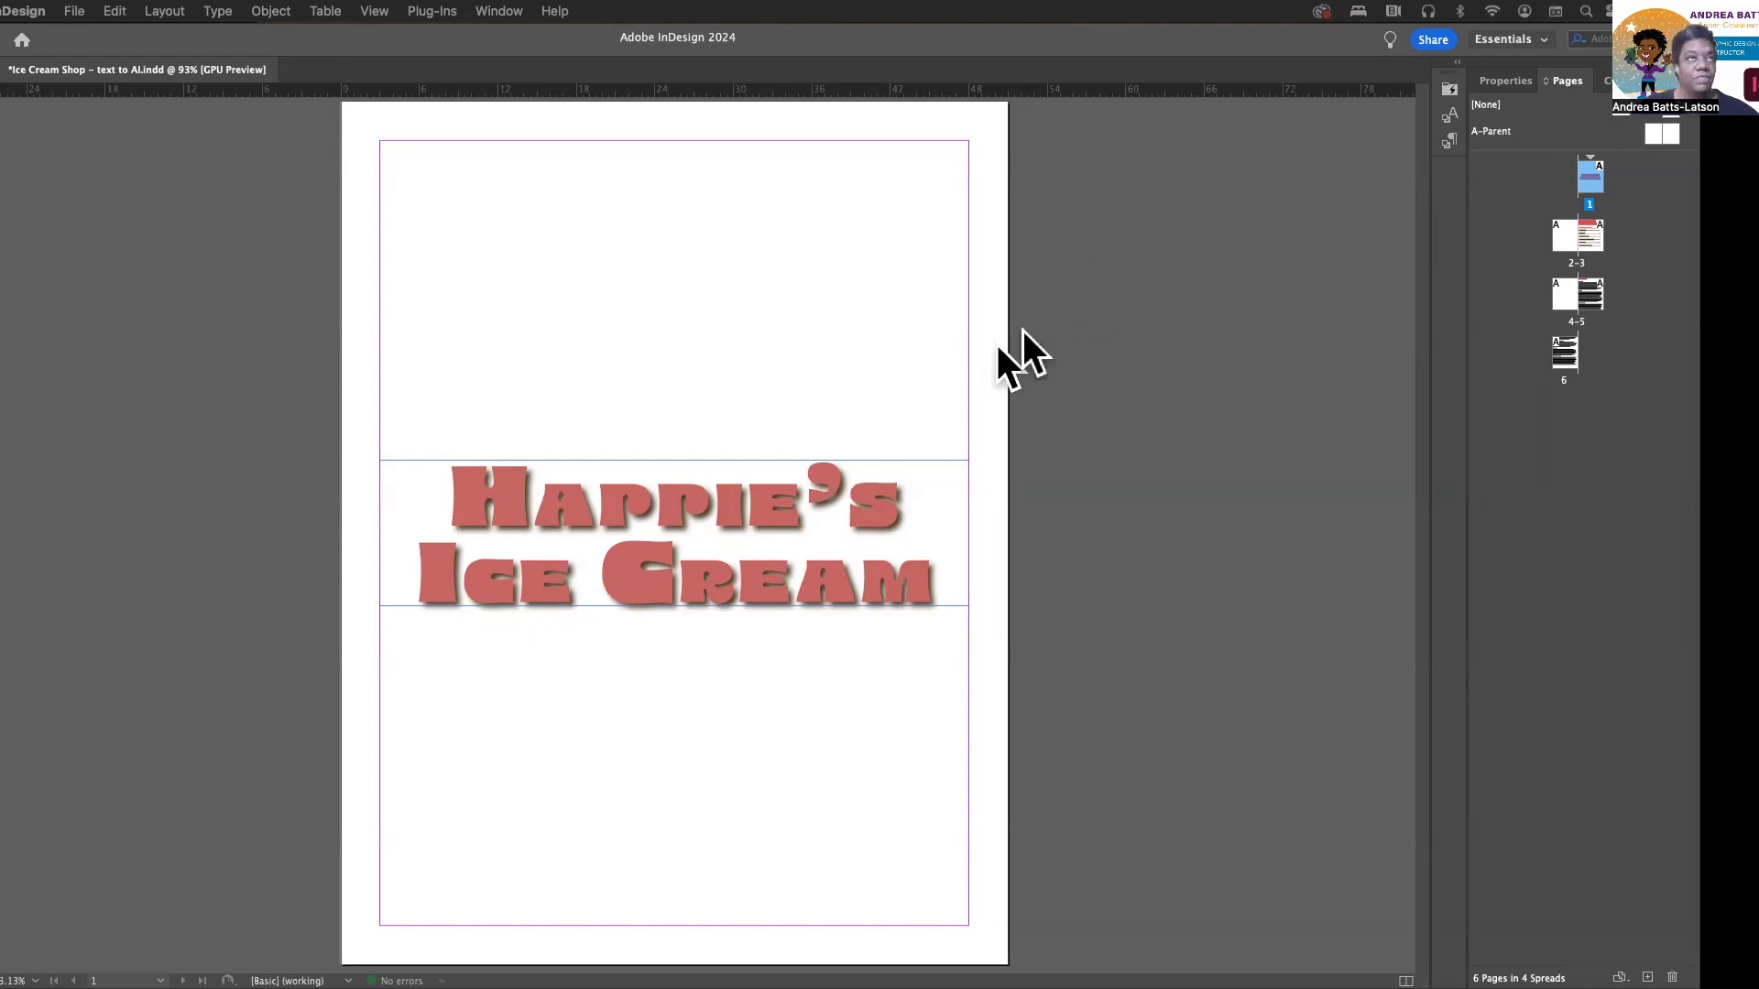
# Bring up the Text to Image (Beta) tool and position it beside page 1.
pyautogui.click(497, 10)
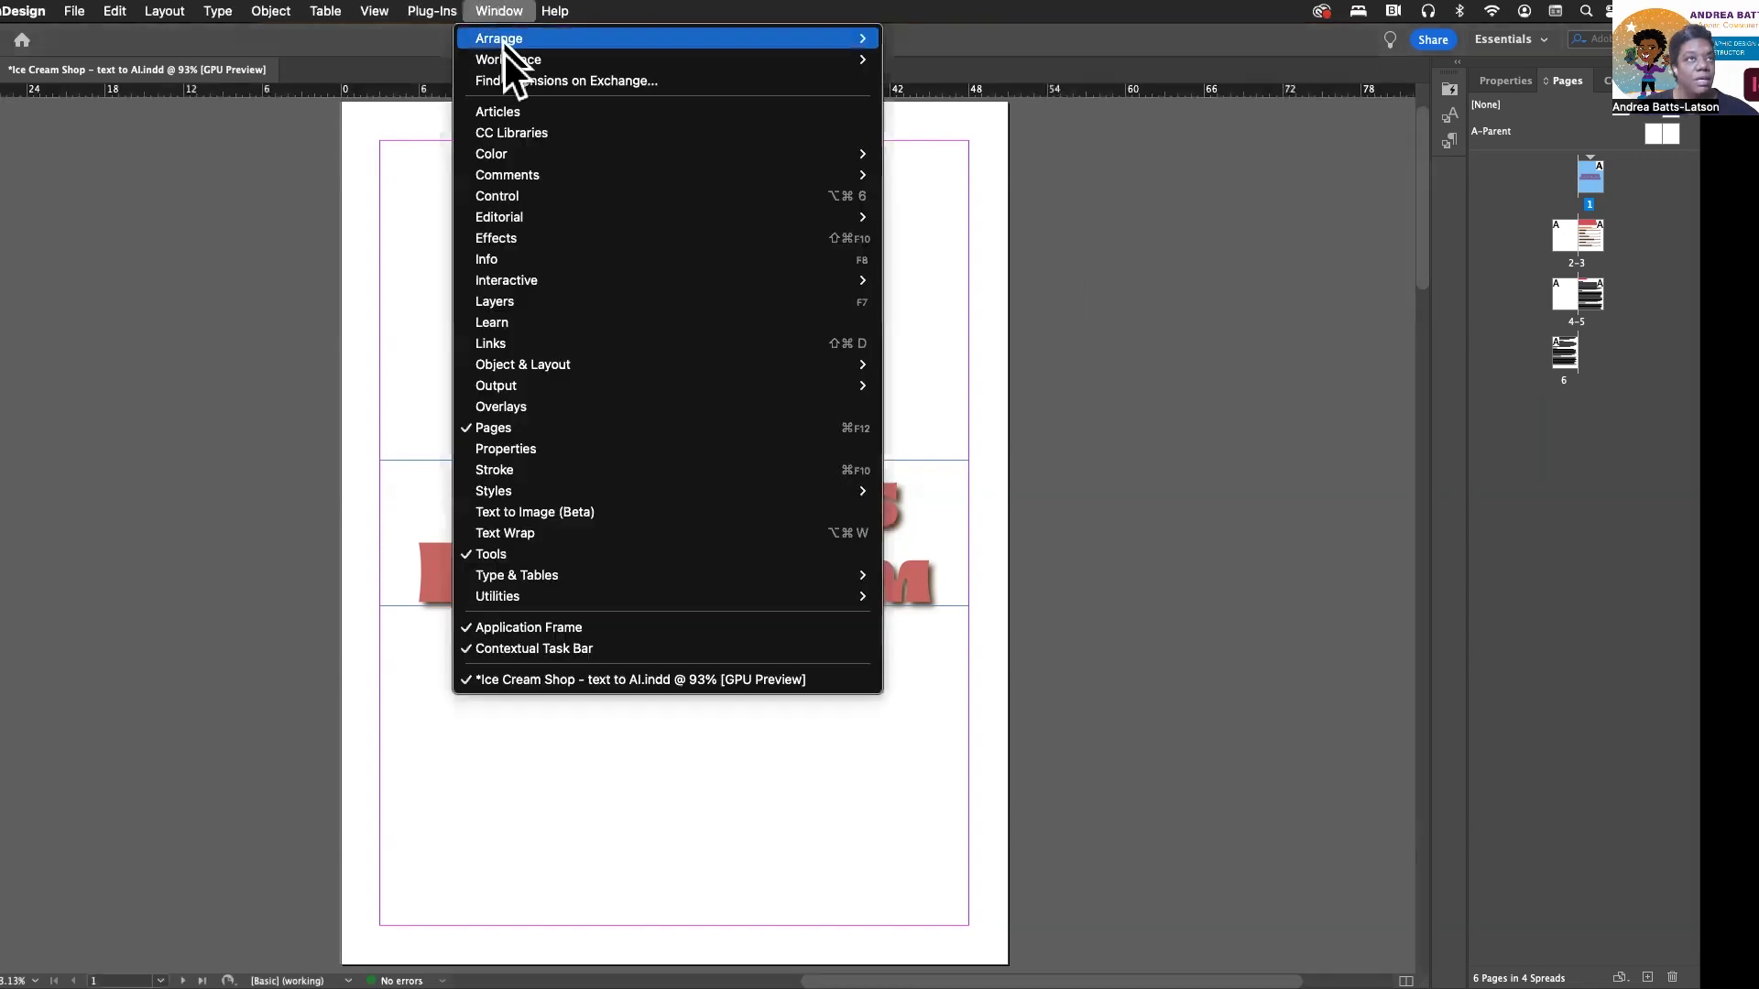
pyautogui.click(511, 511)
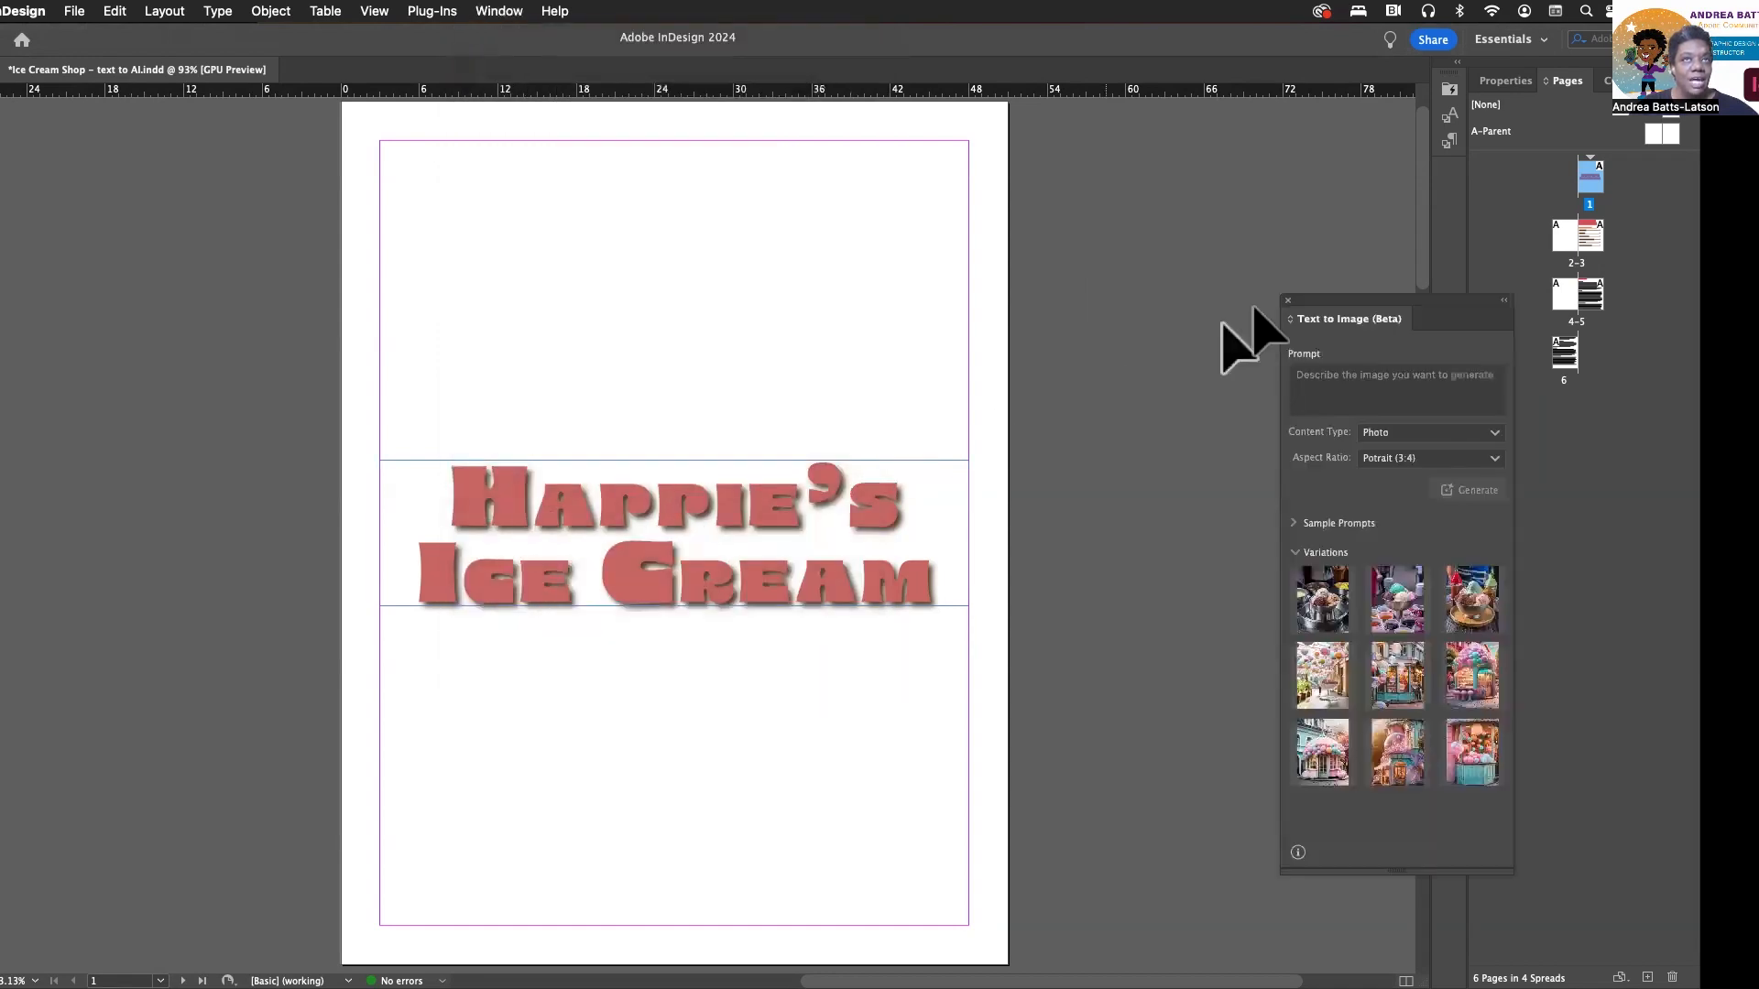
pyautogui.moveTo(1328, 291); pyautogui.dragTo(1160, 216)
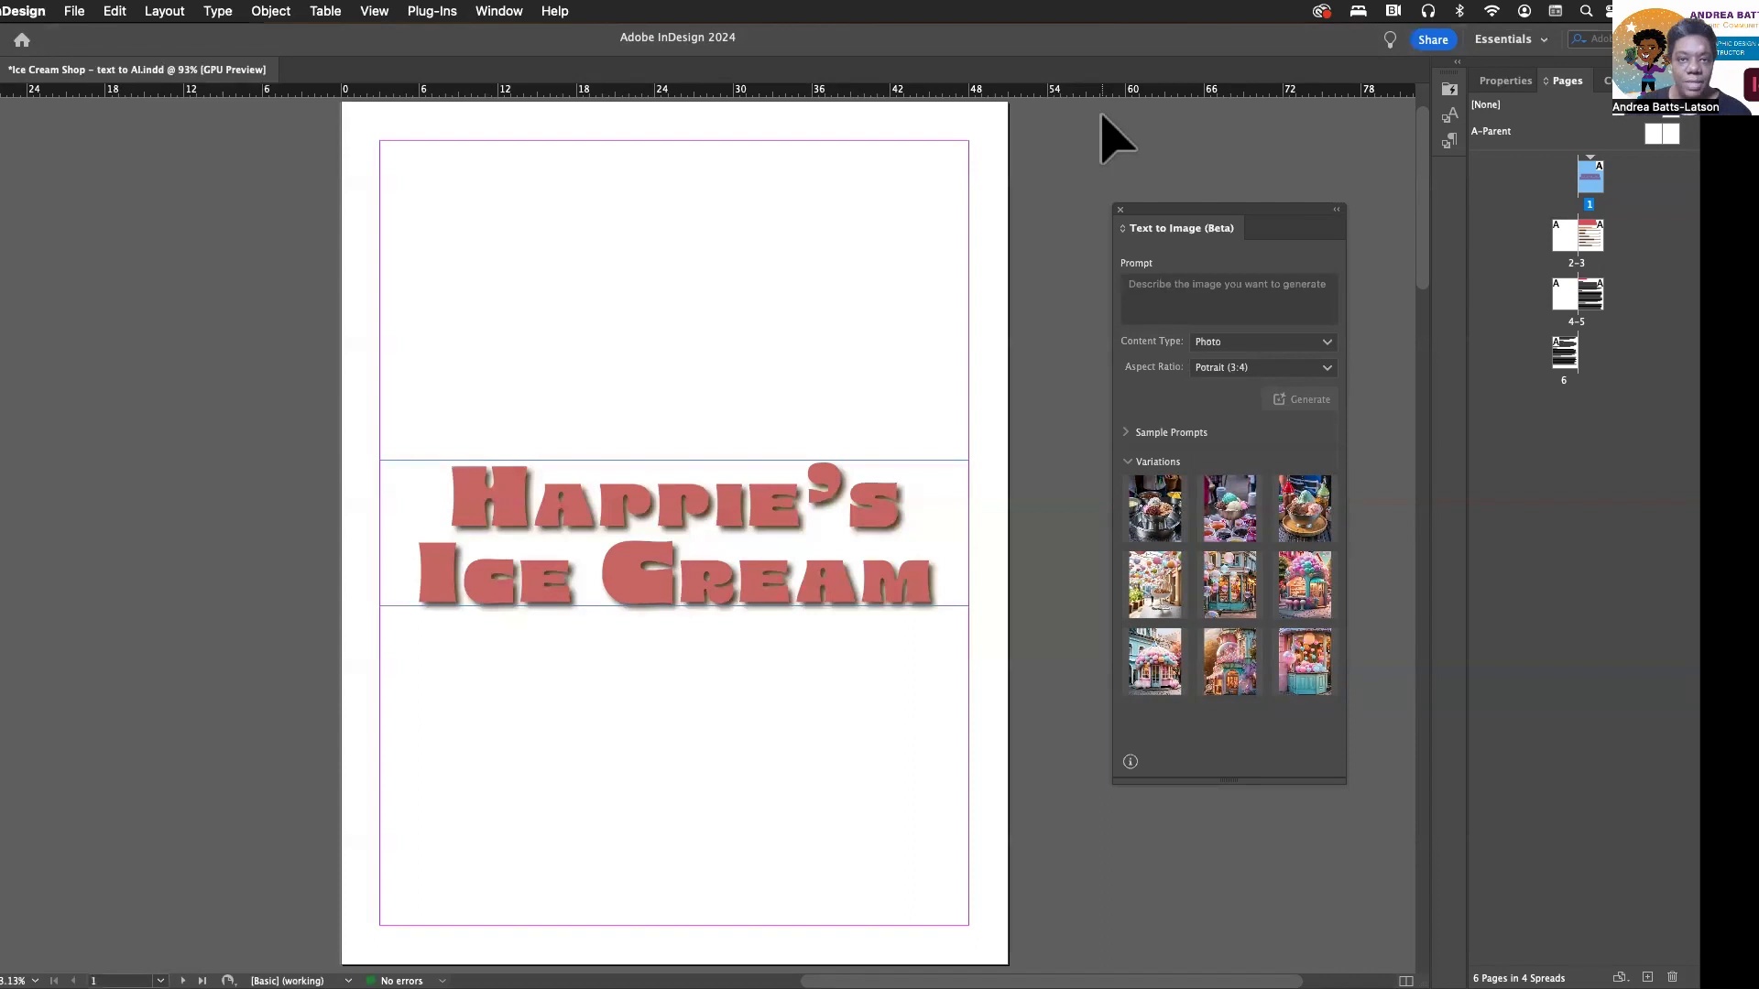
# Generate images from the prompt "a icolorful, bubbly ice cream shop" as Photo content in portrait 3:4 ratio.
pyautogui.click(1178, 285)
pyautogui.write('a icolorful, bubbly ice cream shop')
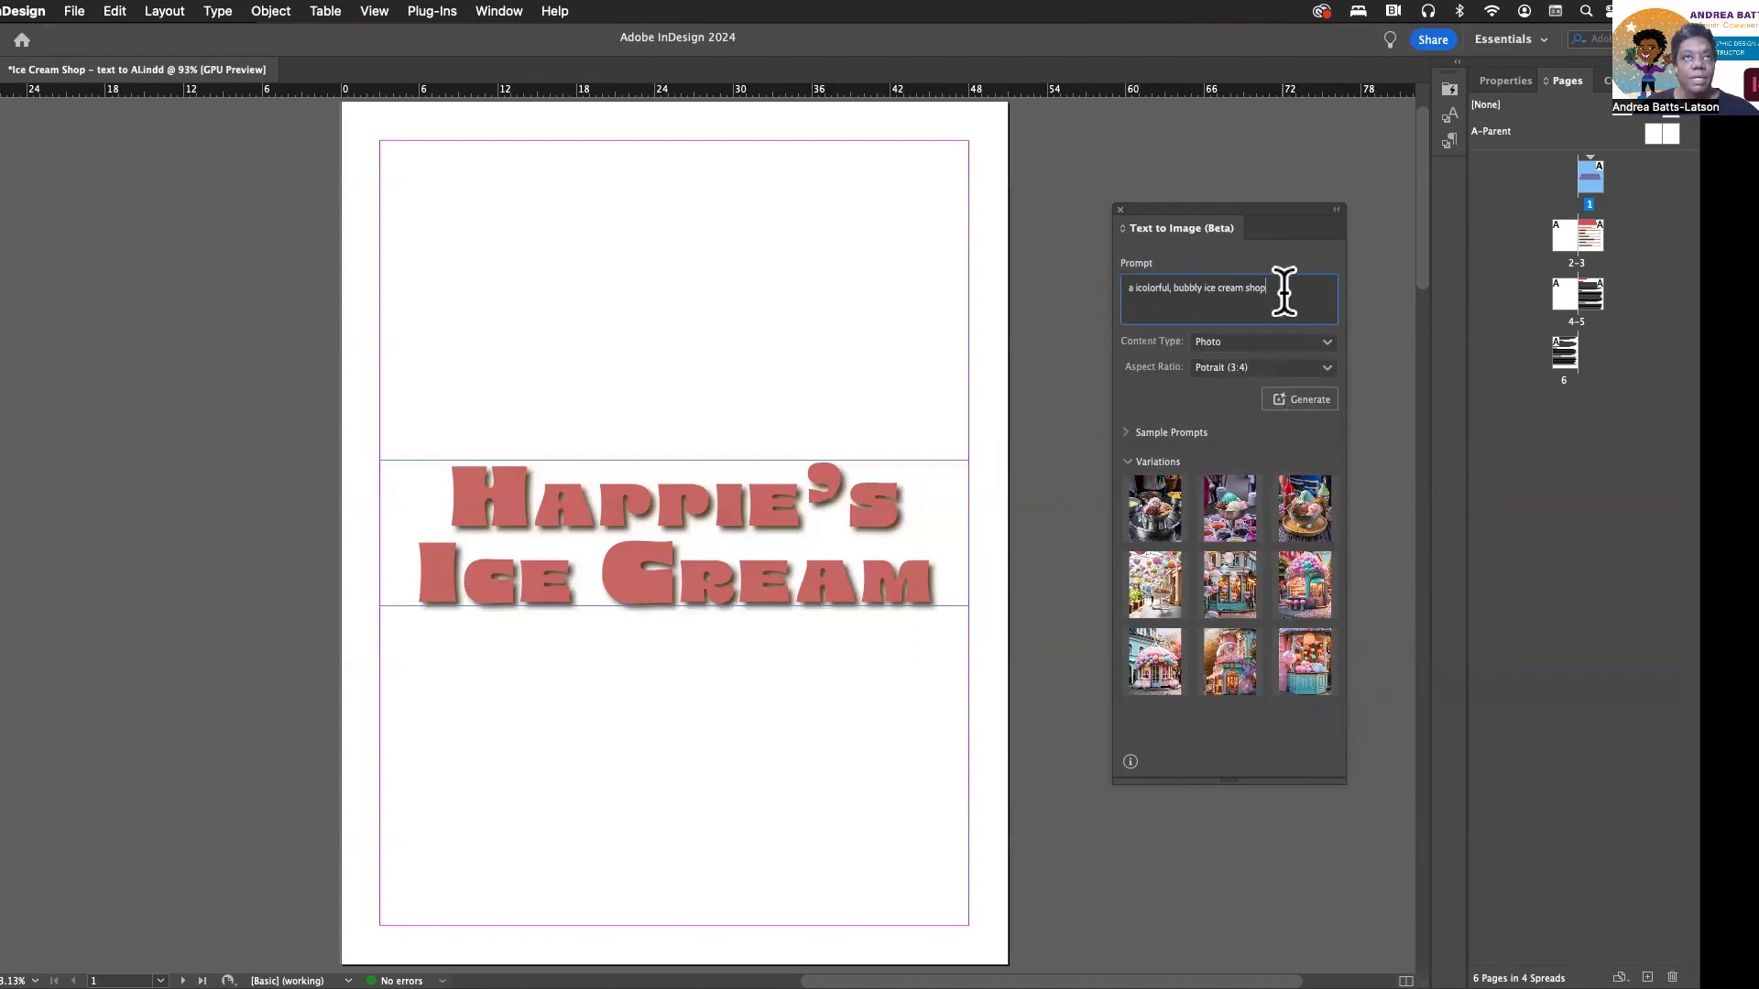
pyautogui.click(1211, 346)
pyautogui.click(1226, 374)
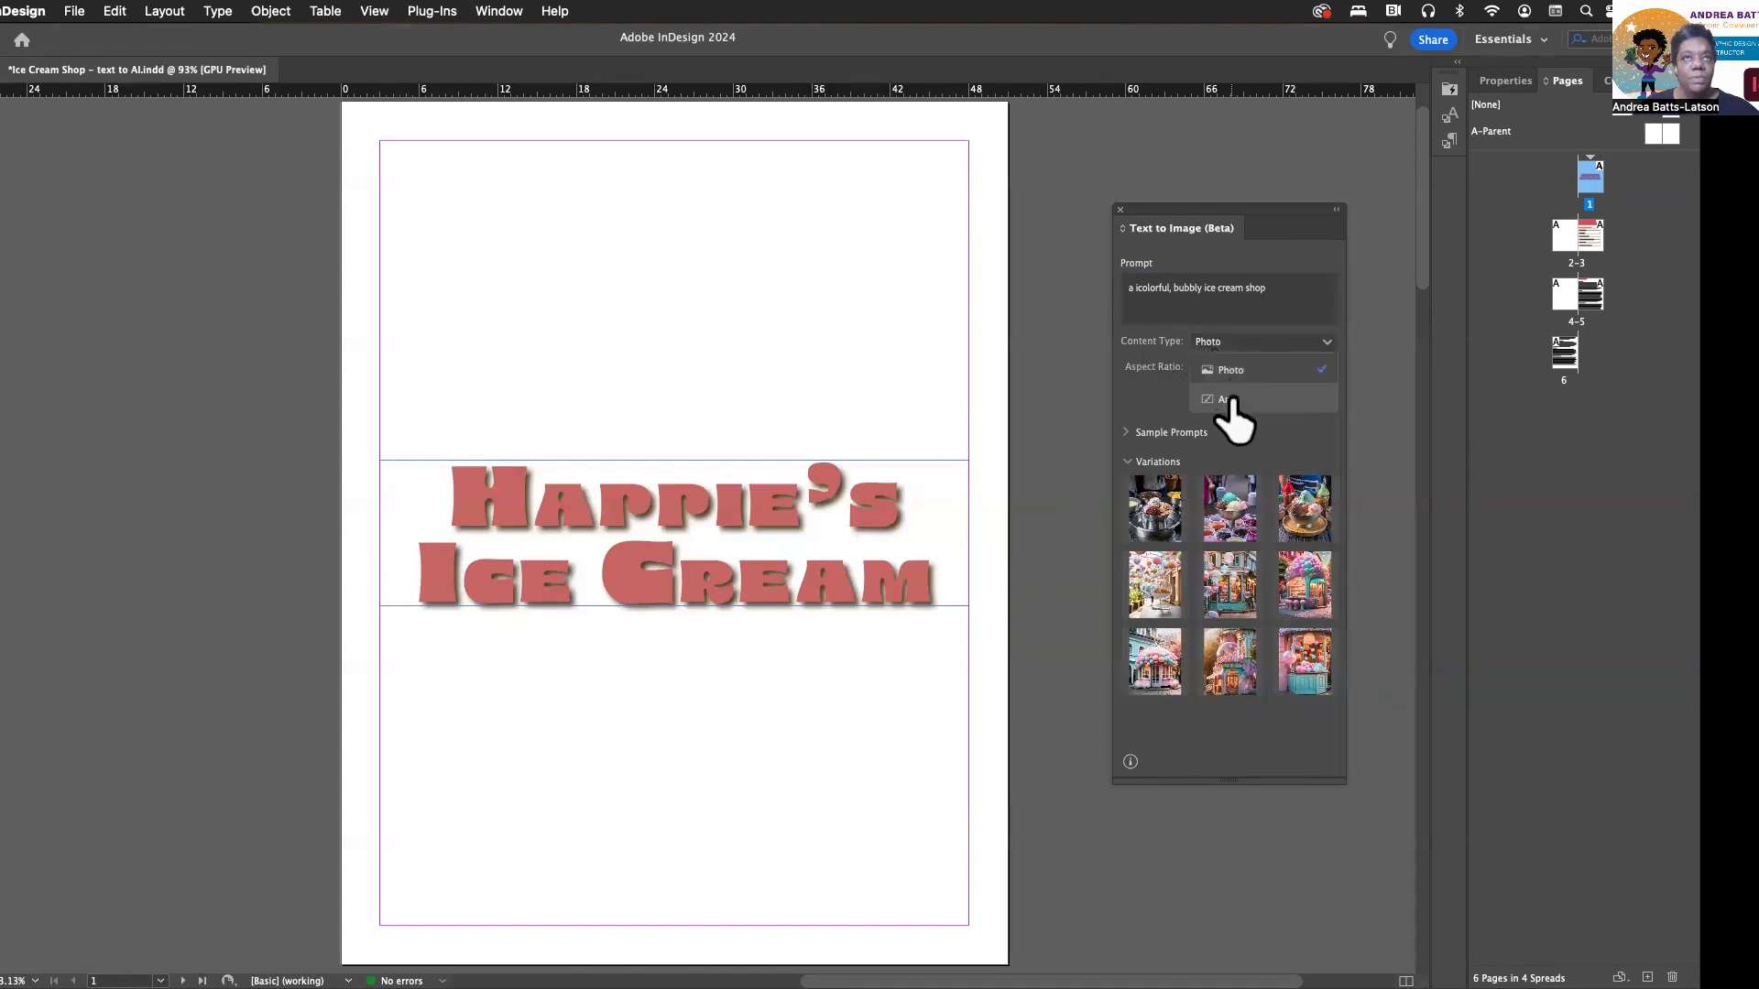
pyautogui.click(1277, 369)
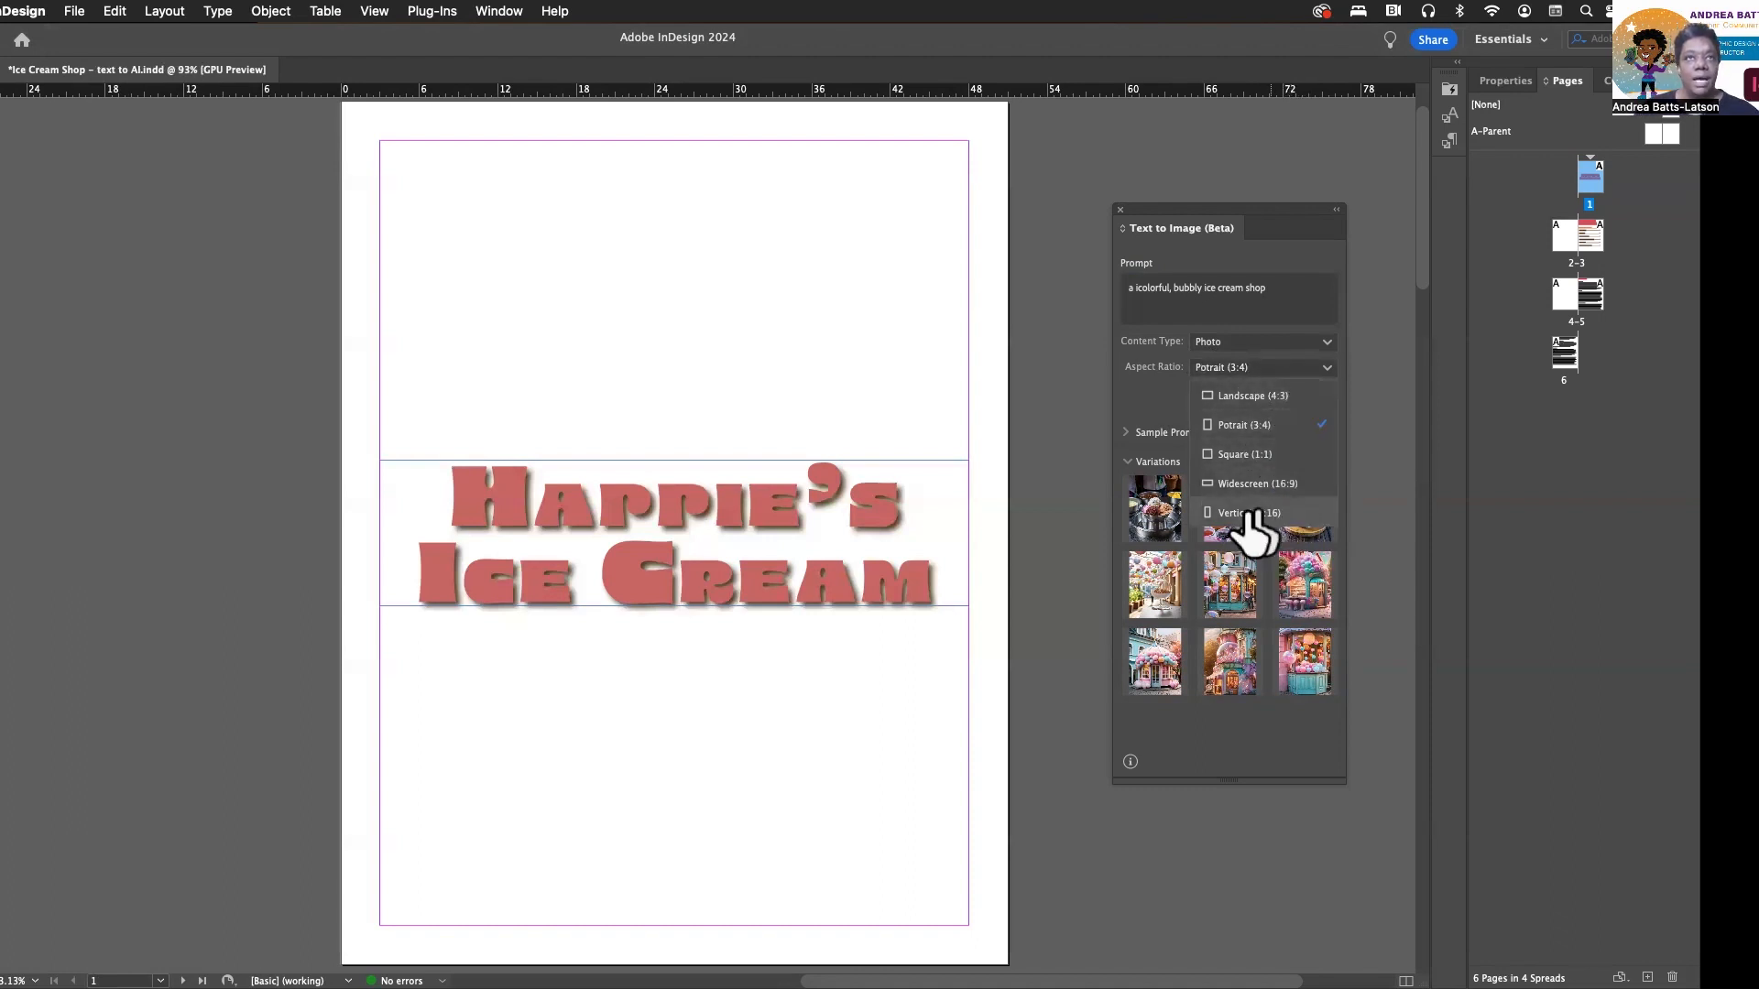
pyautogui.click(1273, 424)
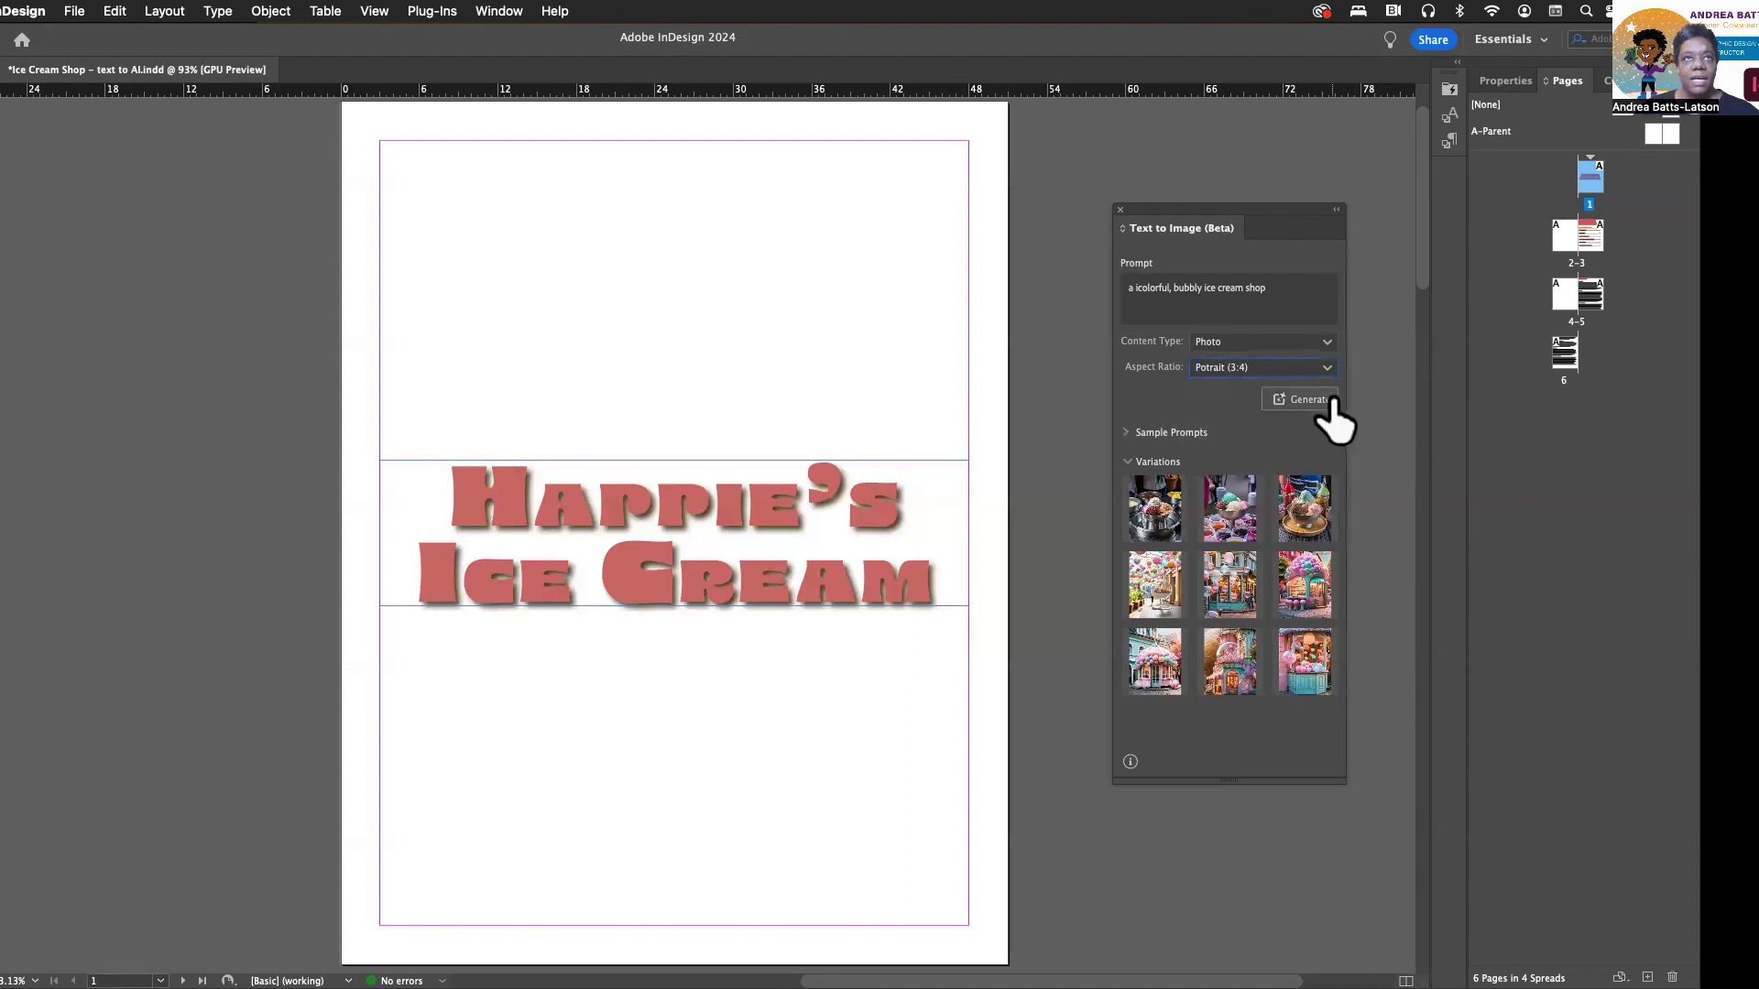
pyautogui.click(1310, 403)
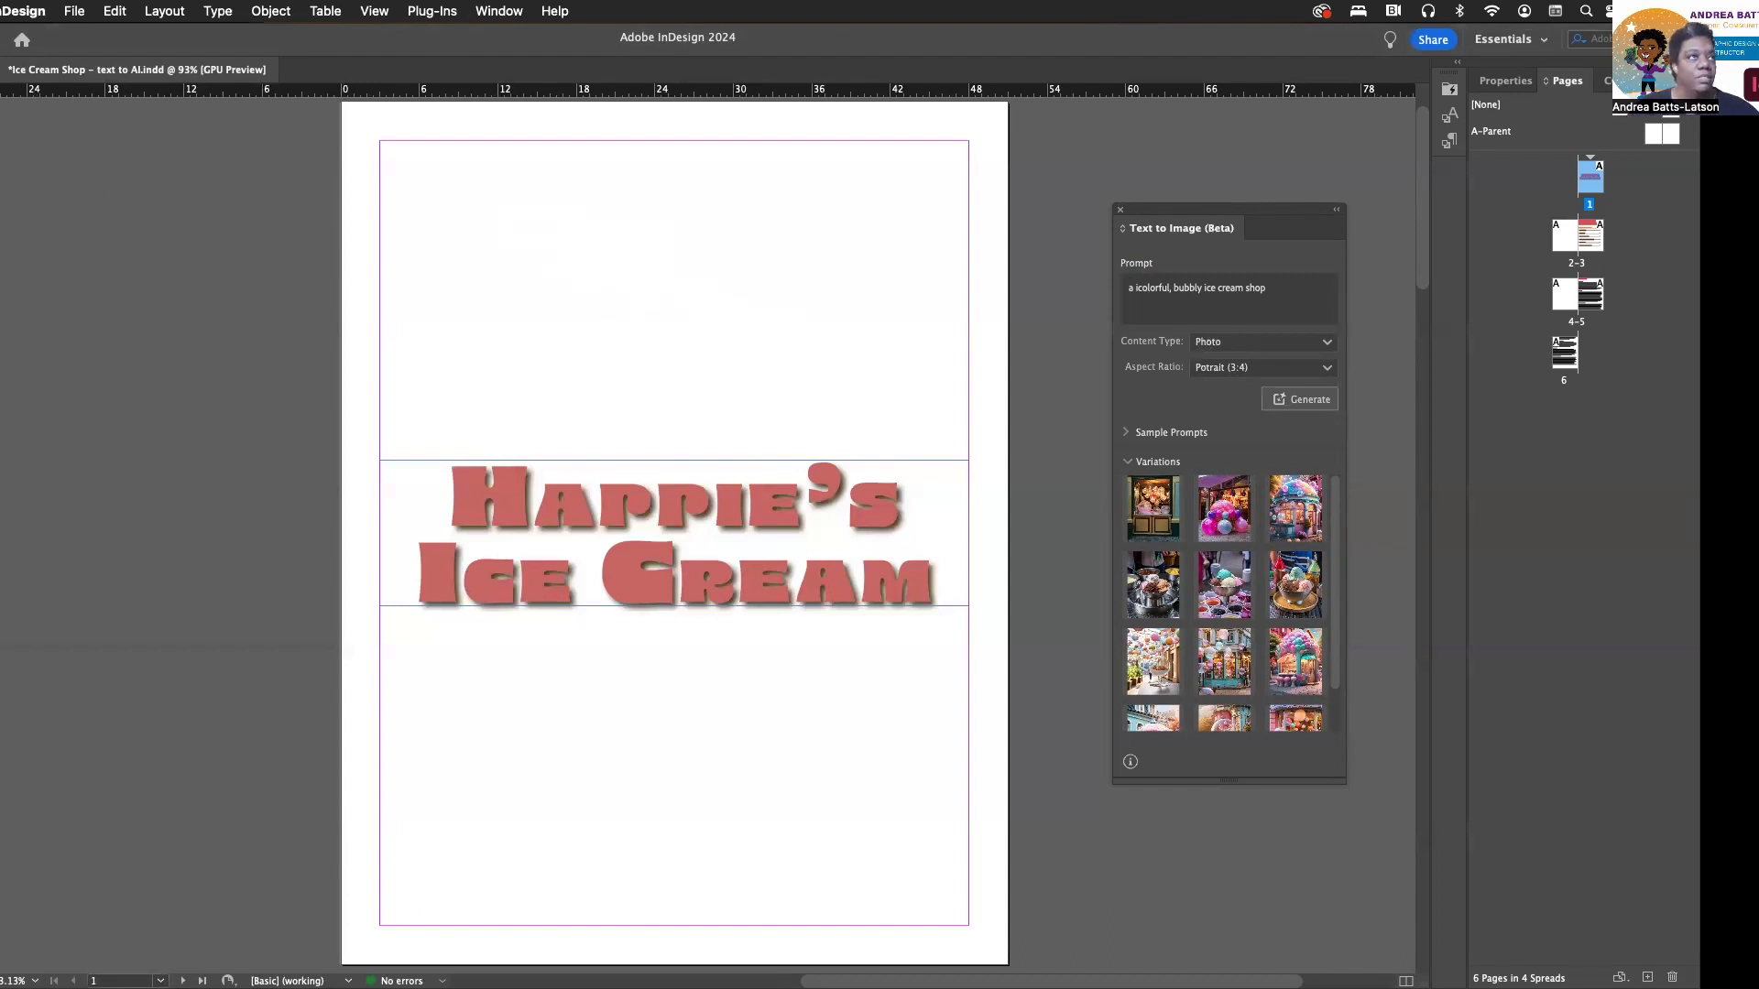
# Draw a frame covering all of page 1 and try the first two generated shop variations in it.
pyautogui.click(0, 331)
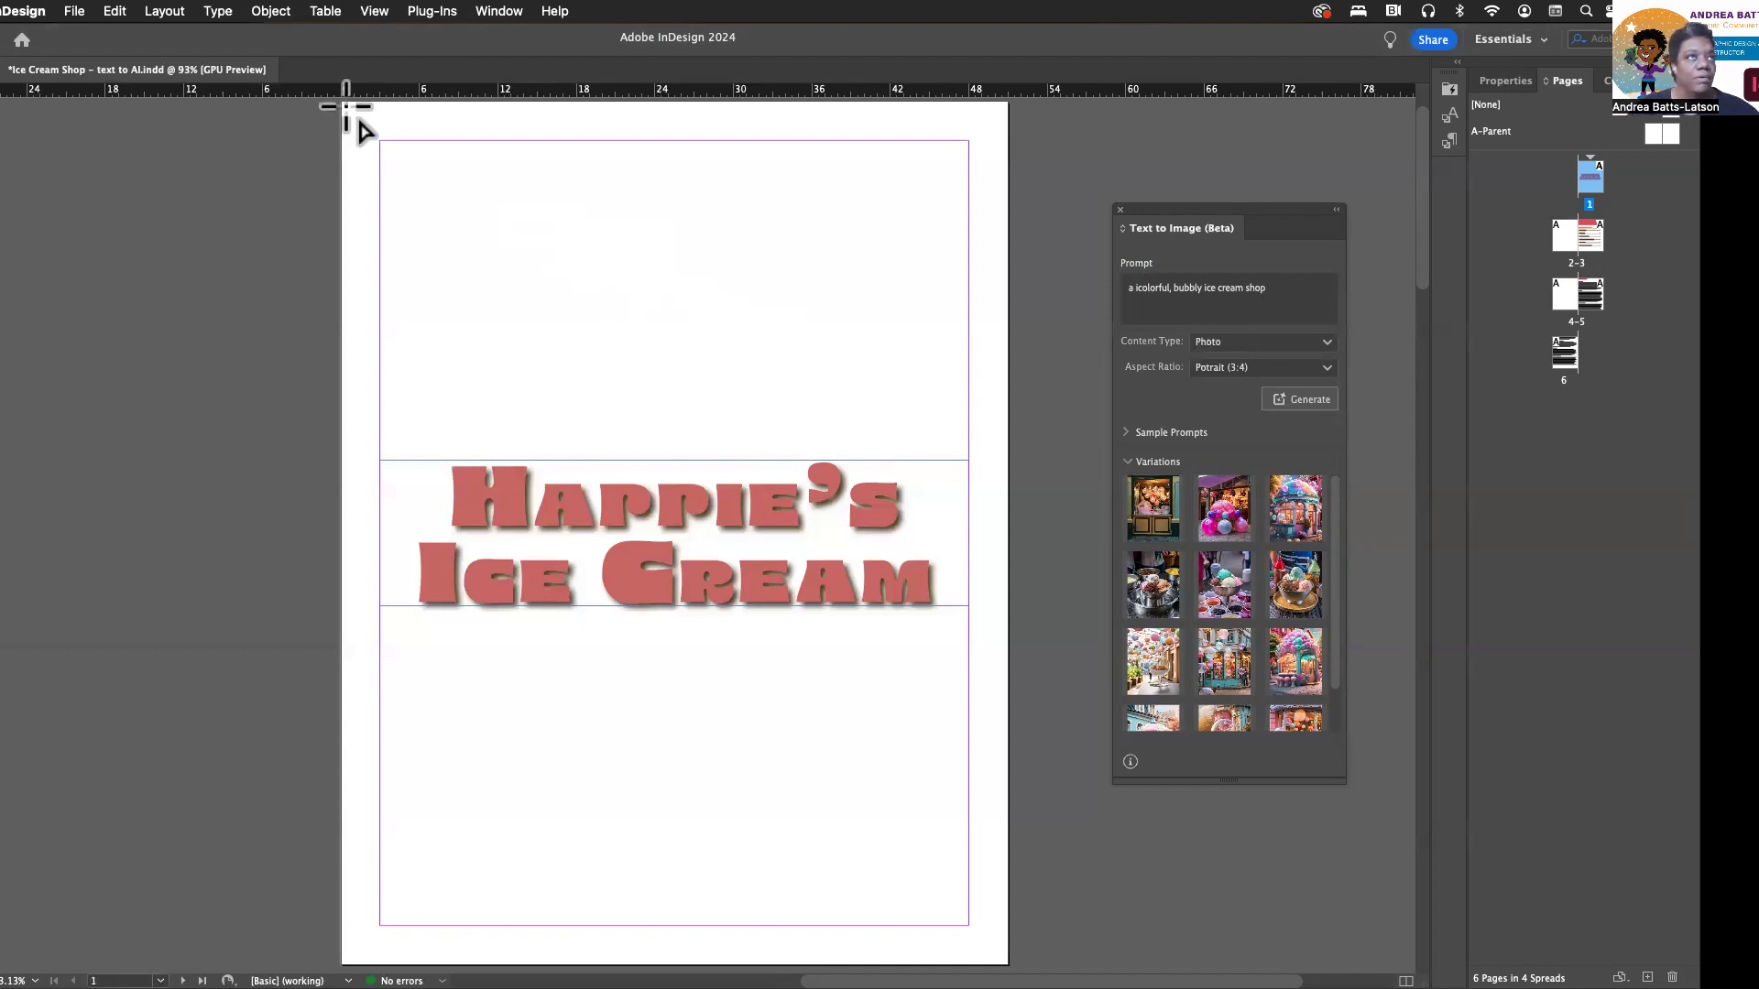
pyautogui.moveTo(341, 99); pyautogui.dragTo(1008, 963)
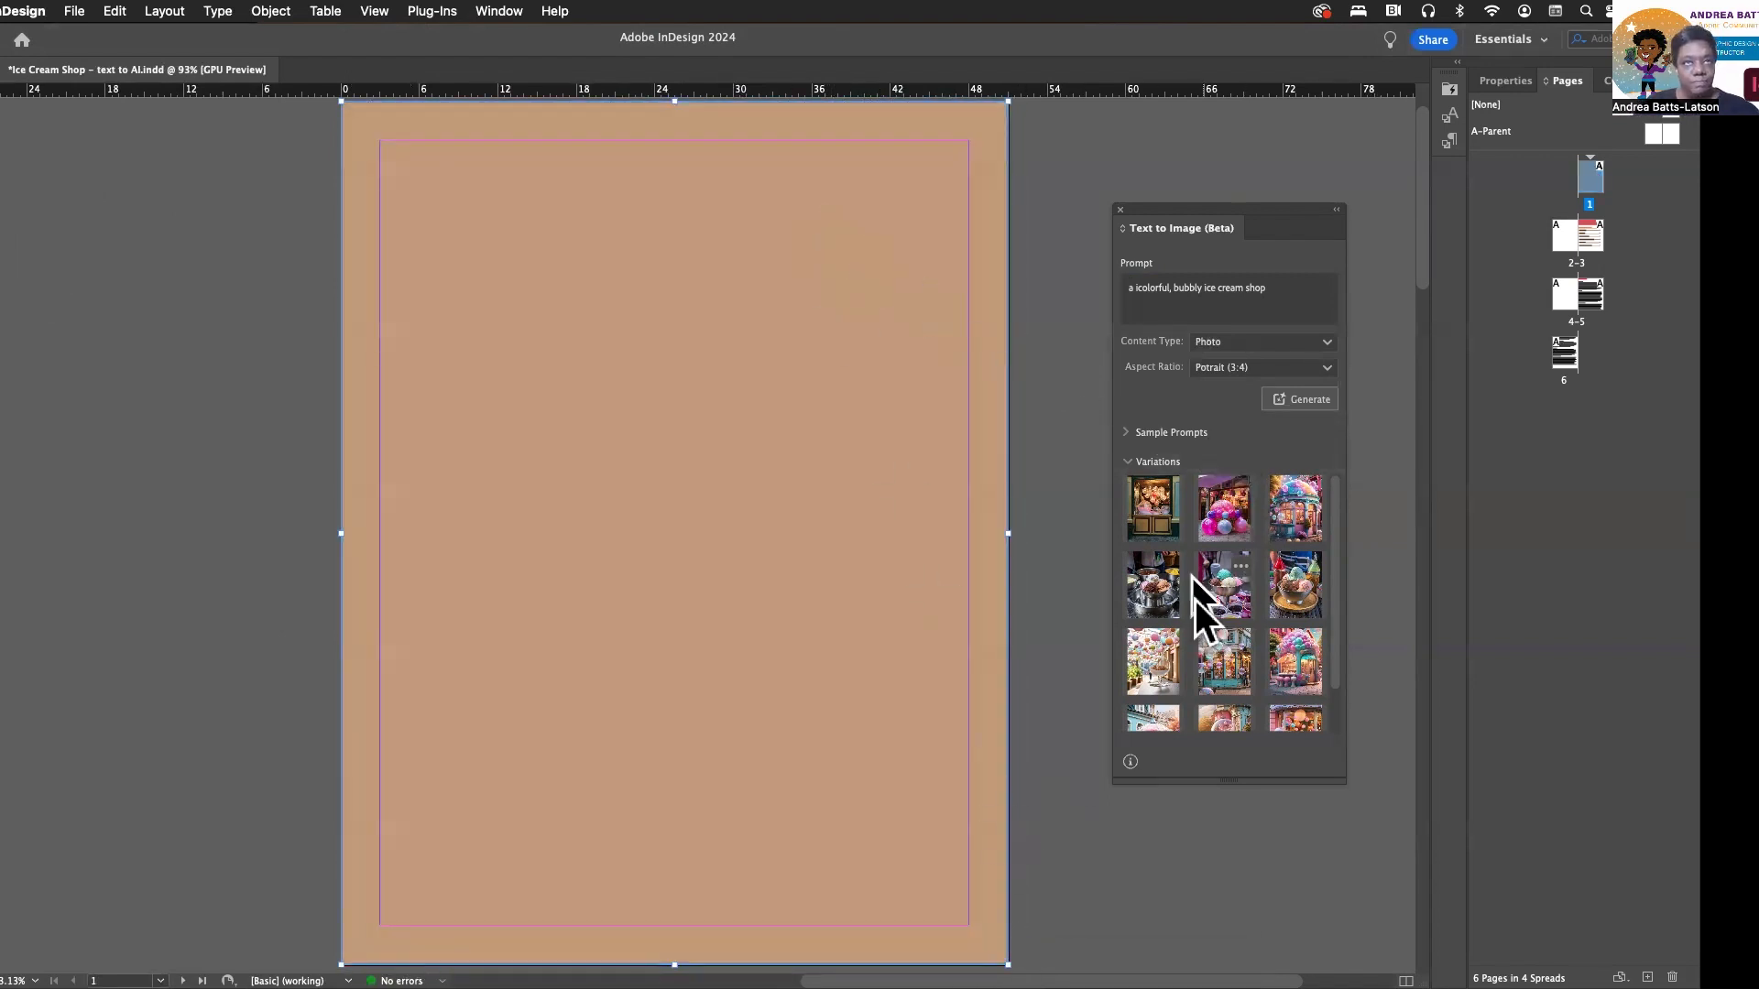
pyautogui.click(1154, 502)
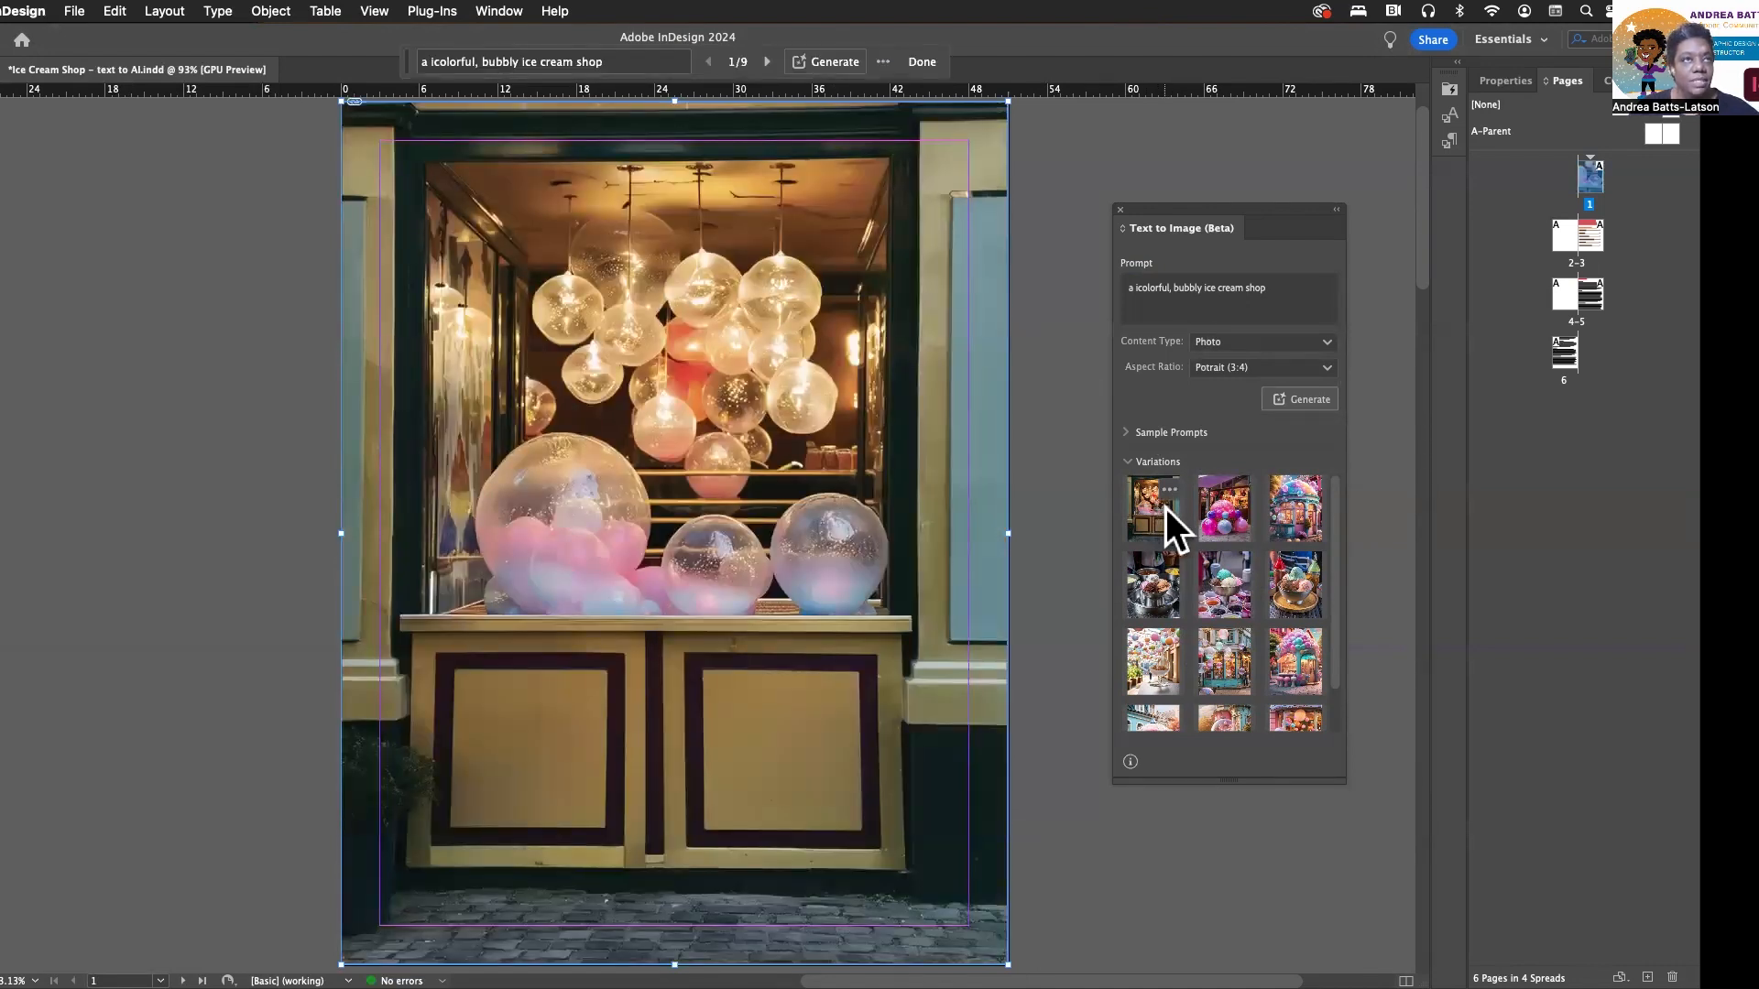
pyautogui.click(1221, 508)
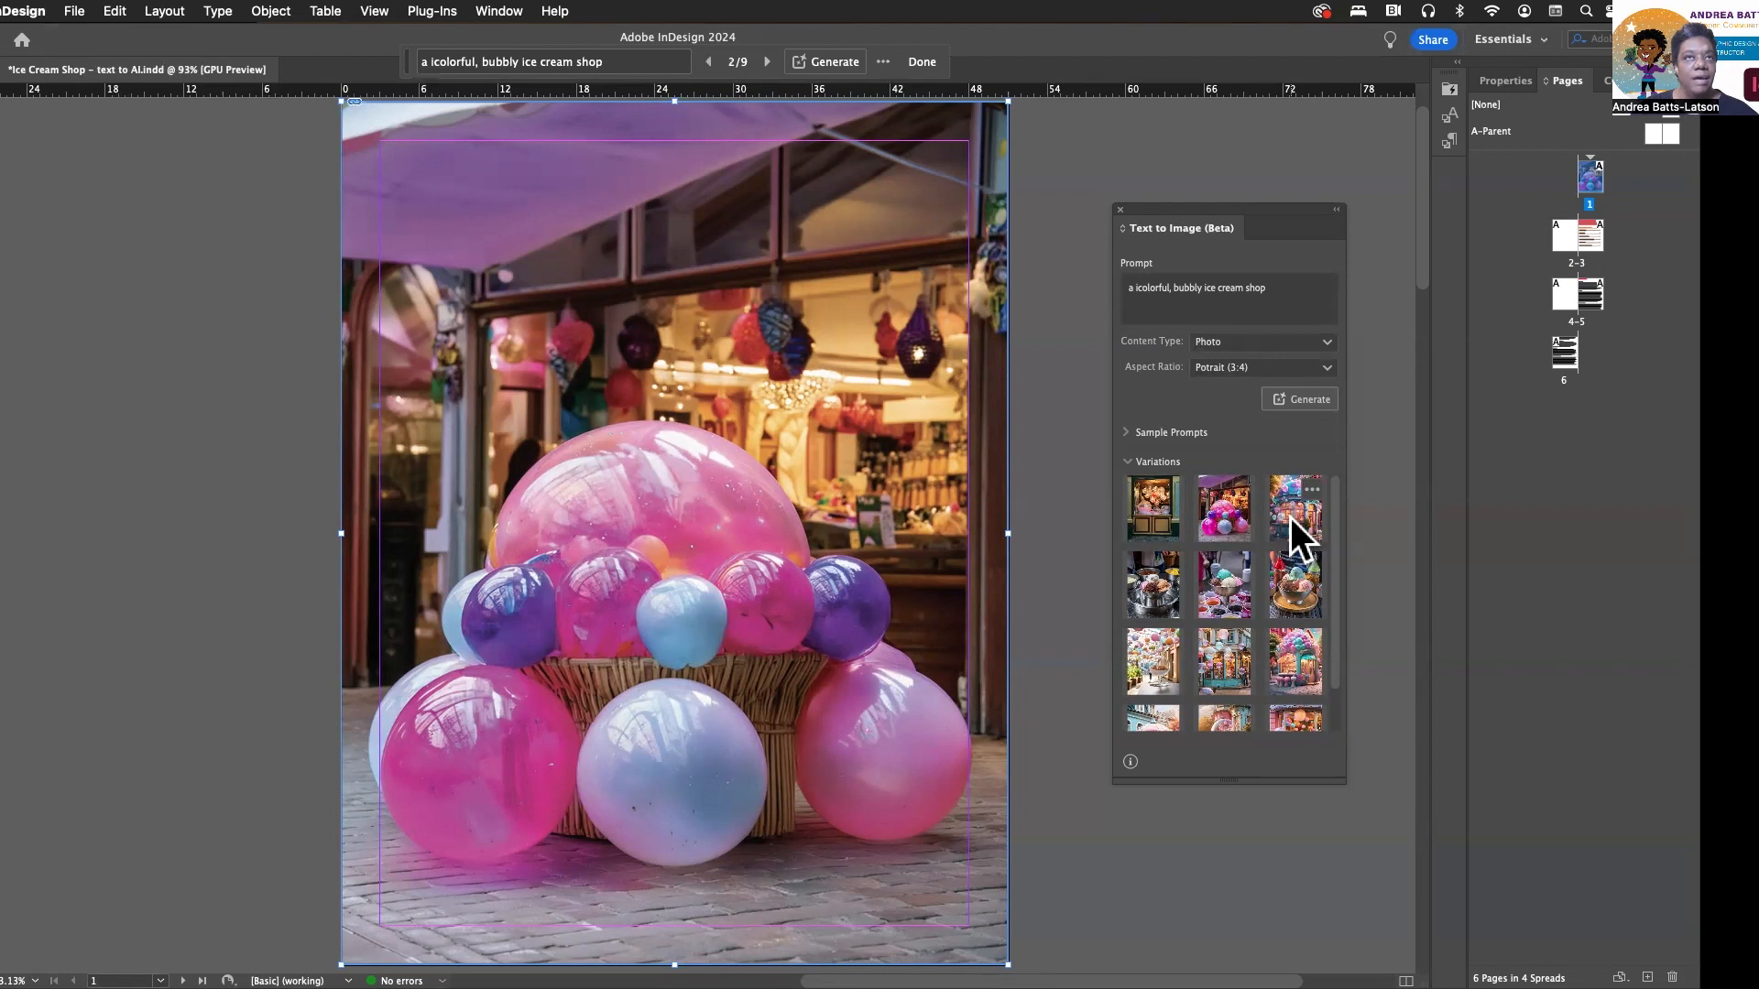
pyautogui.moveTo(1264, 510); pyautogui.dragTo(642, 269)
pyautogui.press('Right')
pyautogui.press('Escape')
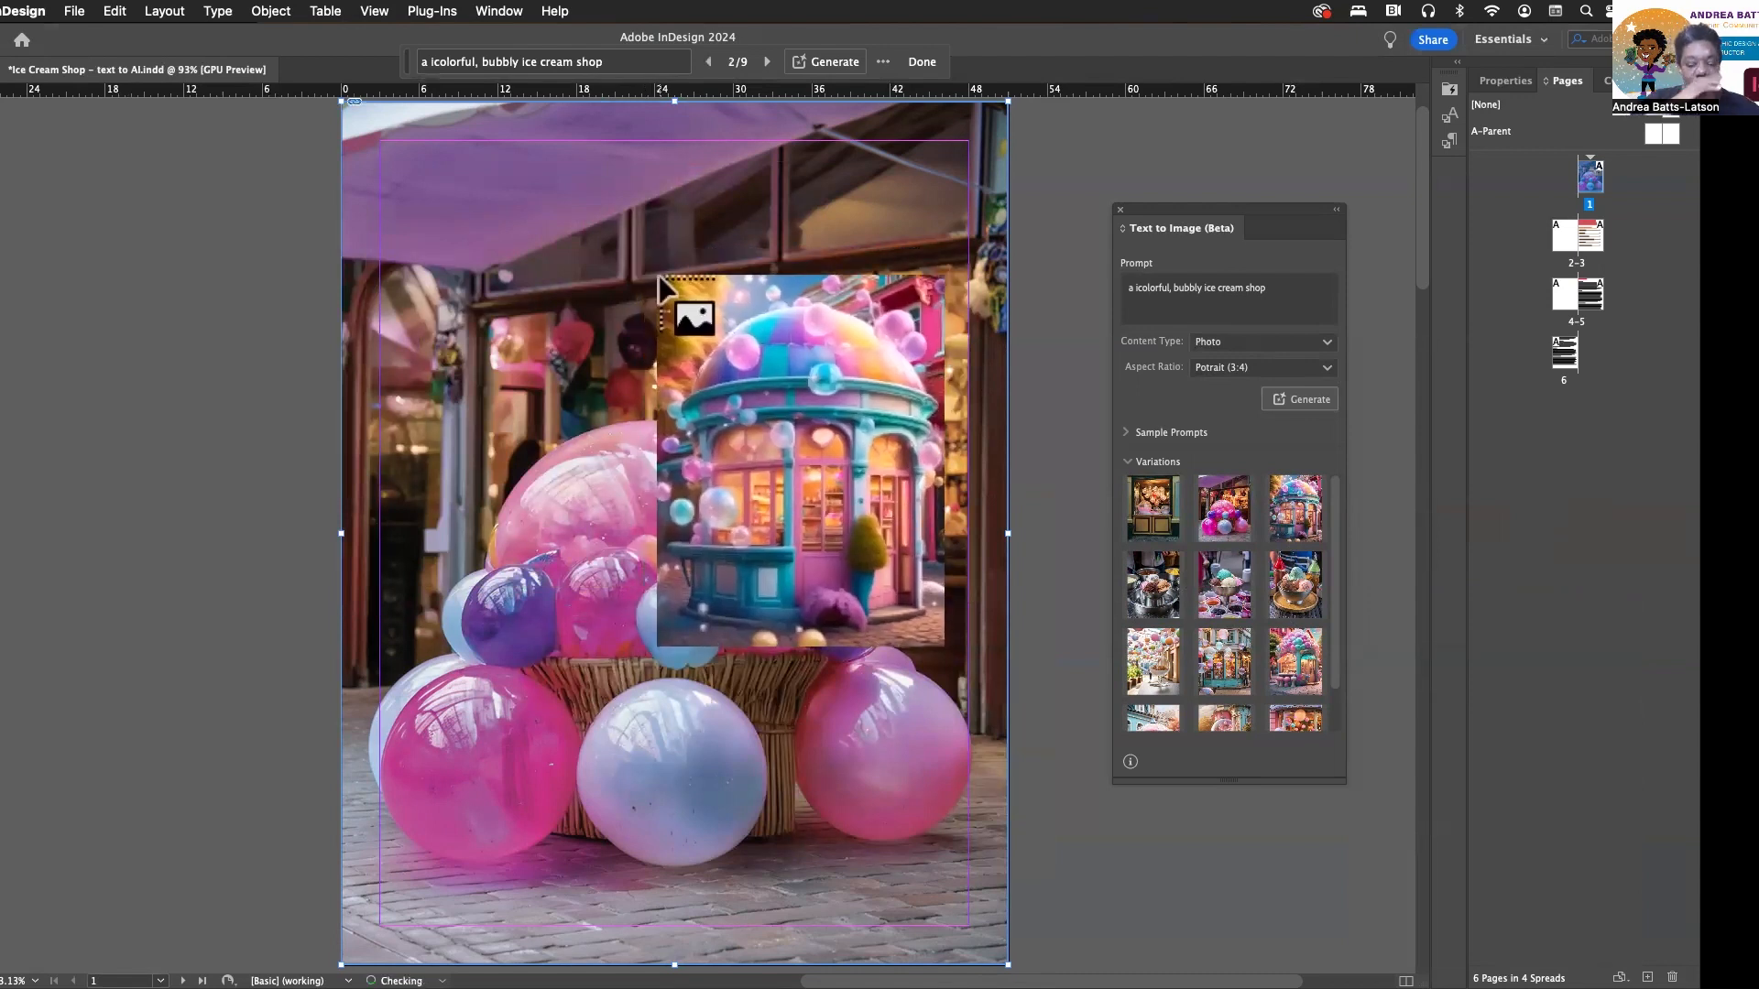
pyautogui.press('Escape')
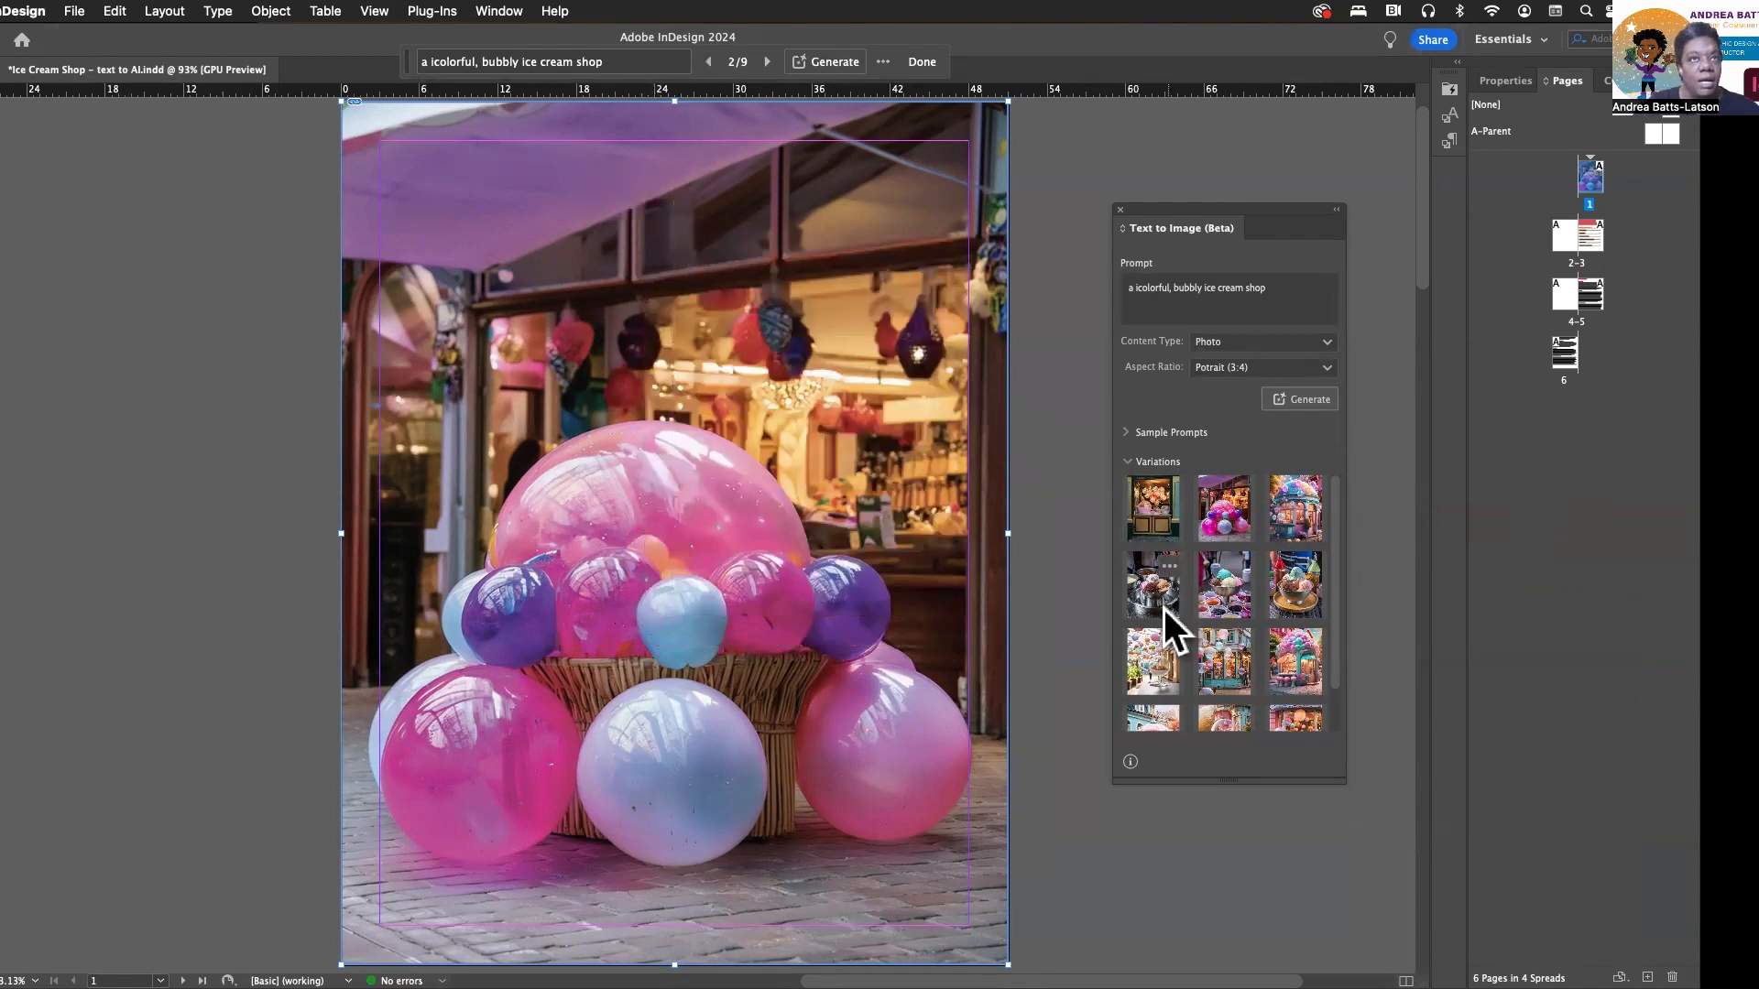
# Try the ice cream bowl, glass globe and bubble-filled corner shop variations in the page 1 frame.
pyautogui.click(1224, 586)
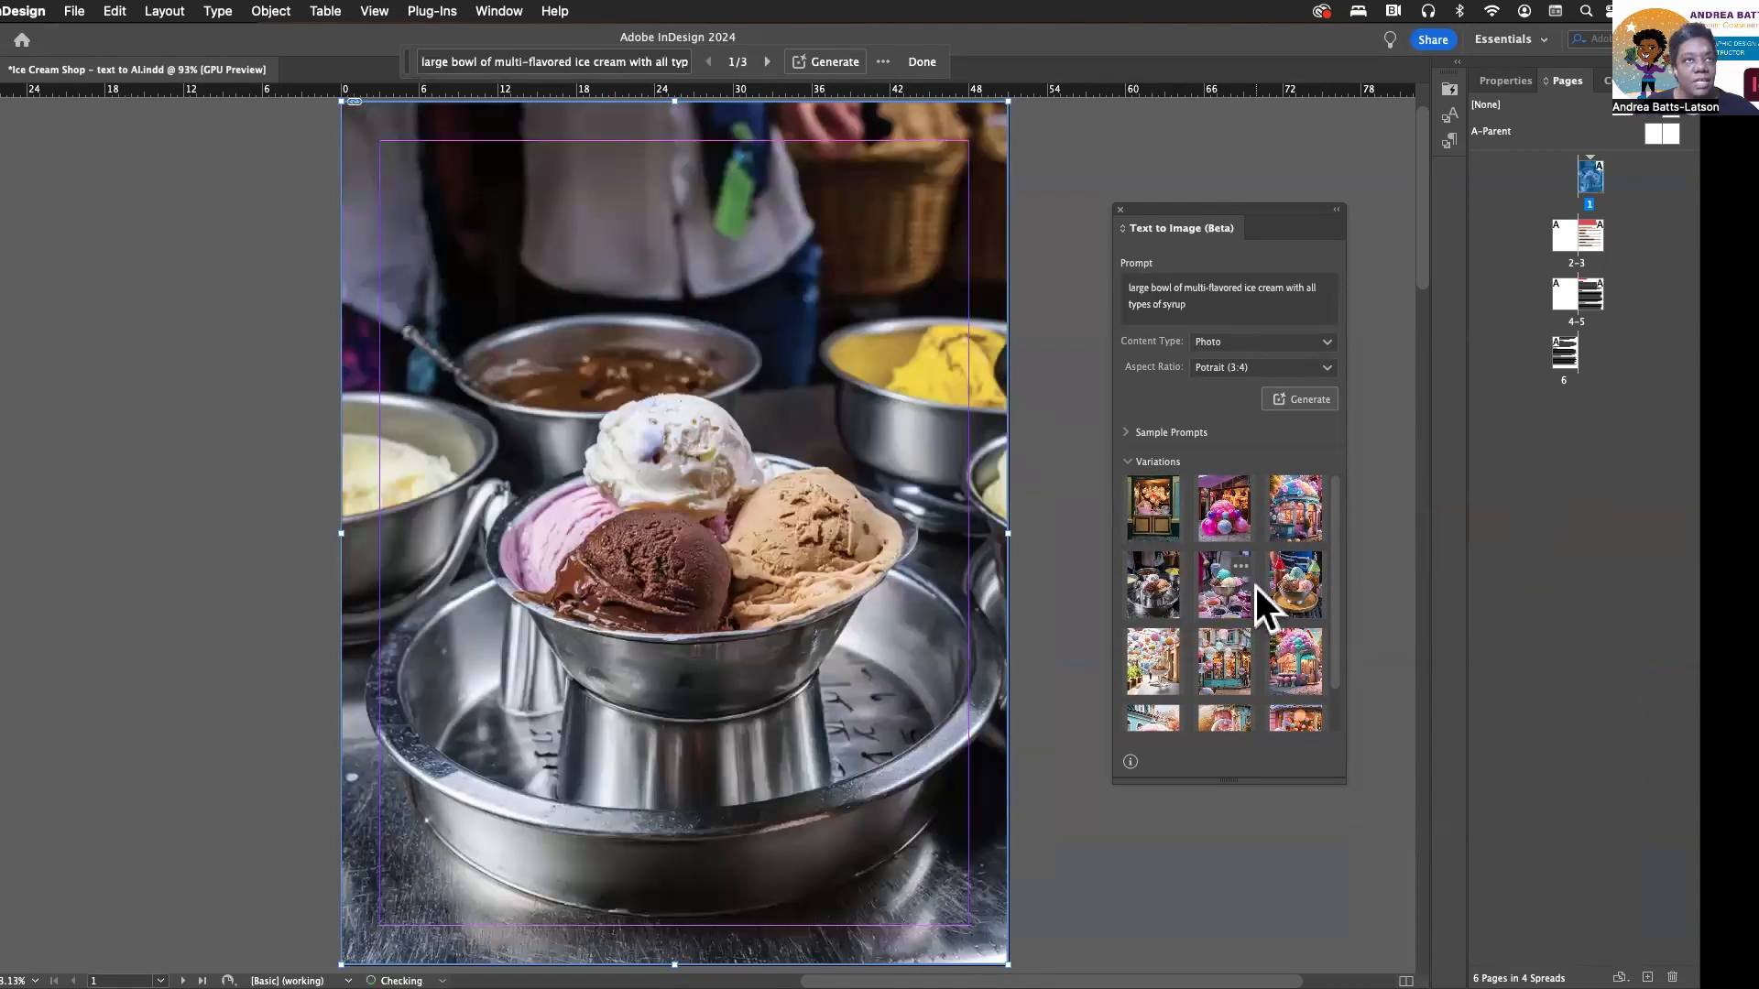
pyautogui.click(1136, 662)
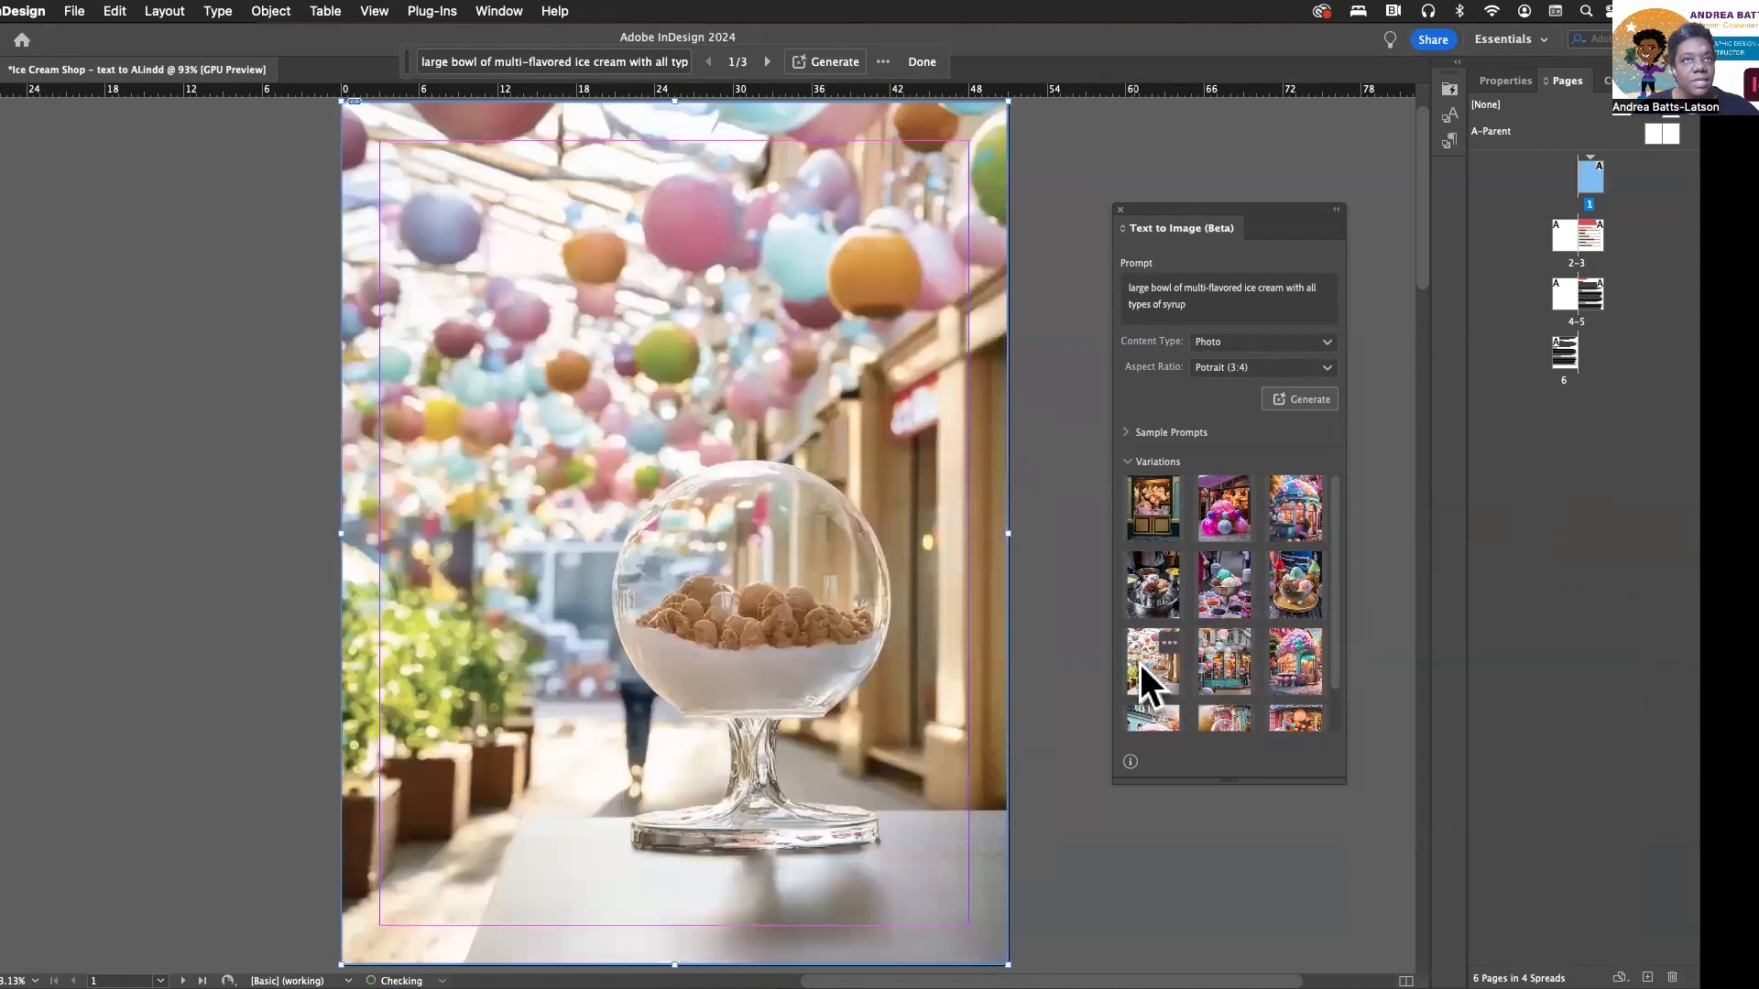
pyautogui.click(1215, 659)
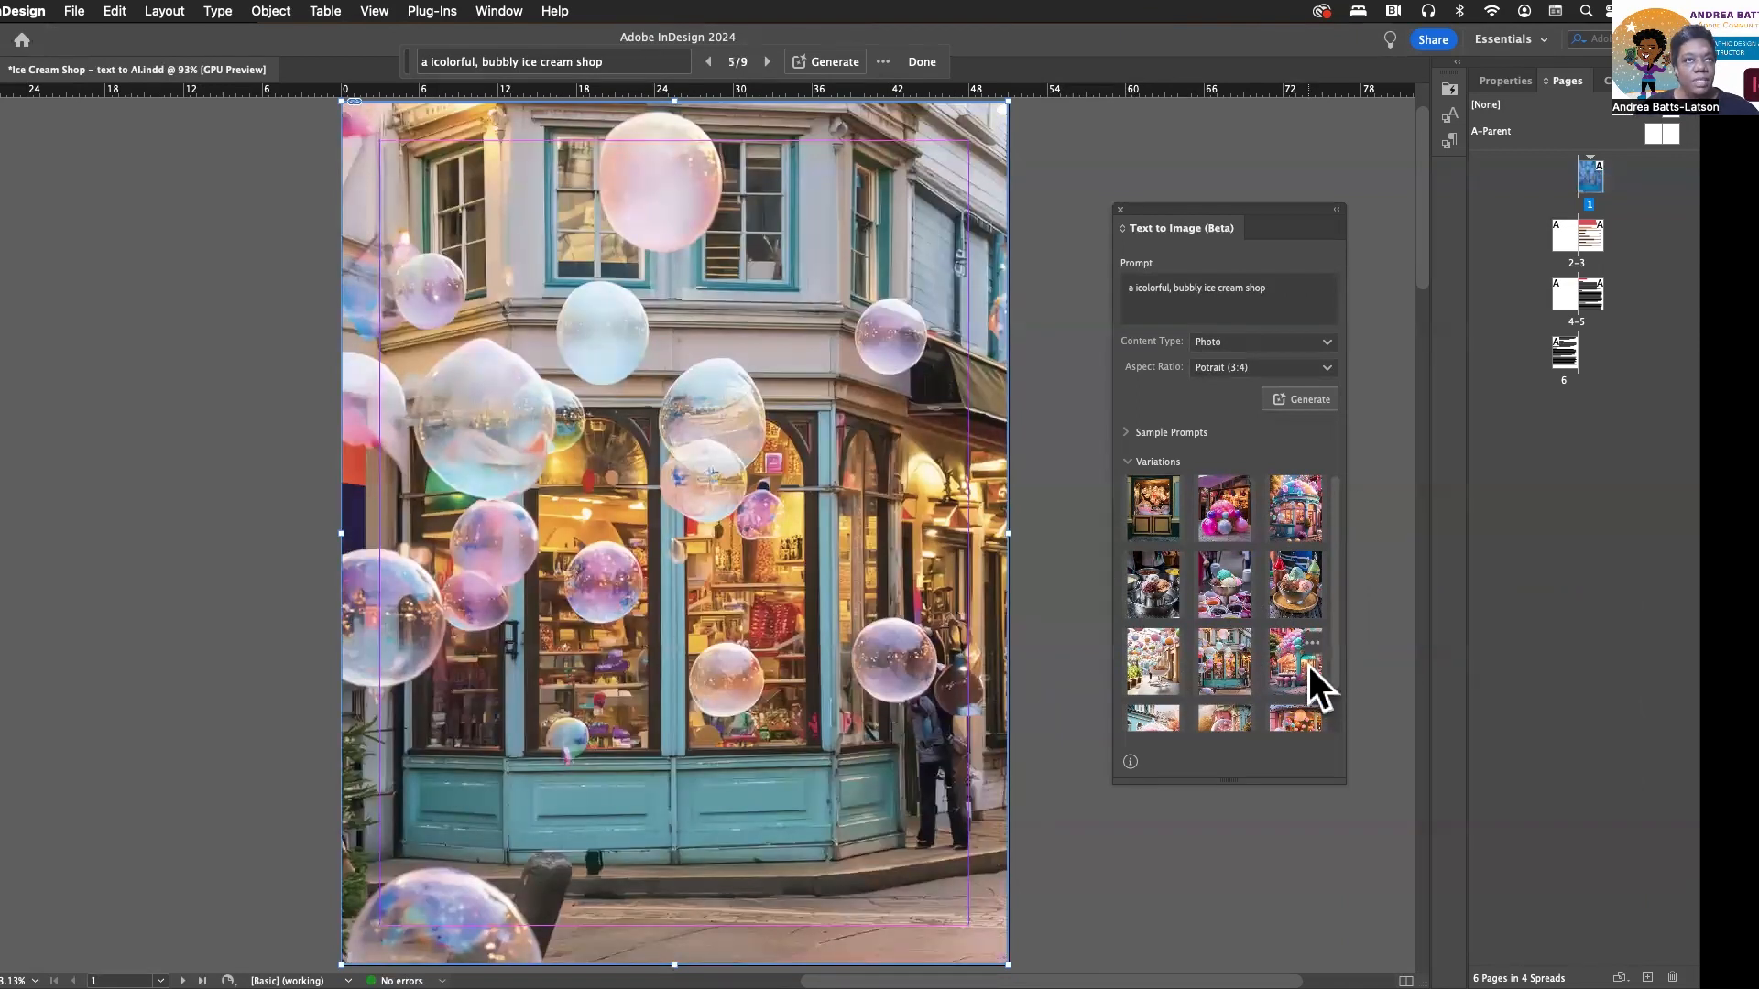
# Fill the page 1 frame with the variation of the balloon-roofed ice cream shop and deselect it.
pyautogui.scroll(-1, 1162, 603)
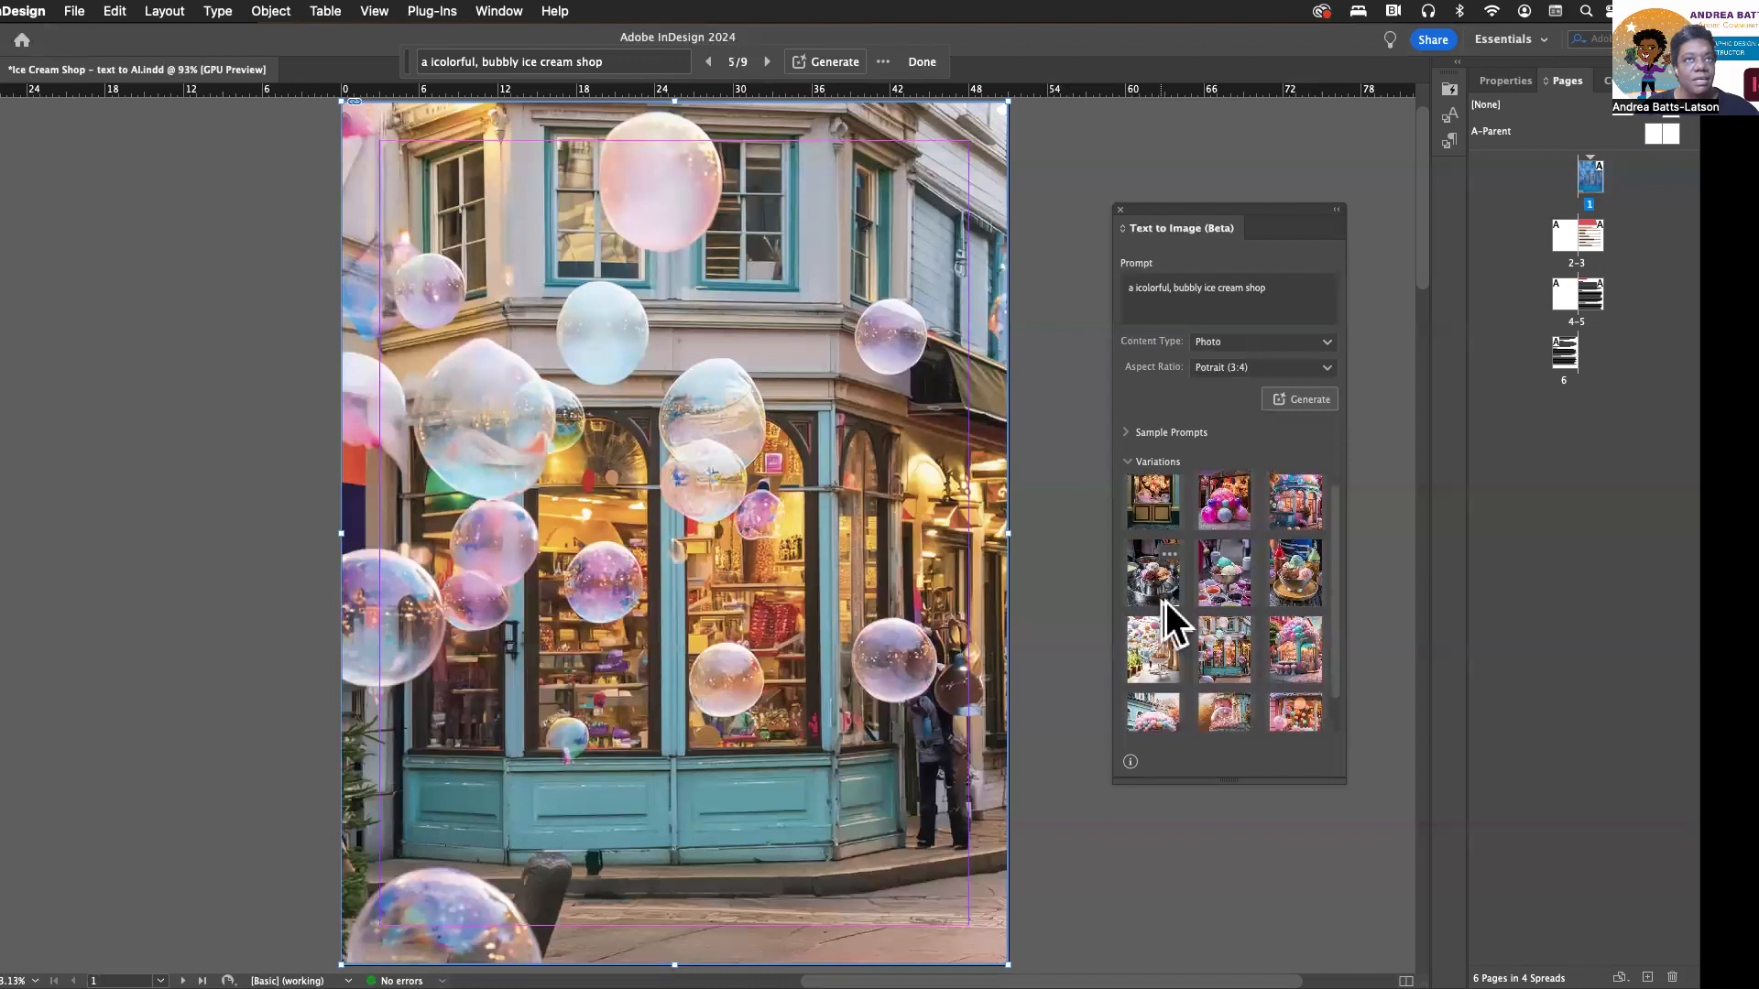
pyautogui.click(1288, 647)
pyautogui.moveTo(1289, 647); pyautogui.dragTo(1032, 463)
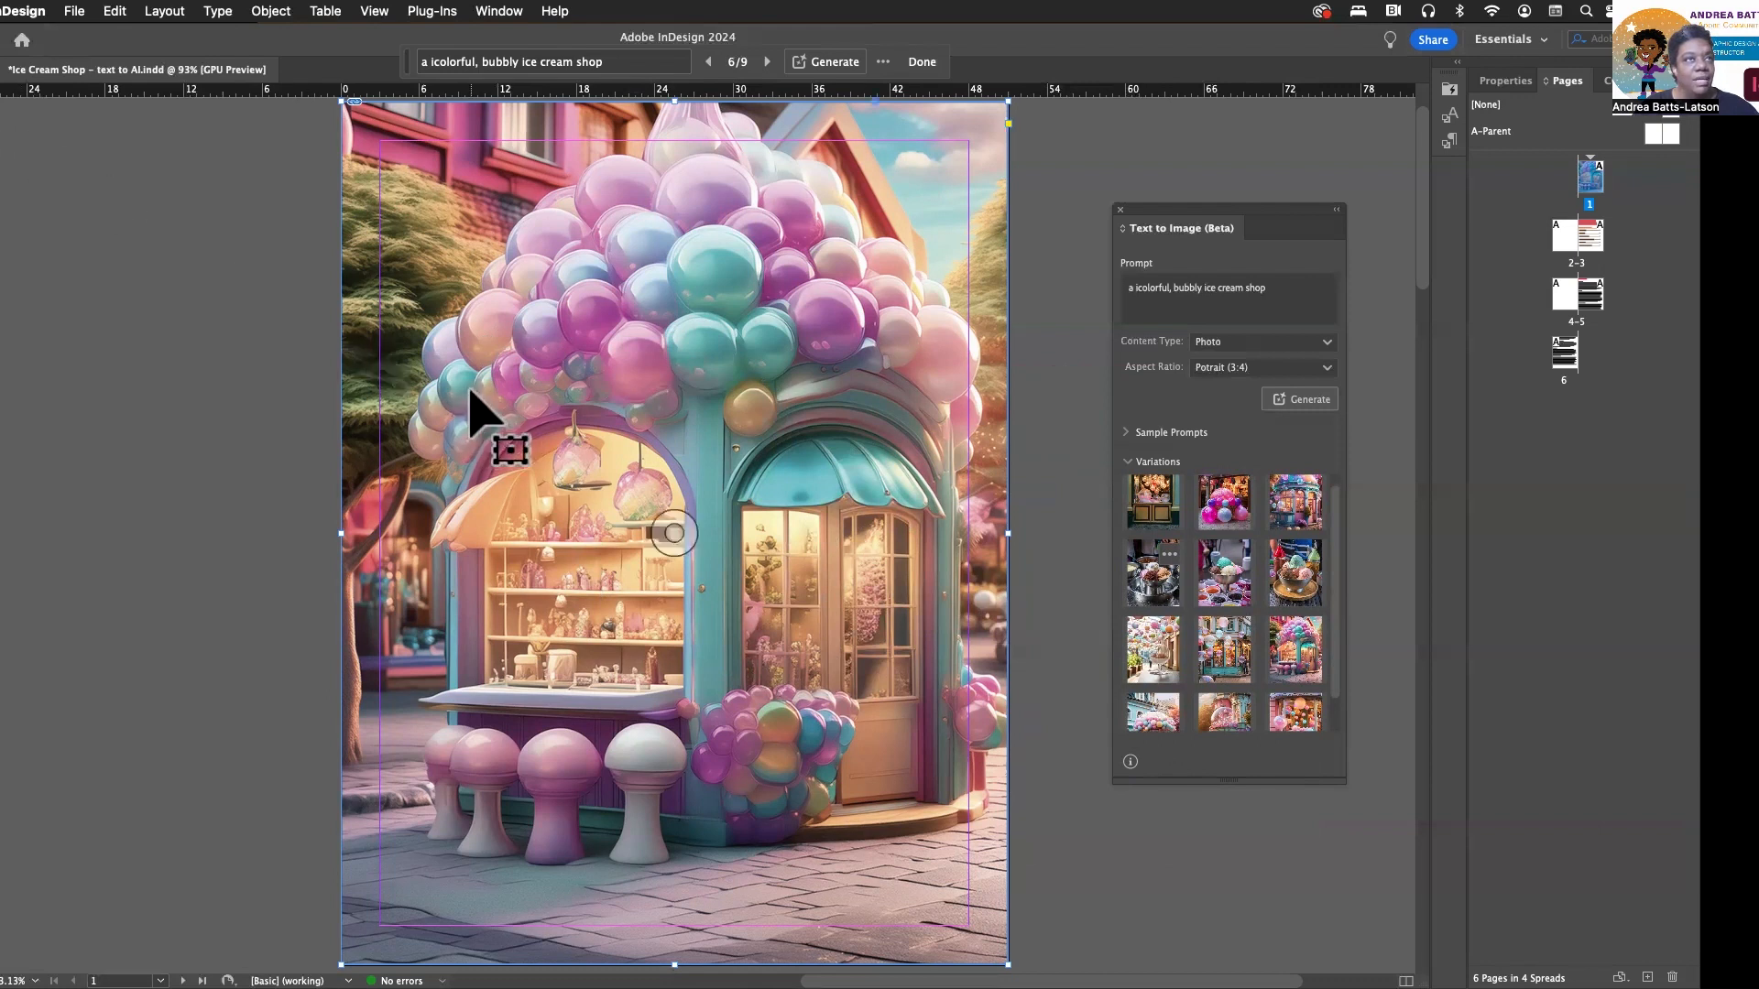
pyautogui.click(263, 334)
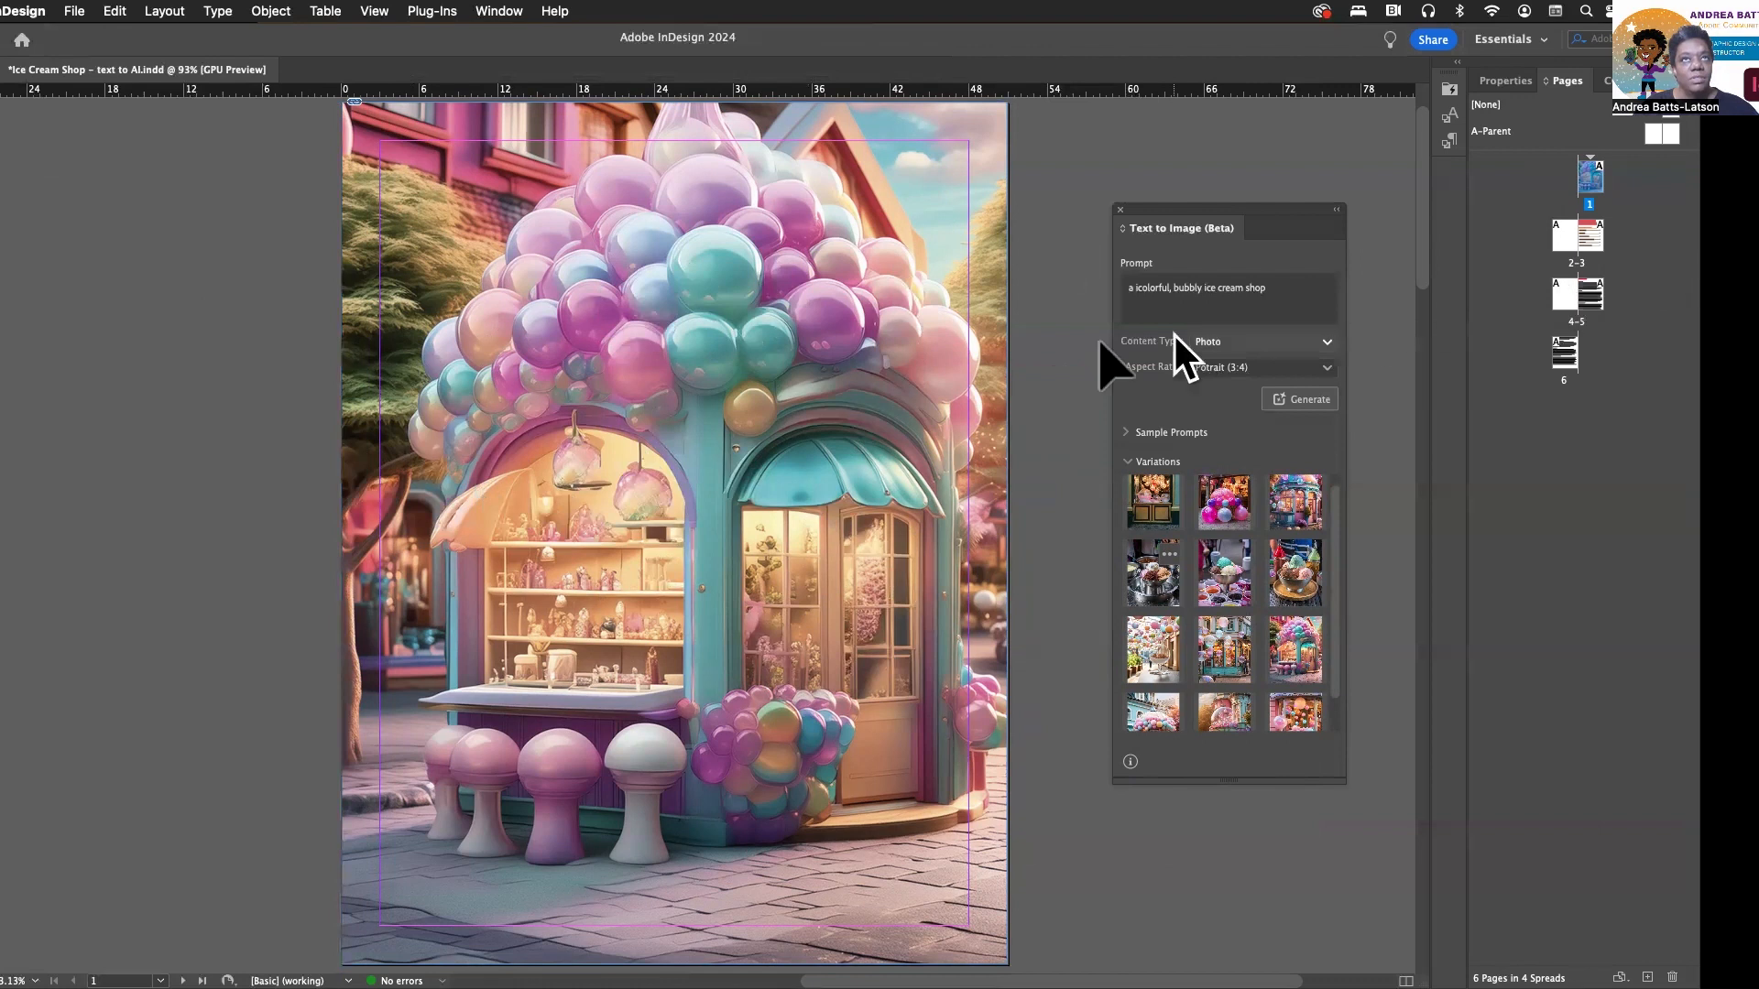
# Move to the blank page 2 and clear the existing text-to-image prompt.
pyautogui.scroll(-10, 168, 440)
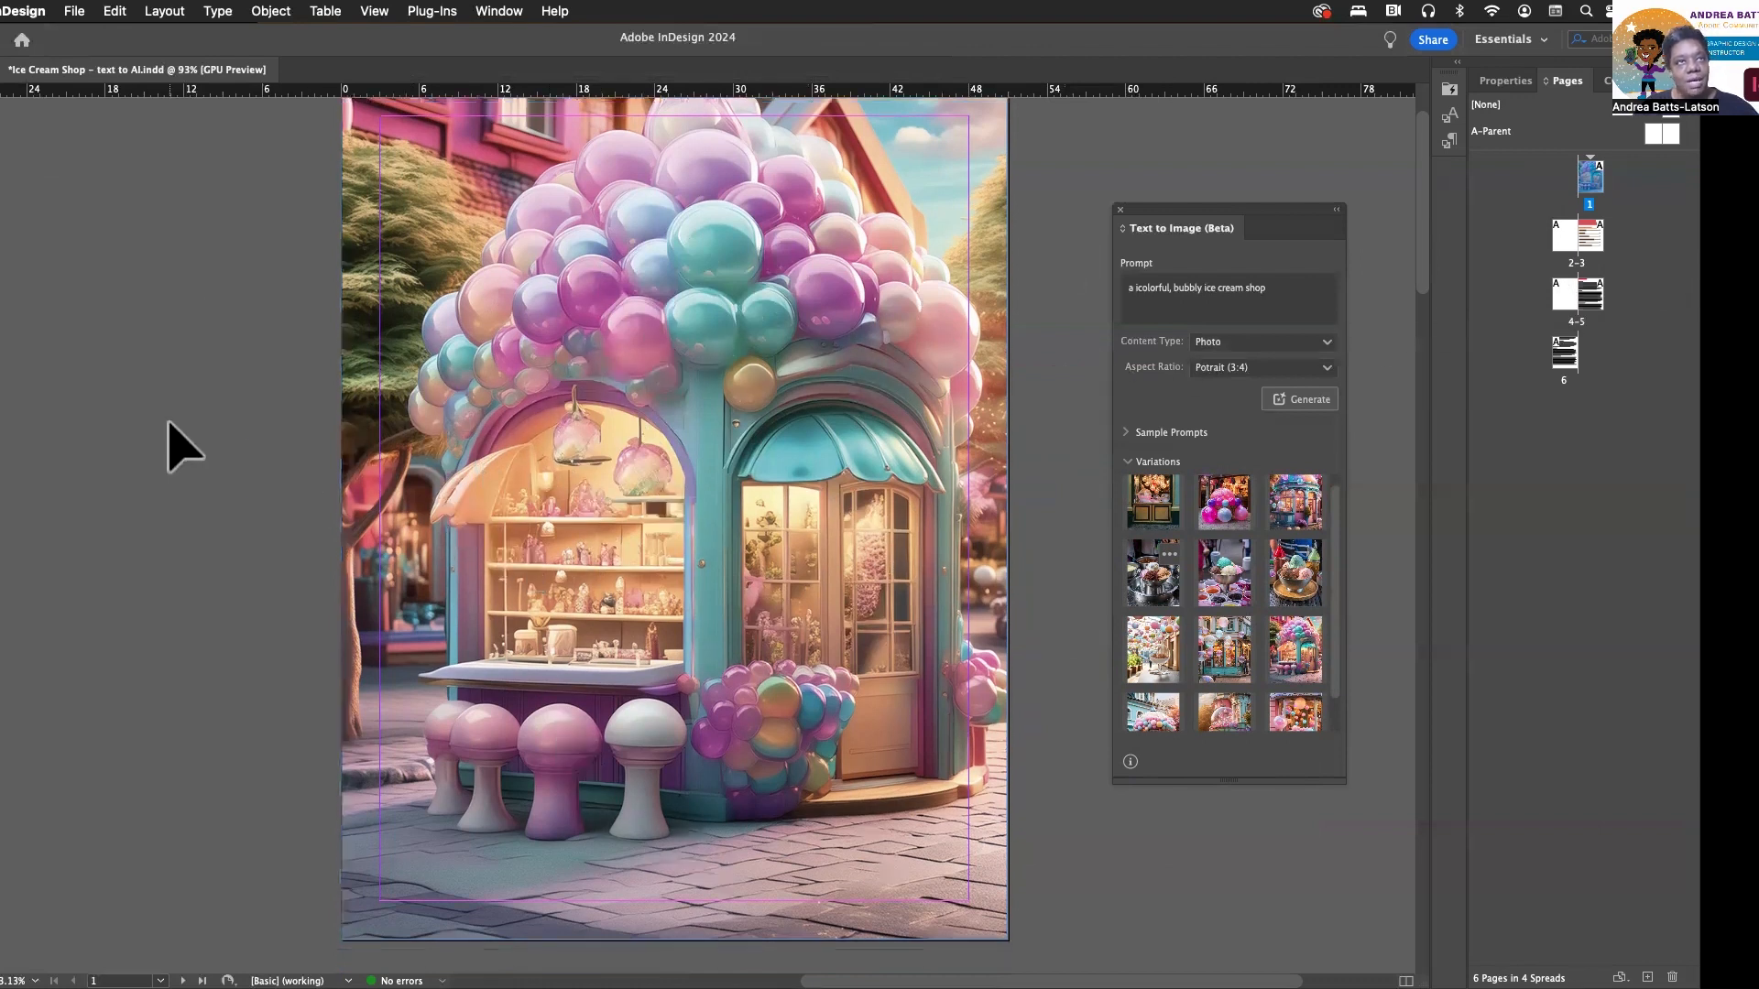
pyautogui.scroll(7, 235, 479)
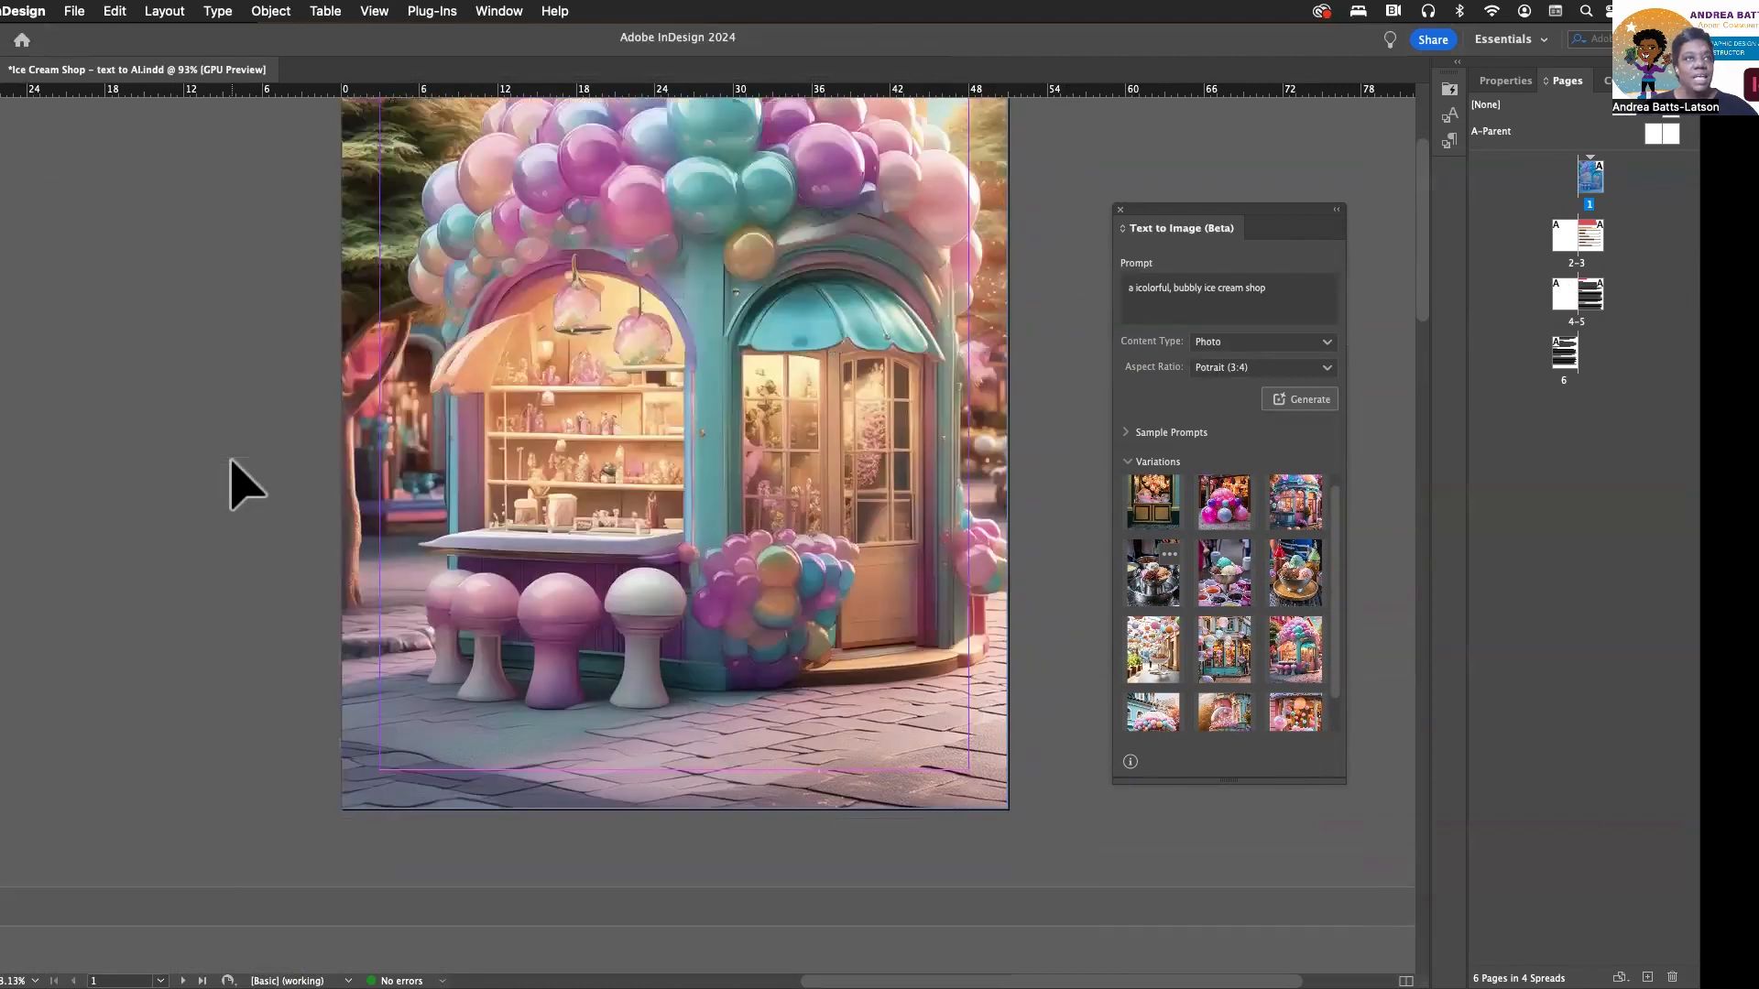
pyautogui.scroll(-15, 240, 483)
pyautogui.moveTo(950, 980); pyautogui.dragTo(707, 966)
pyautogui.scroll(2, 801, 593)
pyautogui.scroll(1, 797, 575)
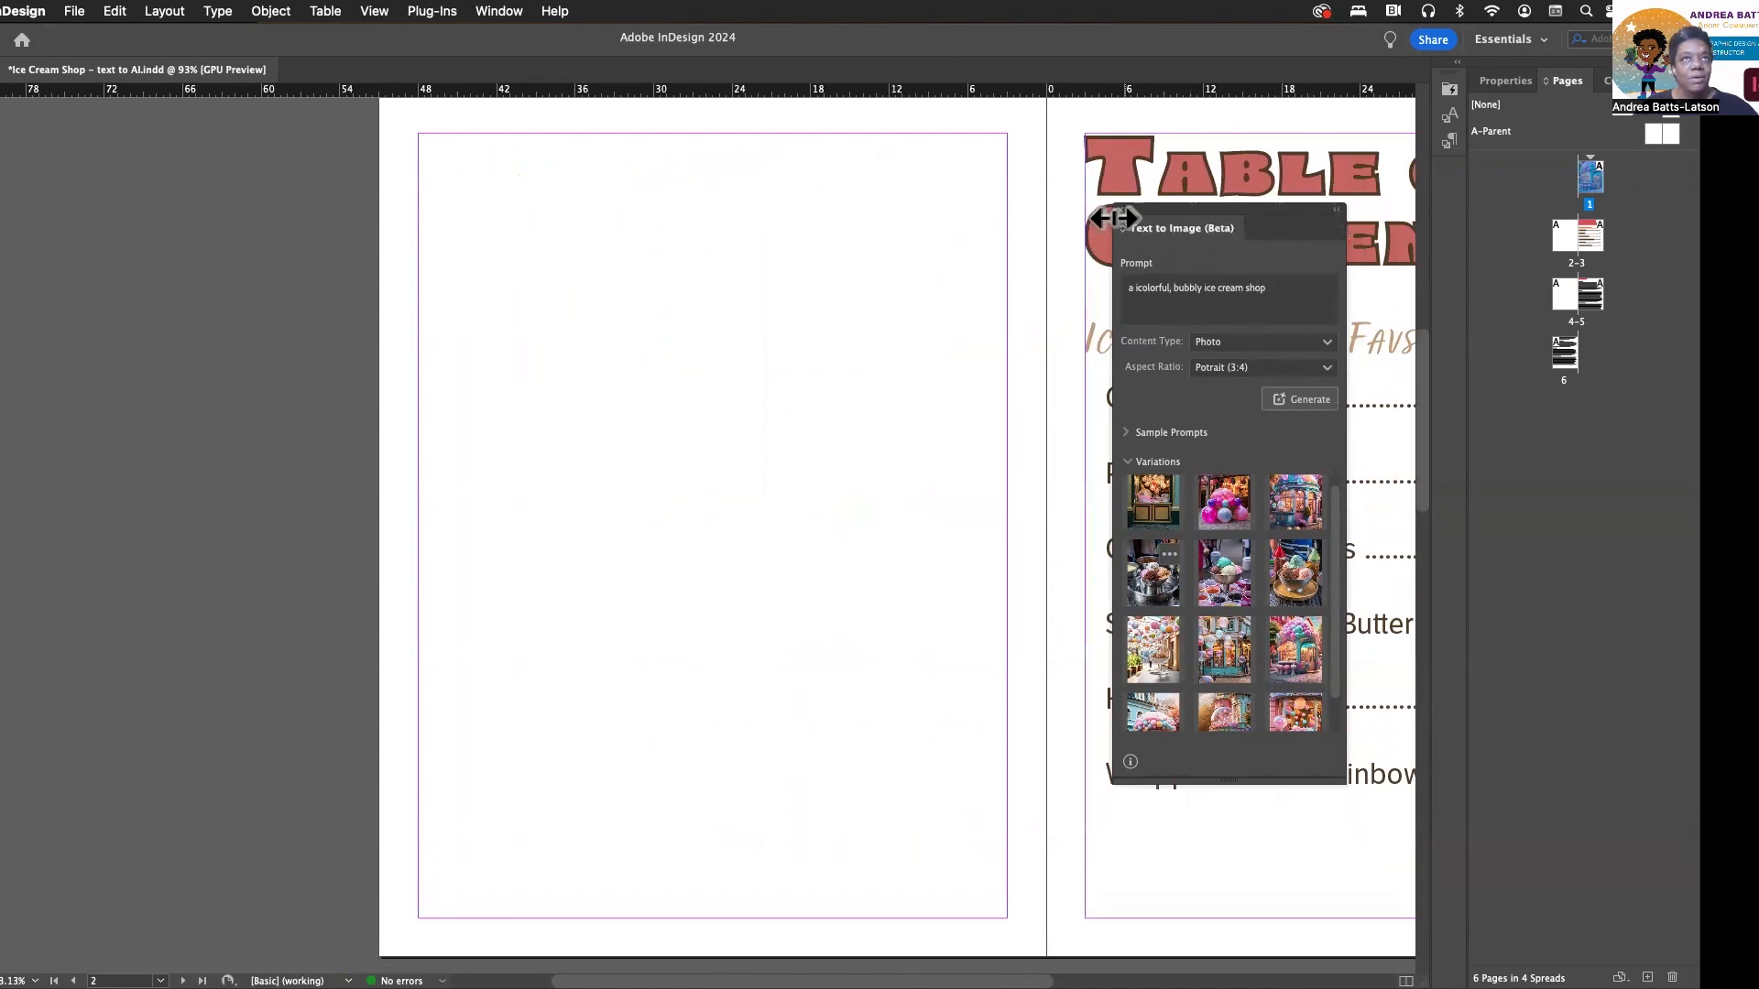
pyautogui.moveTo(1299, 287); pyautogui.dragTo(1099, 288)
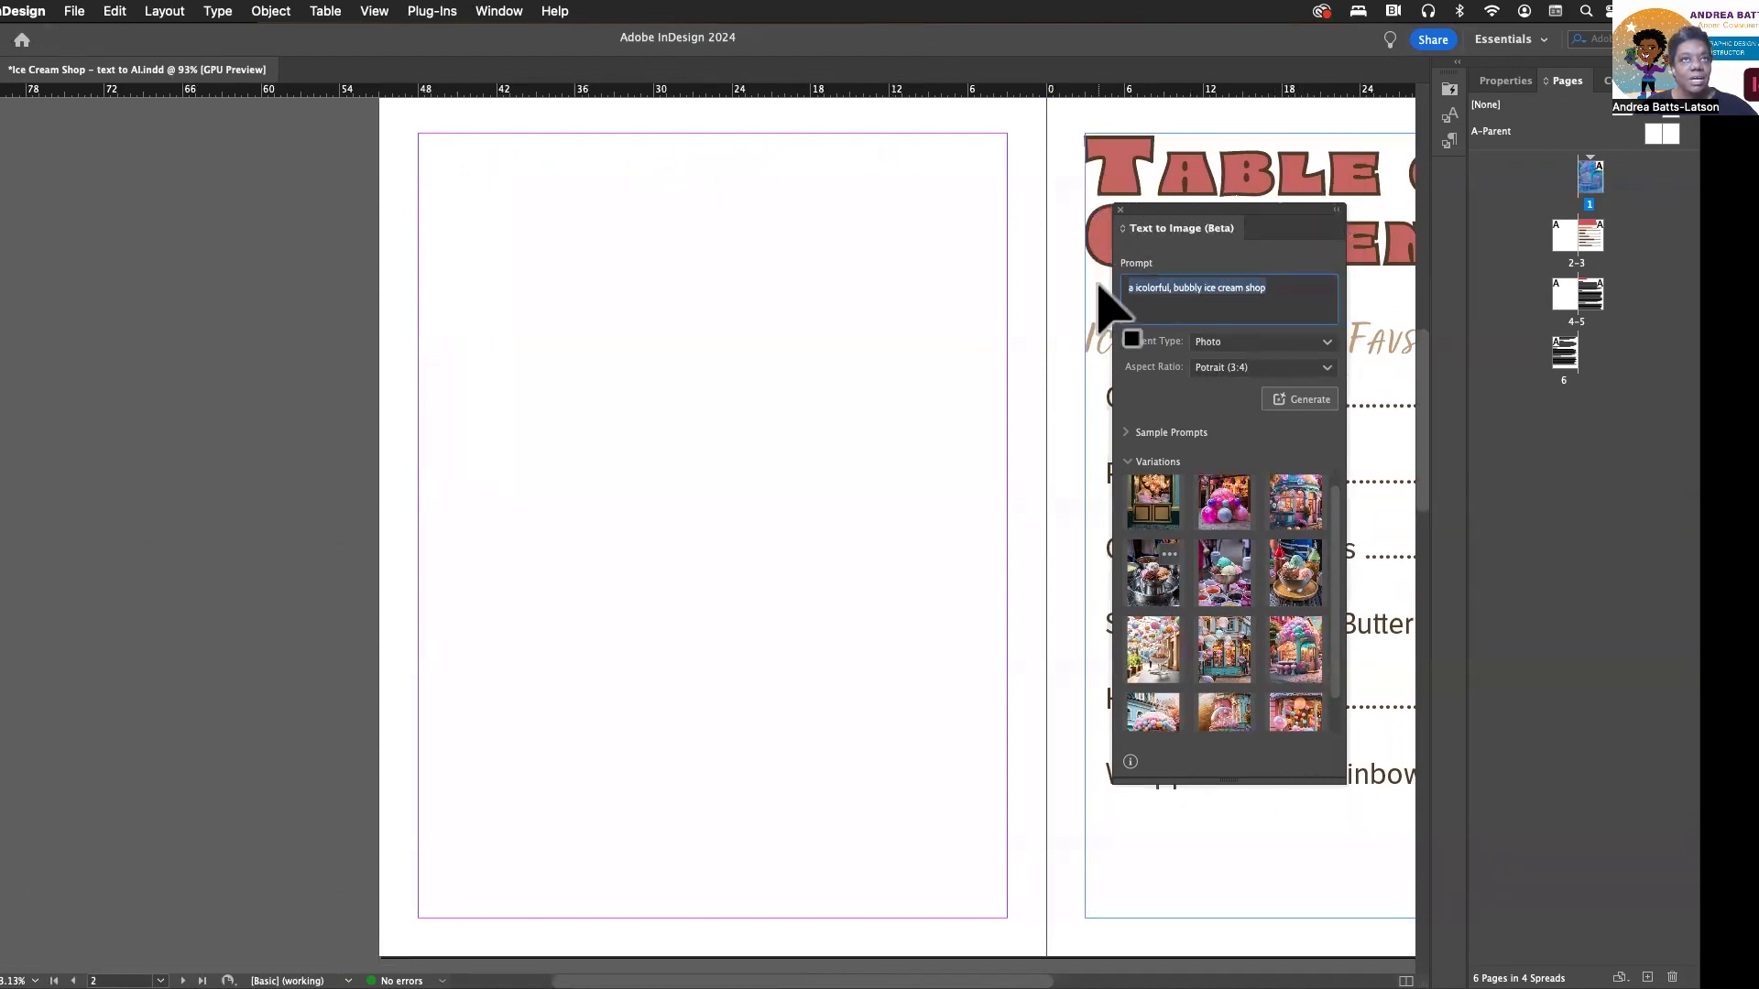
pyautogui.press('BackSpace')
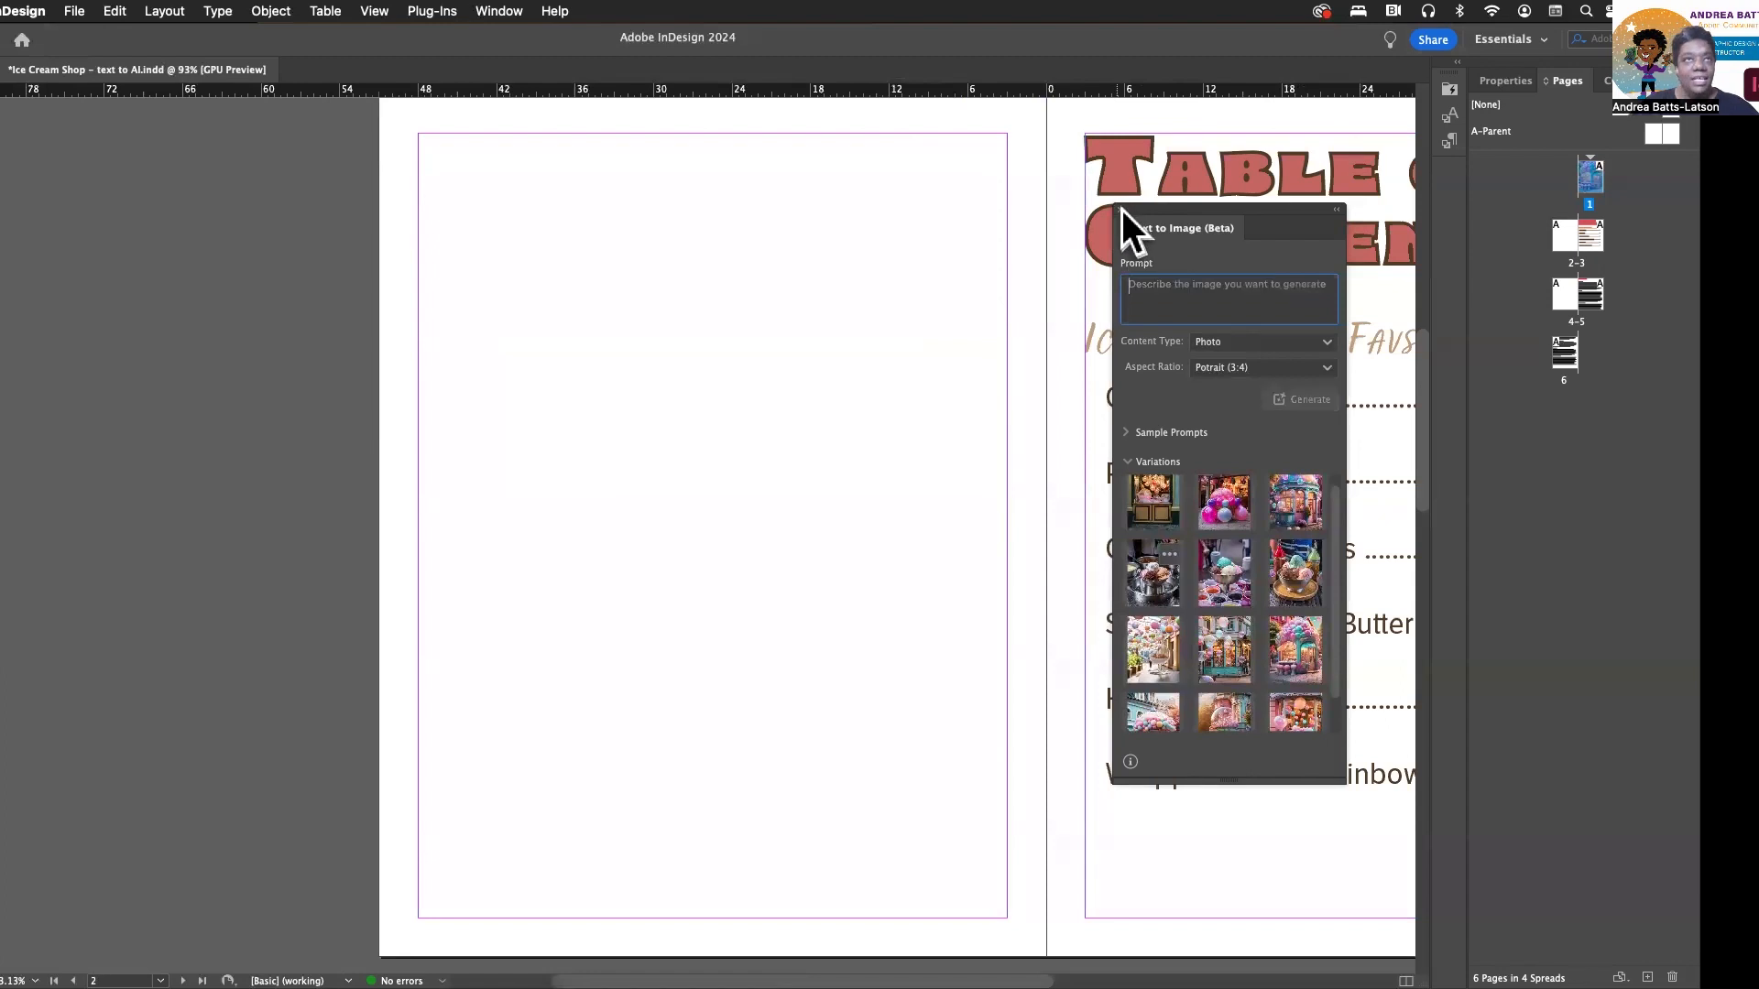
# Close the Text to Image (Beta) tool and reopen it over the page 2–3 spread.
pyautogui.click(1120, 211)
pyautogui.scroll(1, 764, 307)
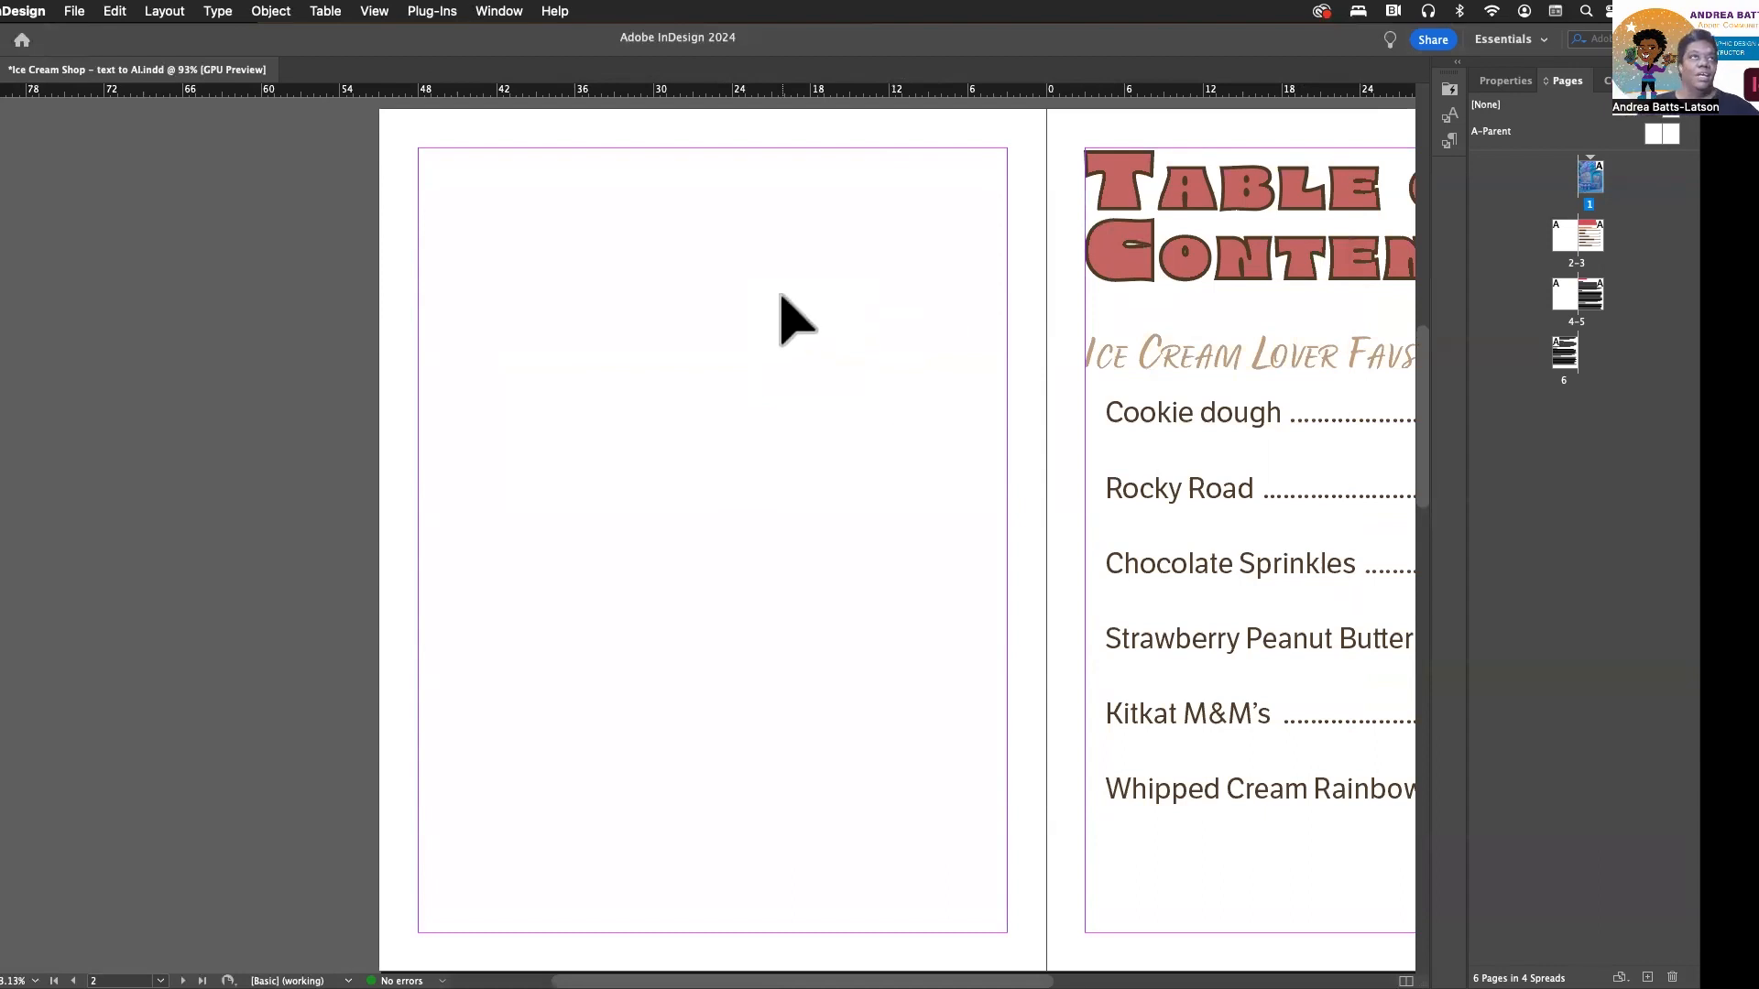
pyautogui.click(490, 11)
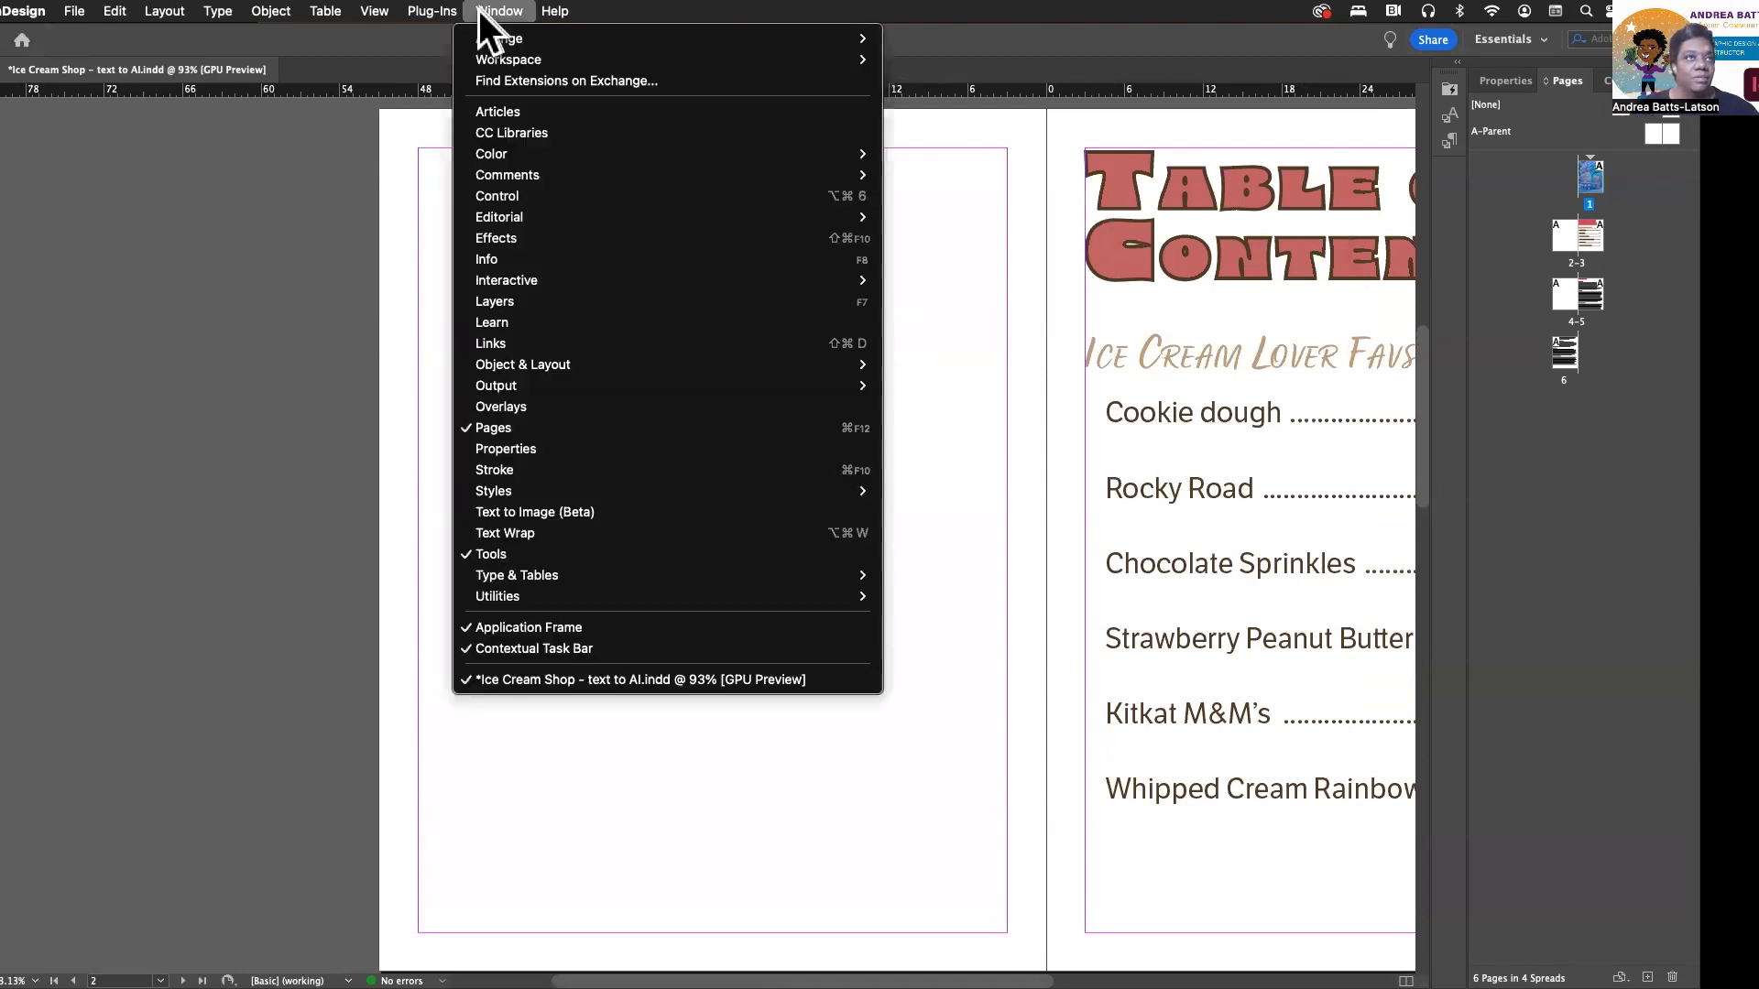
pyautogui.click(517, 515)
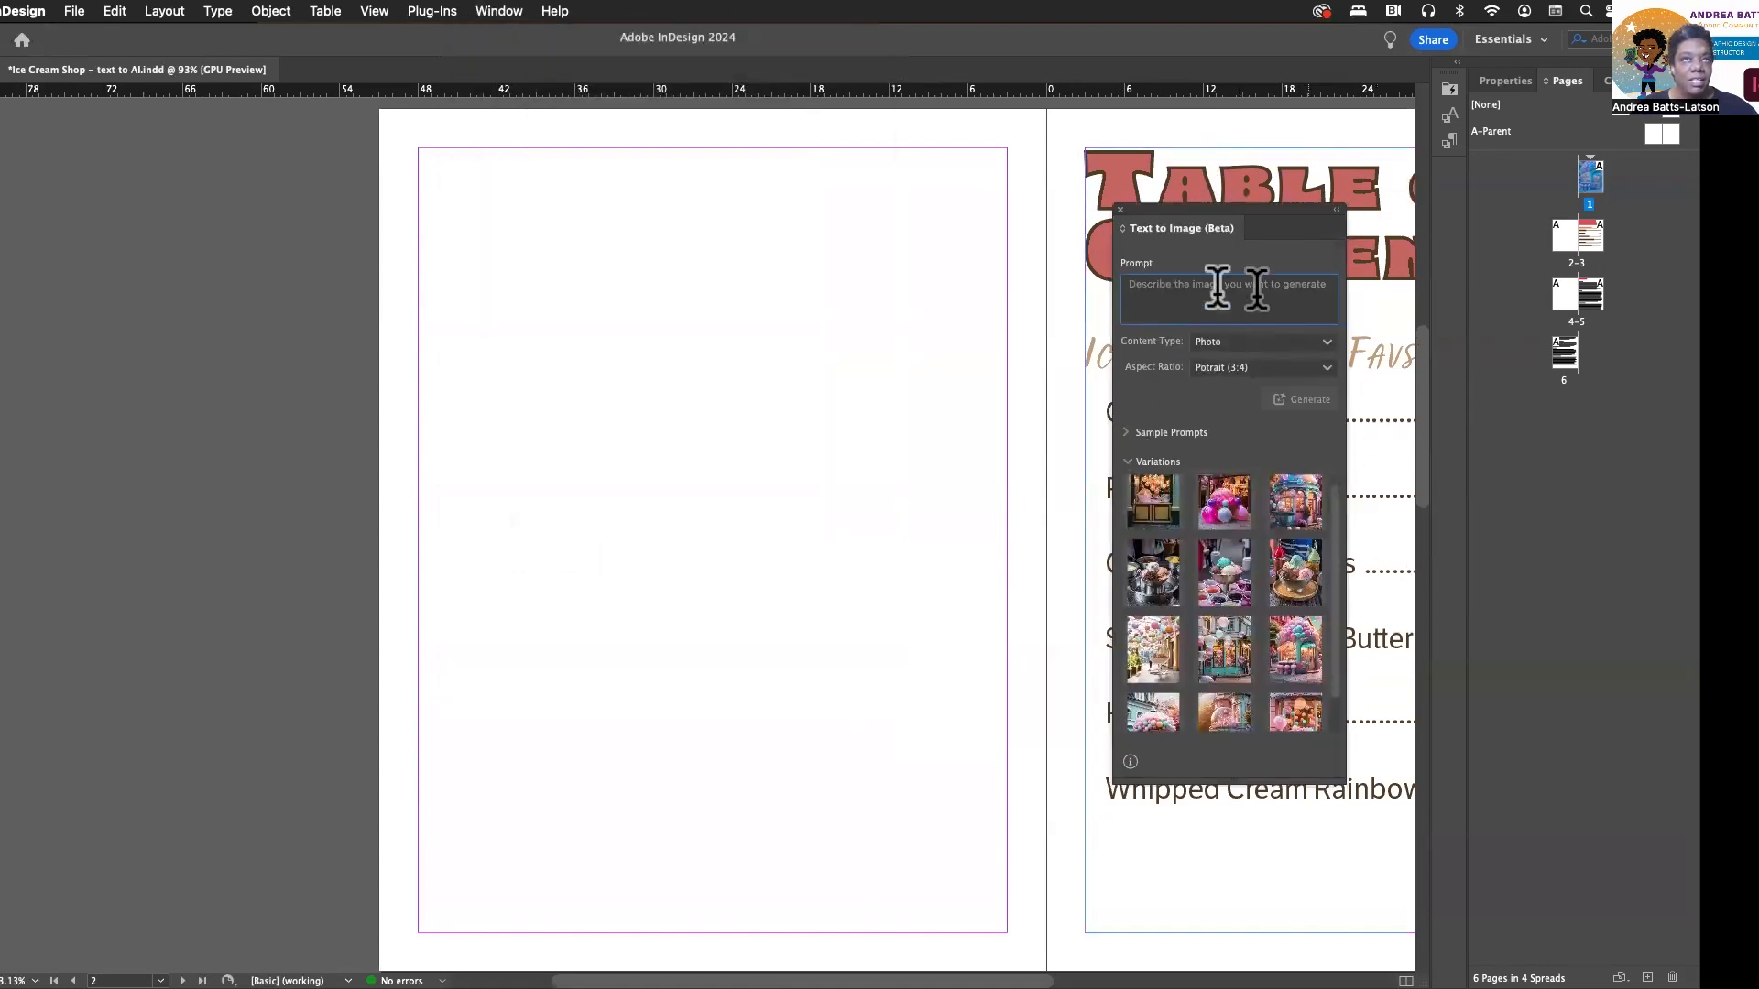
# Enter the image prompt "a child holding a five scoop ice cream cone of multiple flavors".
pyautogui.click(1194, 289)
pyautogui.write('a five scoop ice cream cone of multiple flavors')
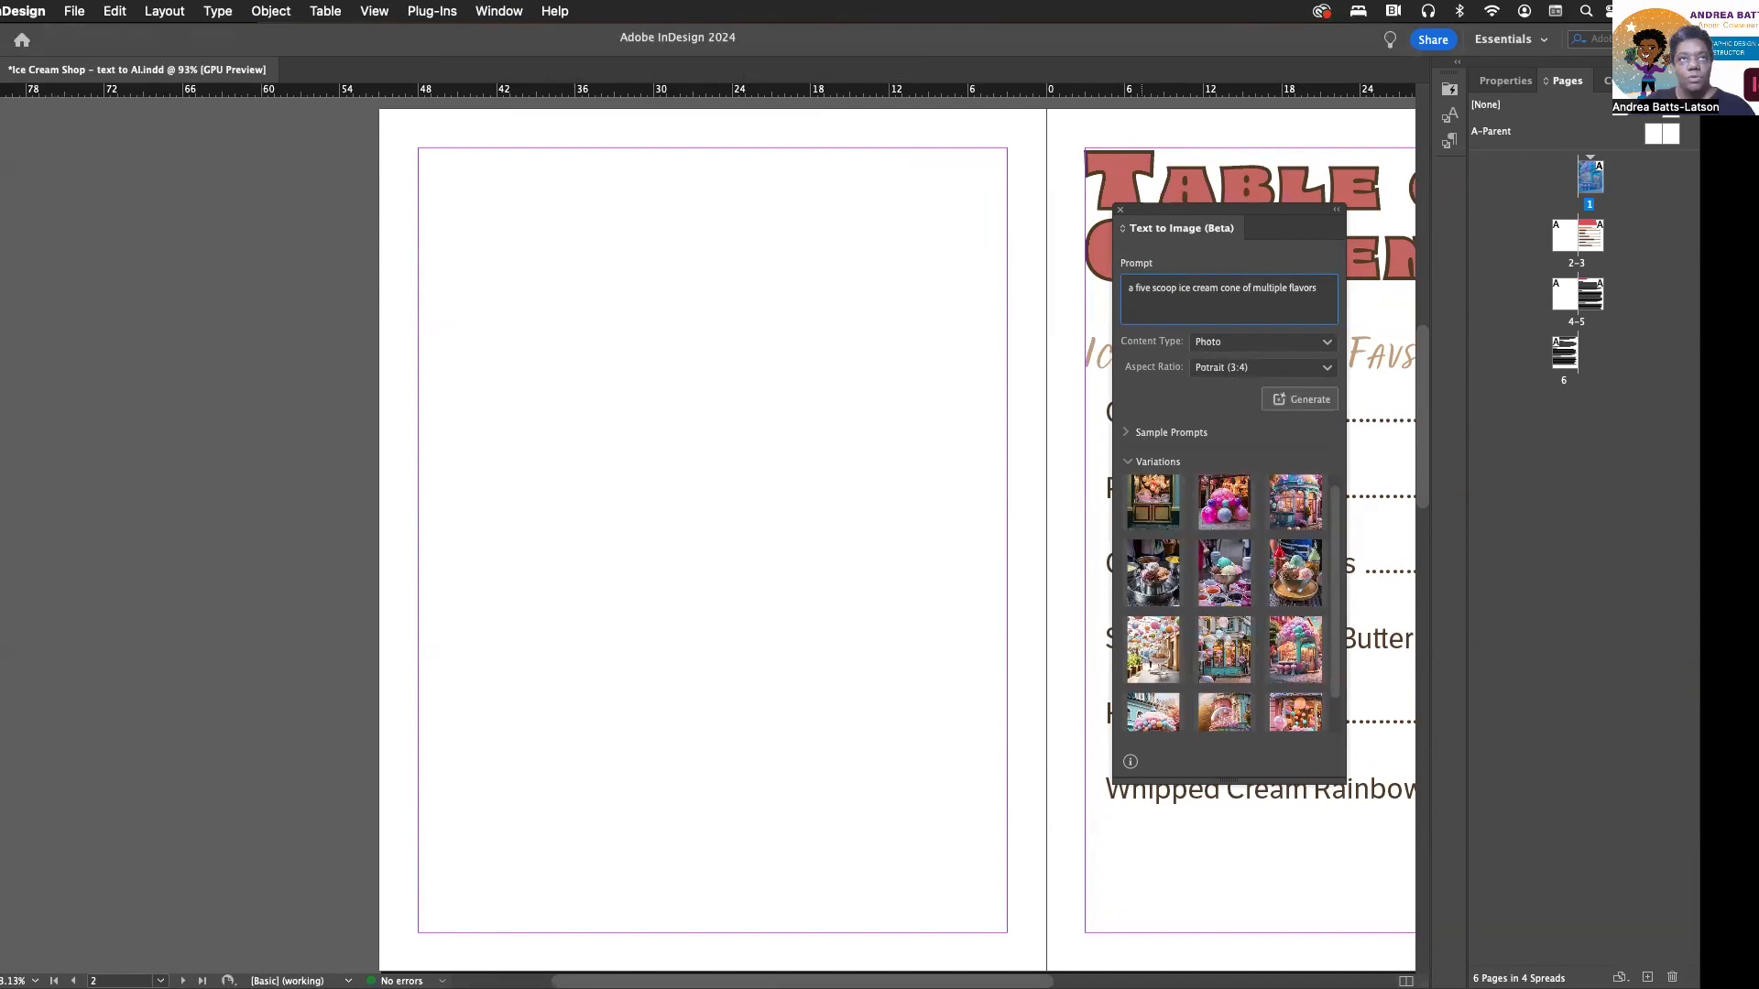
pyautogui.press('super+a')
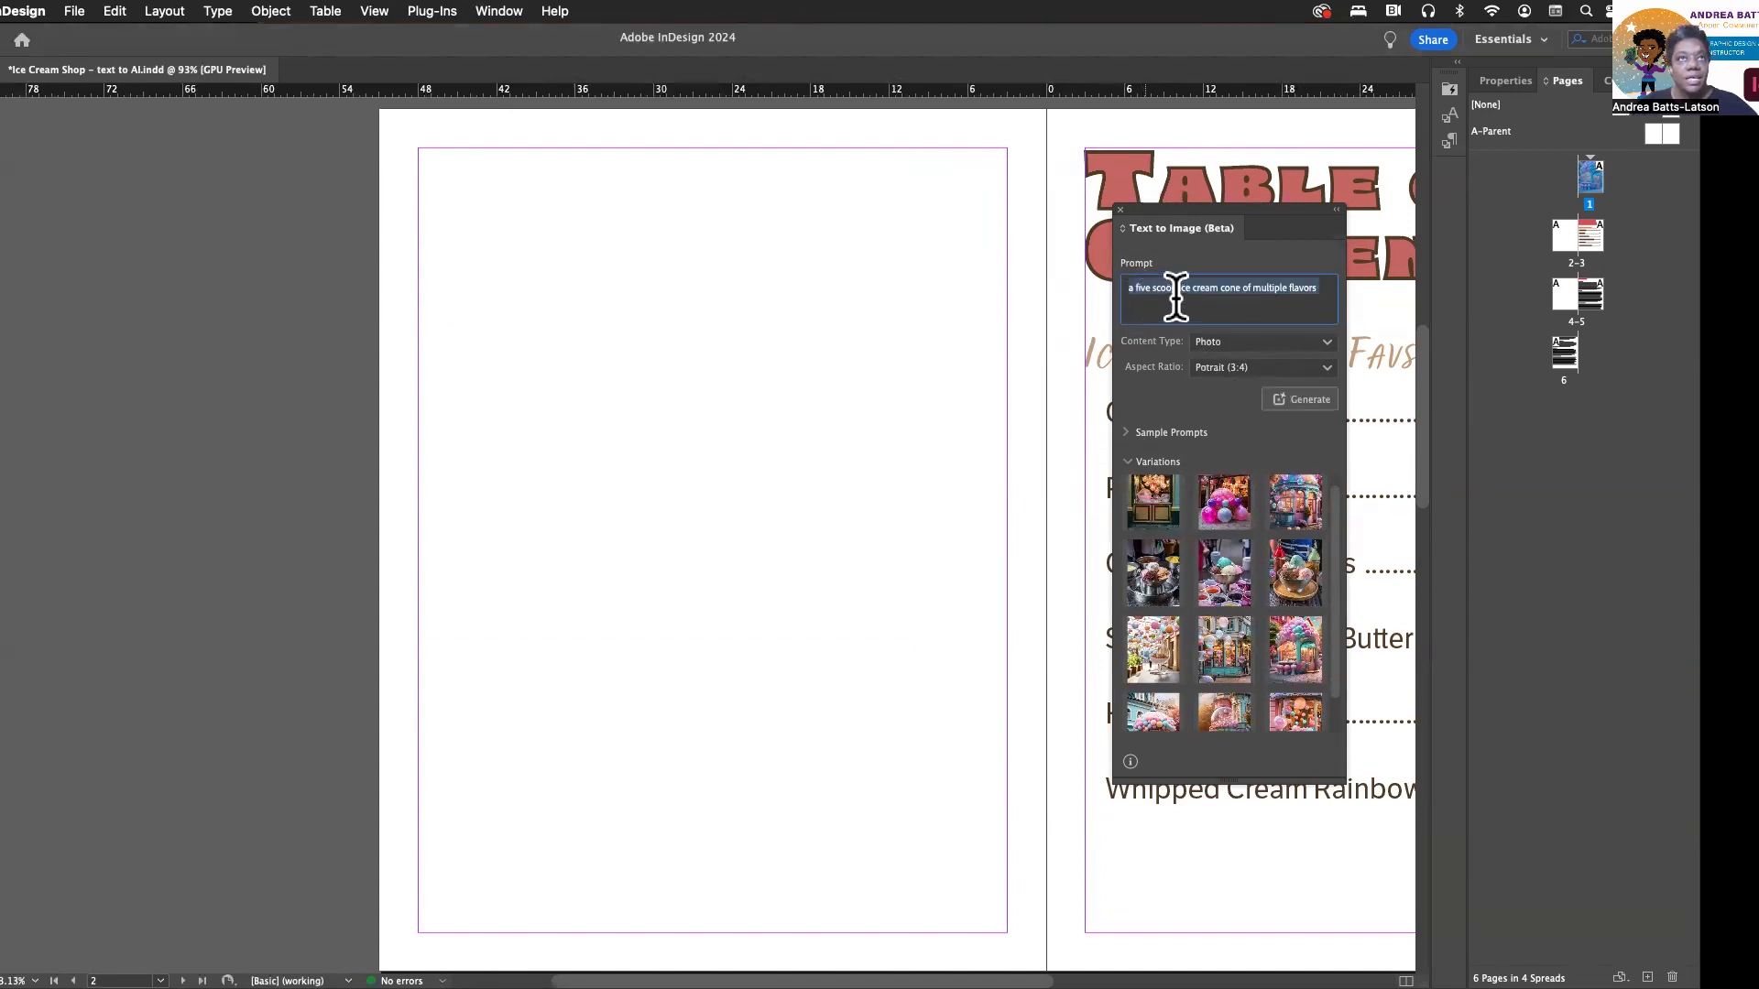
pyautogui.press('Left')
pyautogui.write('a child hold')
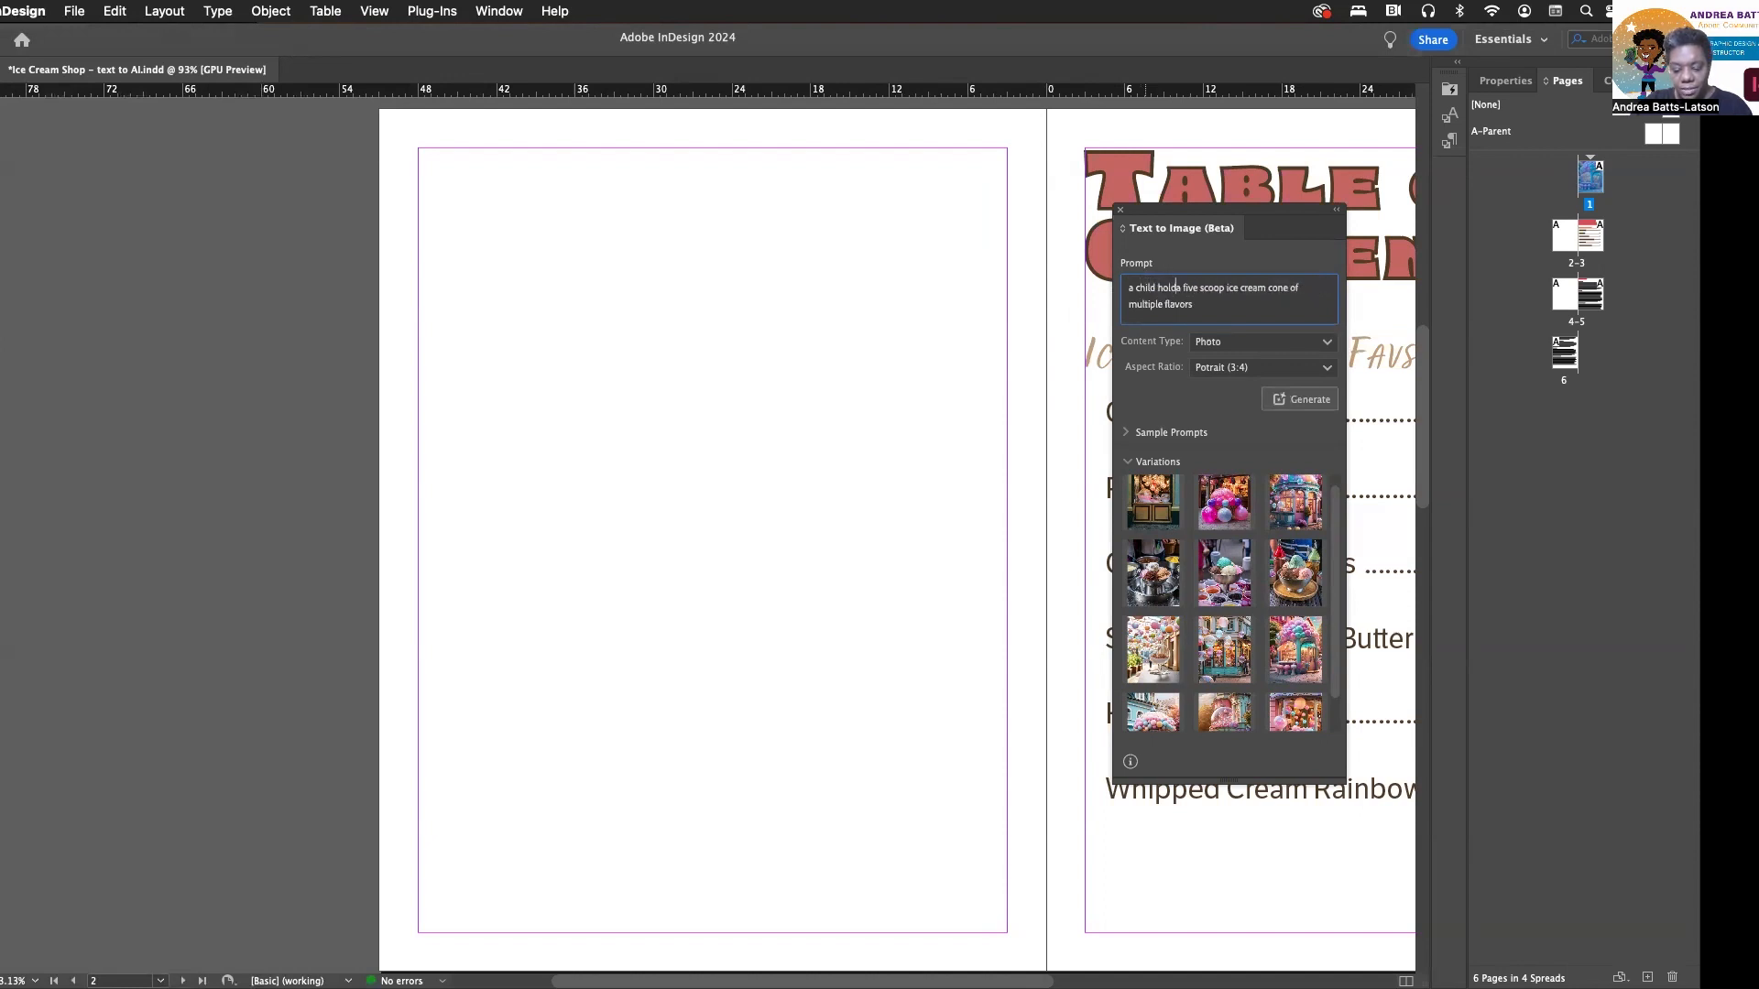
pyautogui.press('BackSpace')
pyautogui.press('BackSpace')
pyautogui.click(1209, 307)
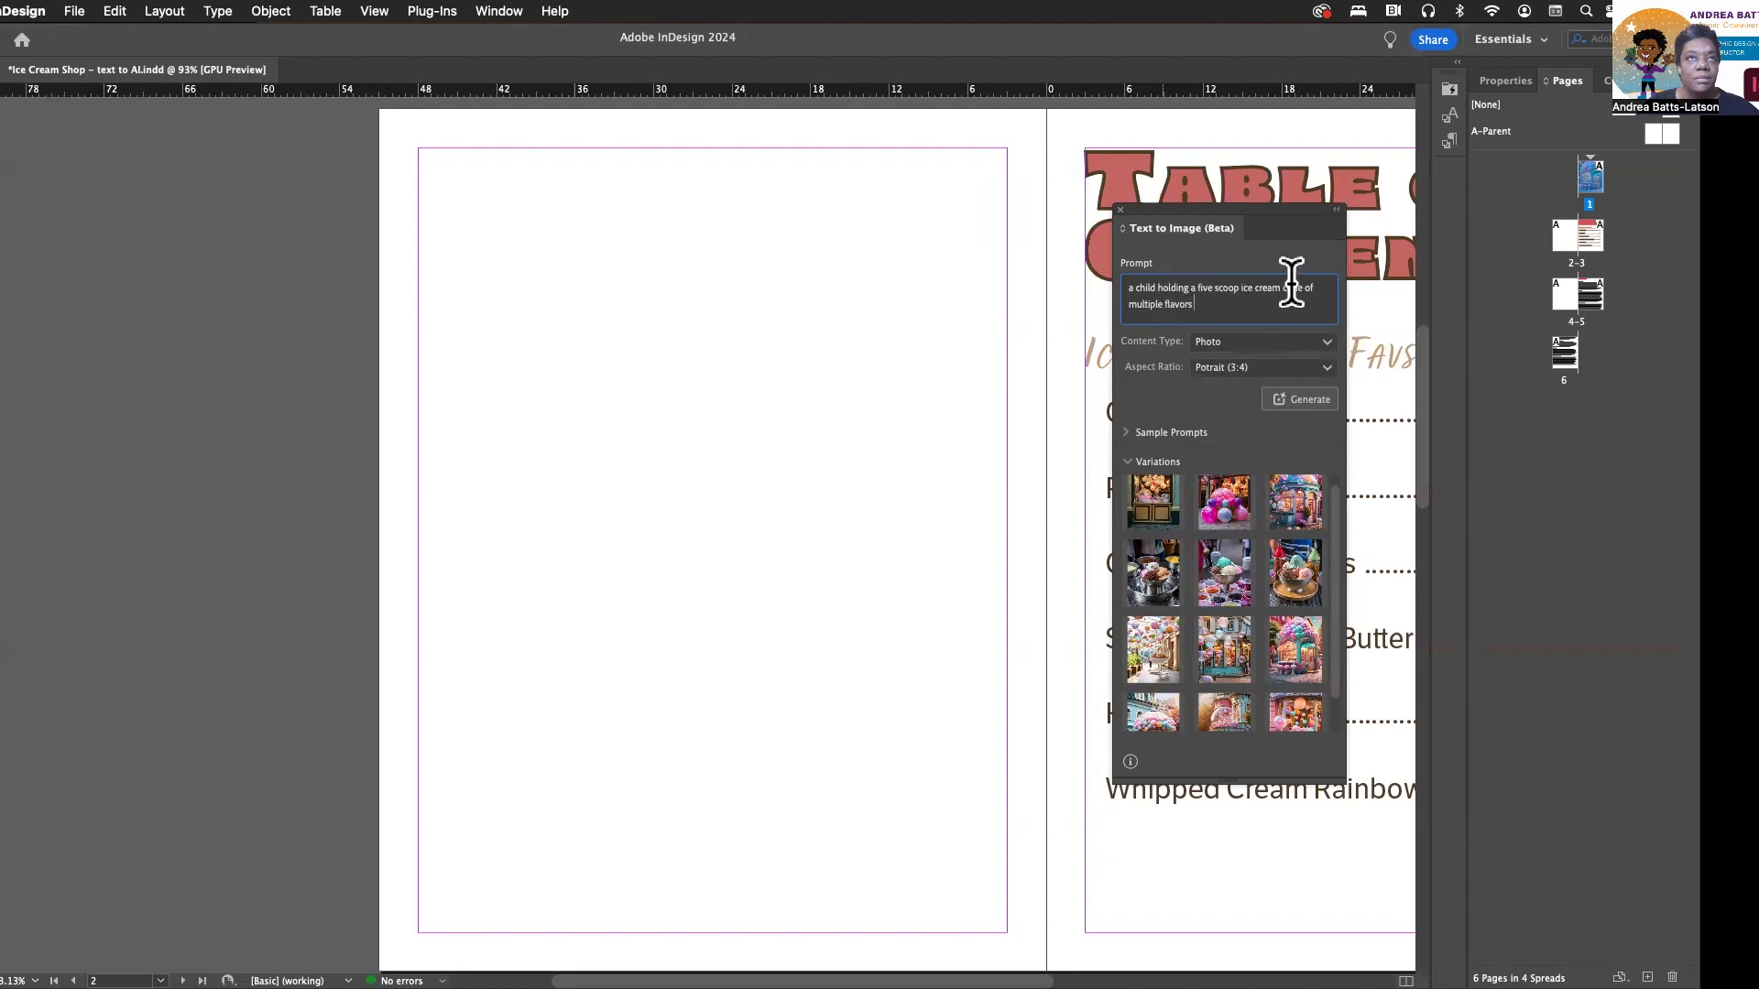
# Replace the word "holding" in the image prompt with "enjoying".
pyautogui.doubleClick(1174, 286)
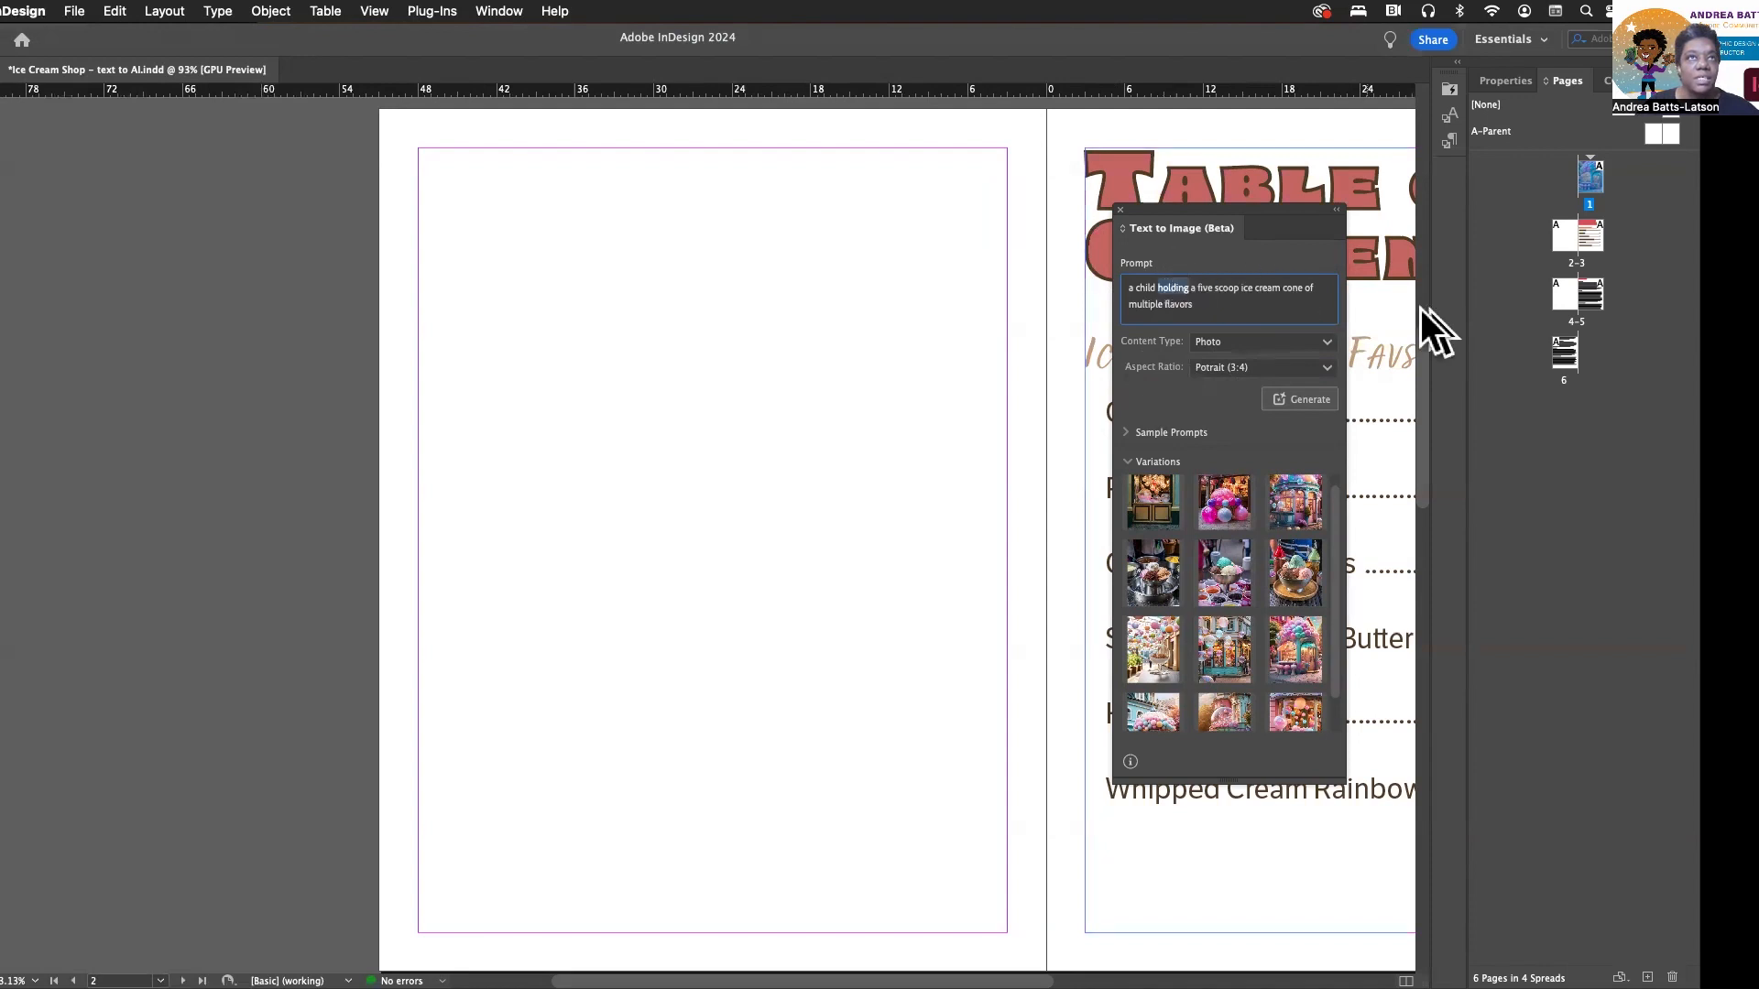
pyautogui.write('enjo')
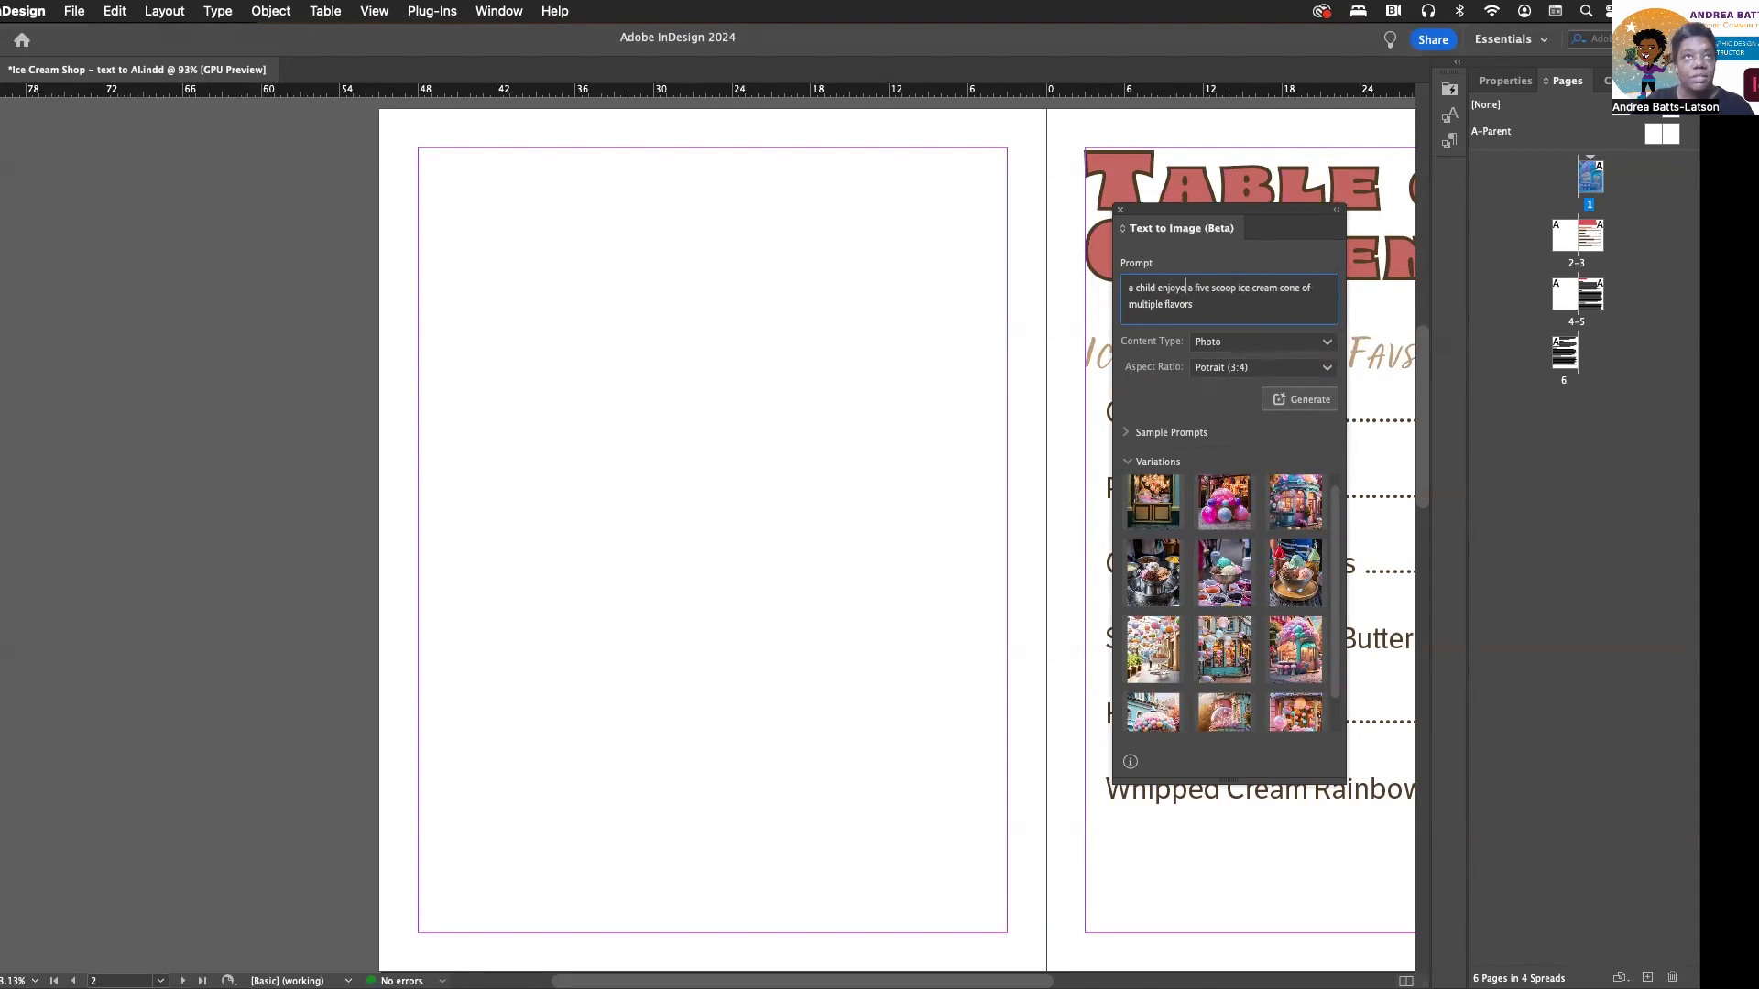
pyautogui.write('ying')
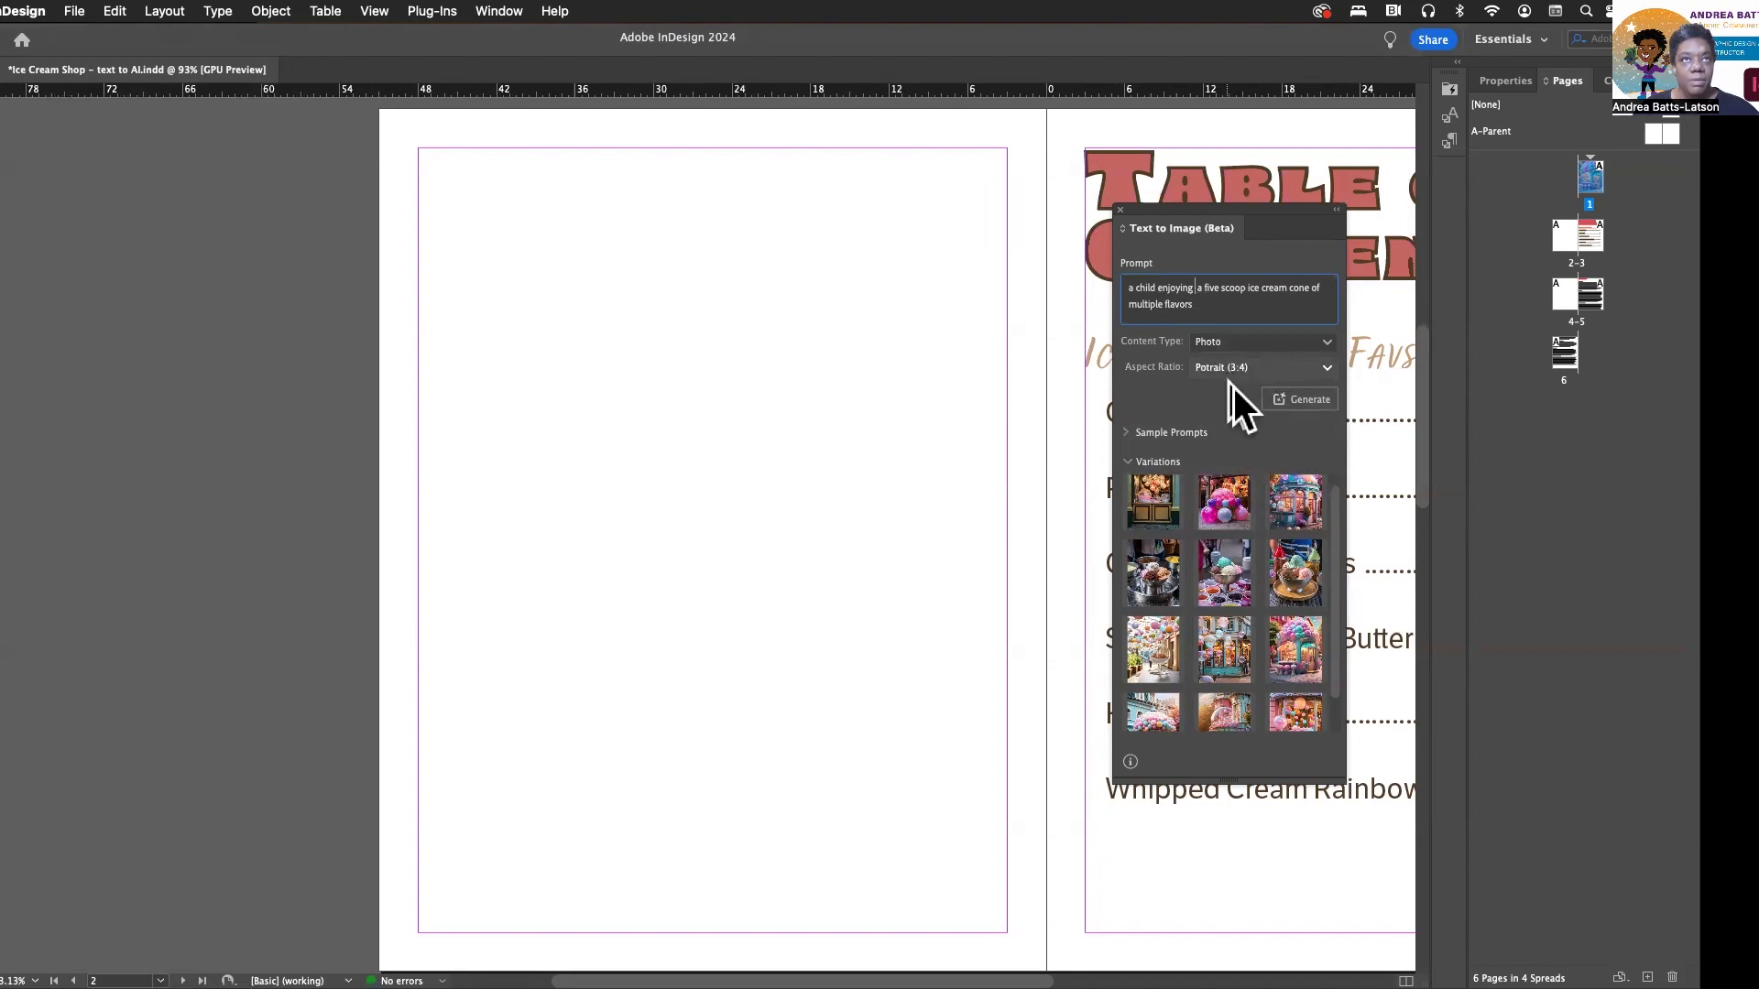
# Generate images from the prompt and place the first variation in a new frame drawn over page 2.
pyautogui.click(1290, 398)
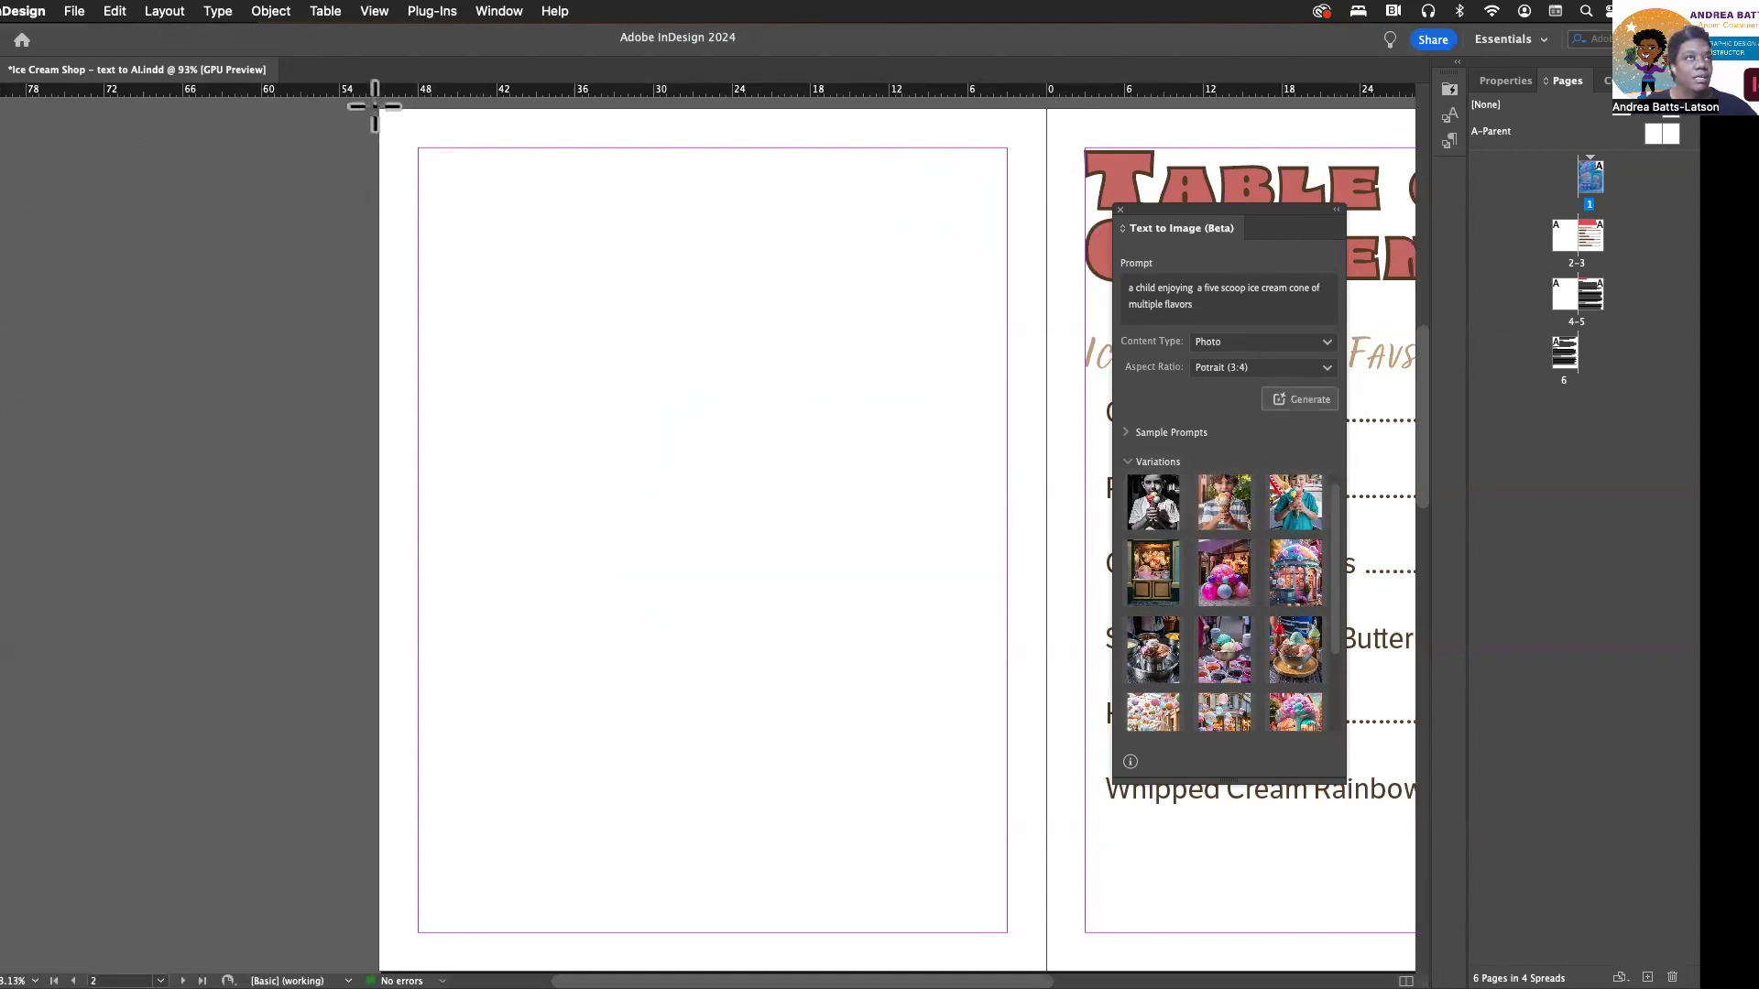
pyautogui.moveTo(379, 109); pyautogui.dragTo(1047, 776)
pyautogui.click(1154, 502)
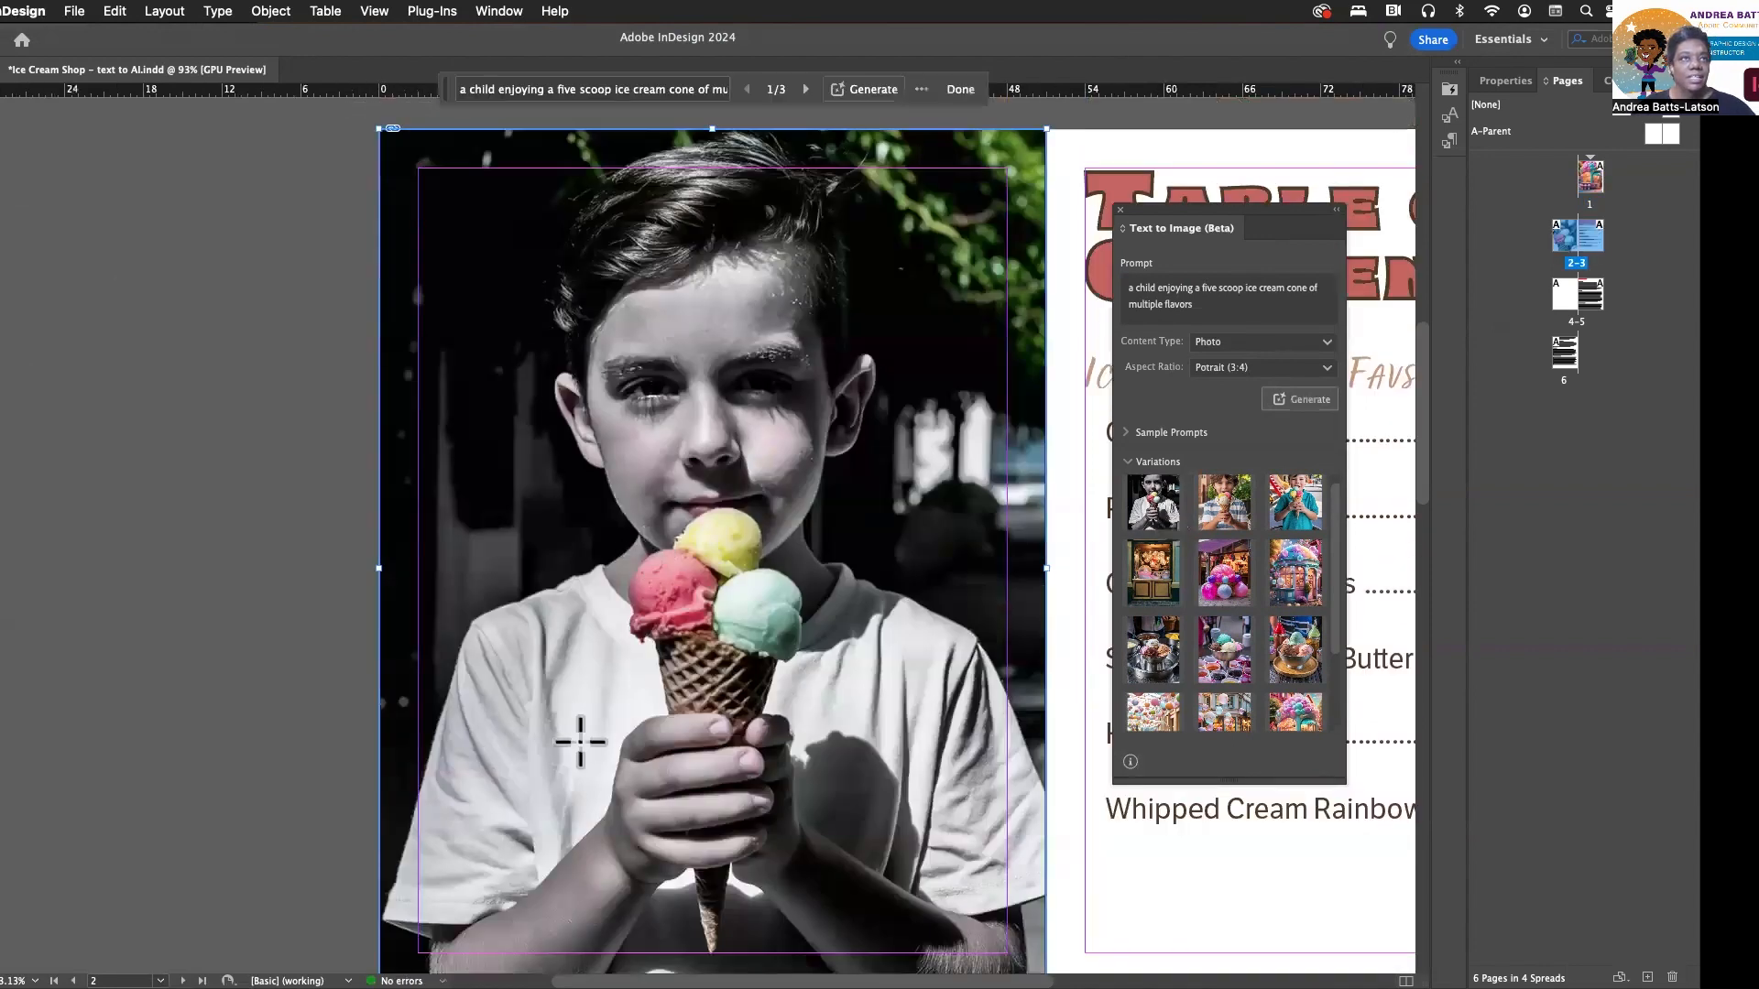
# Compare the generated child variations in the page 2 frame and keep the second one, showing the boy in the striped polo shirt.
pyautogui.click(1217, 523)
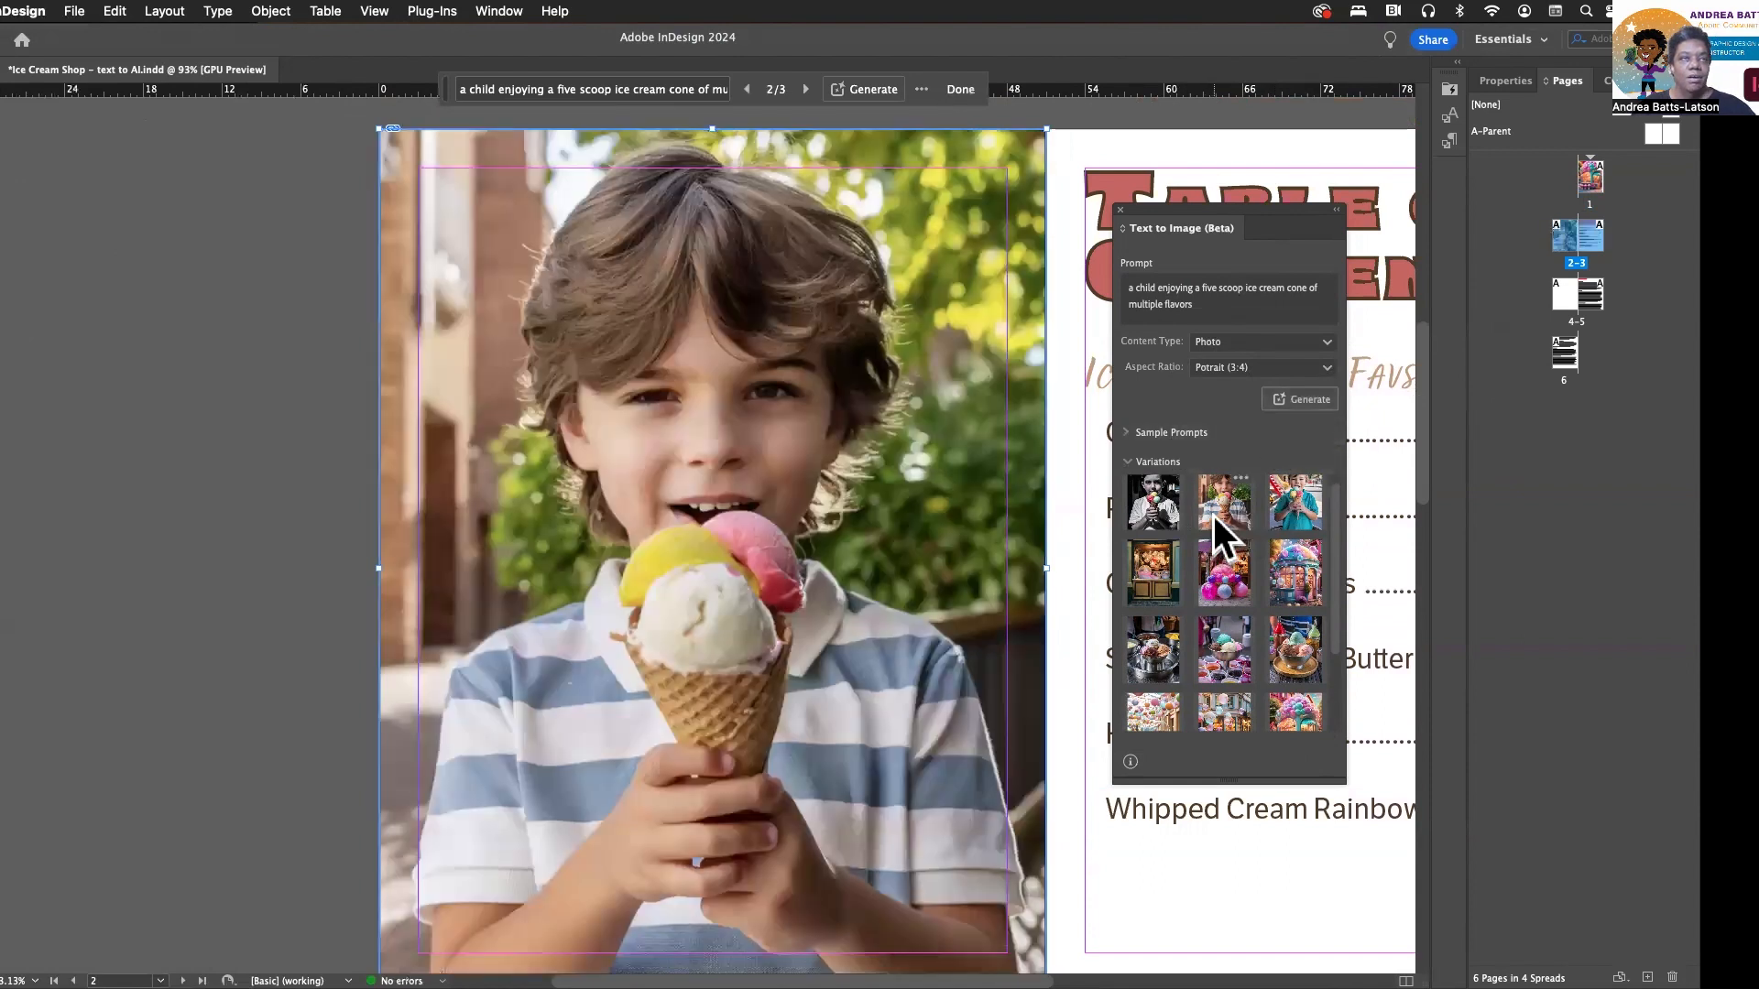
pyautogui.click(1299, 504)
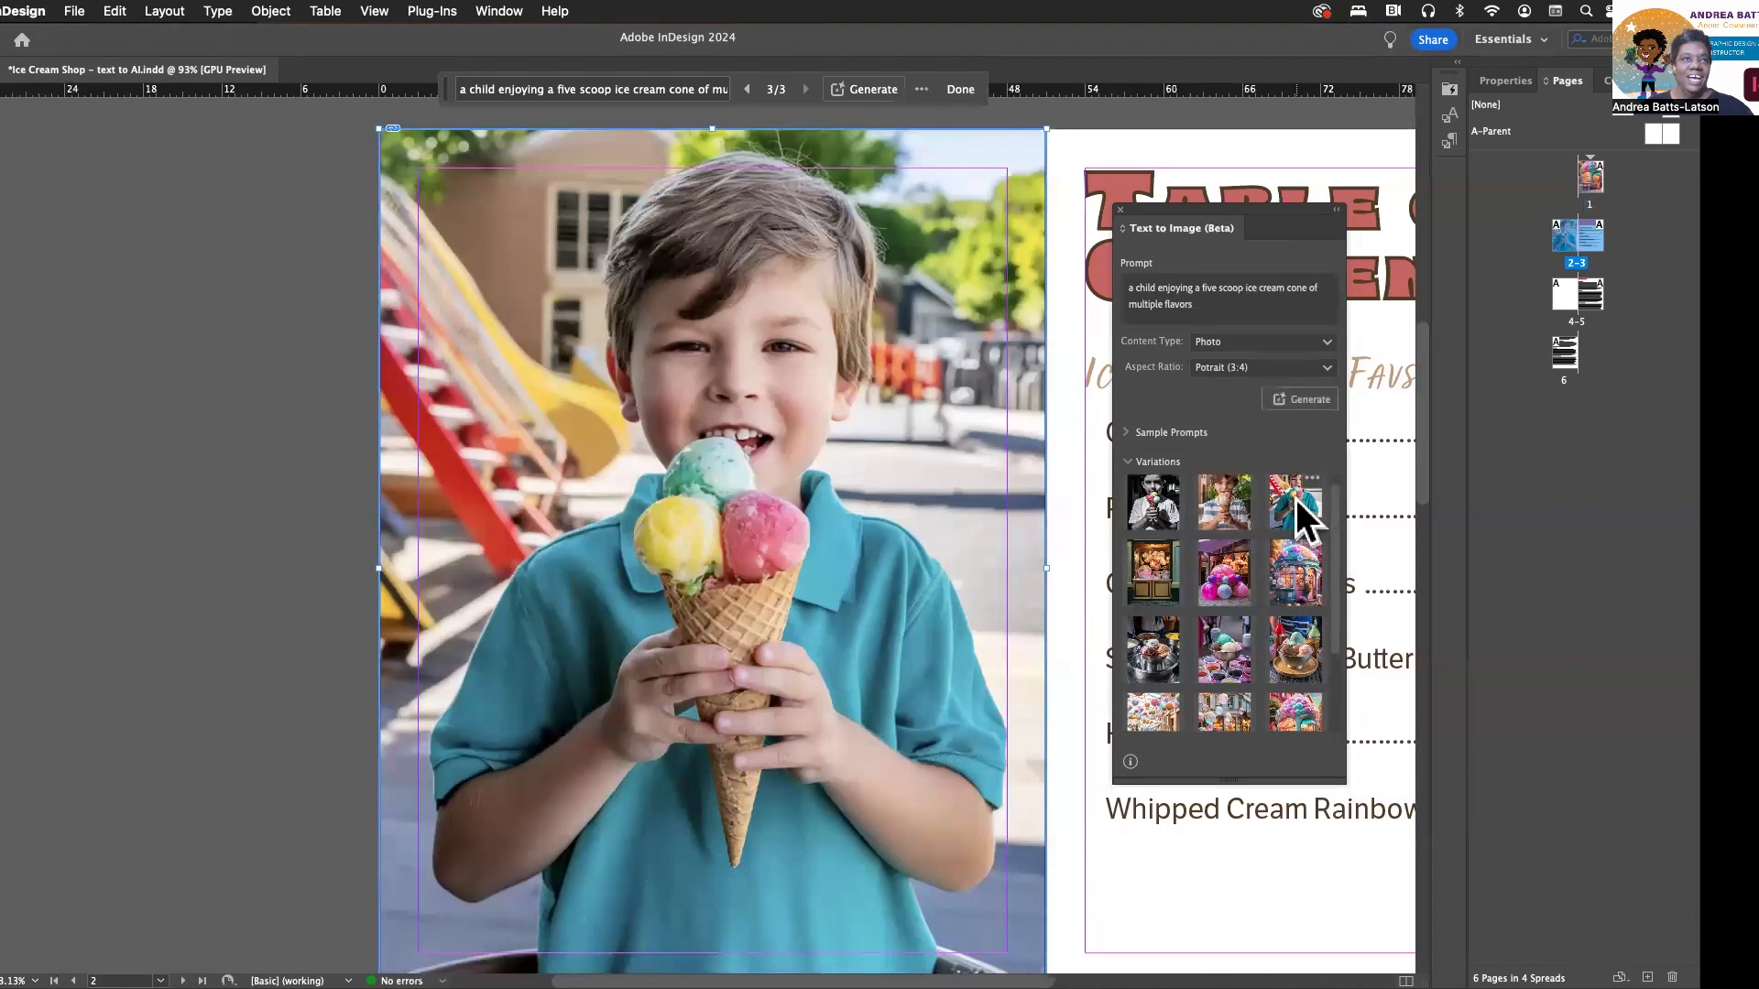
pyautogui.click(1226, 503)
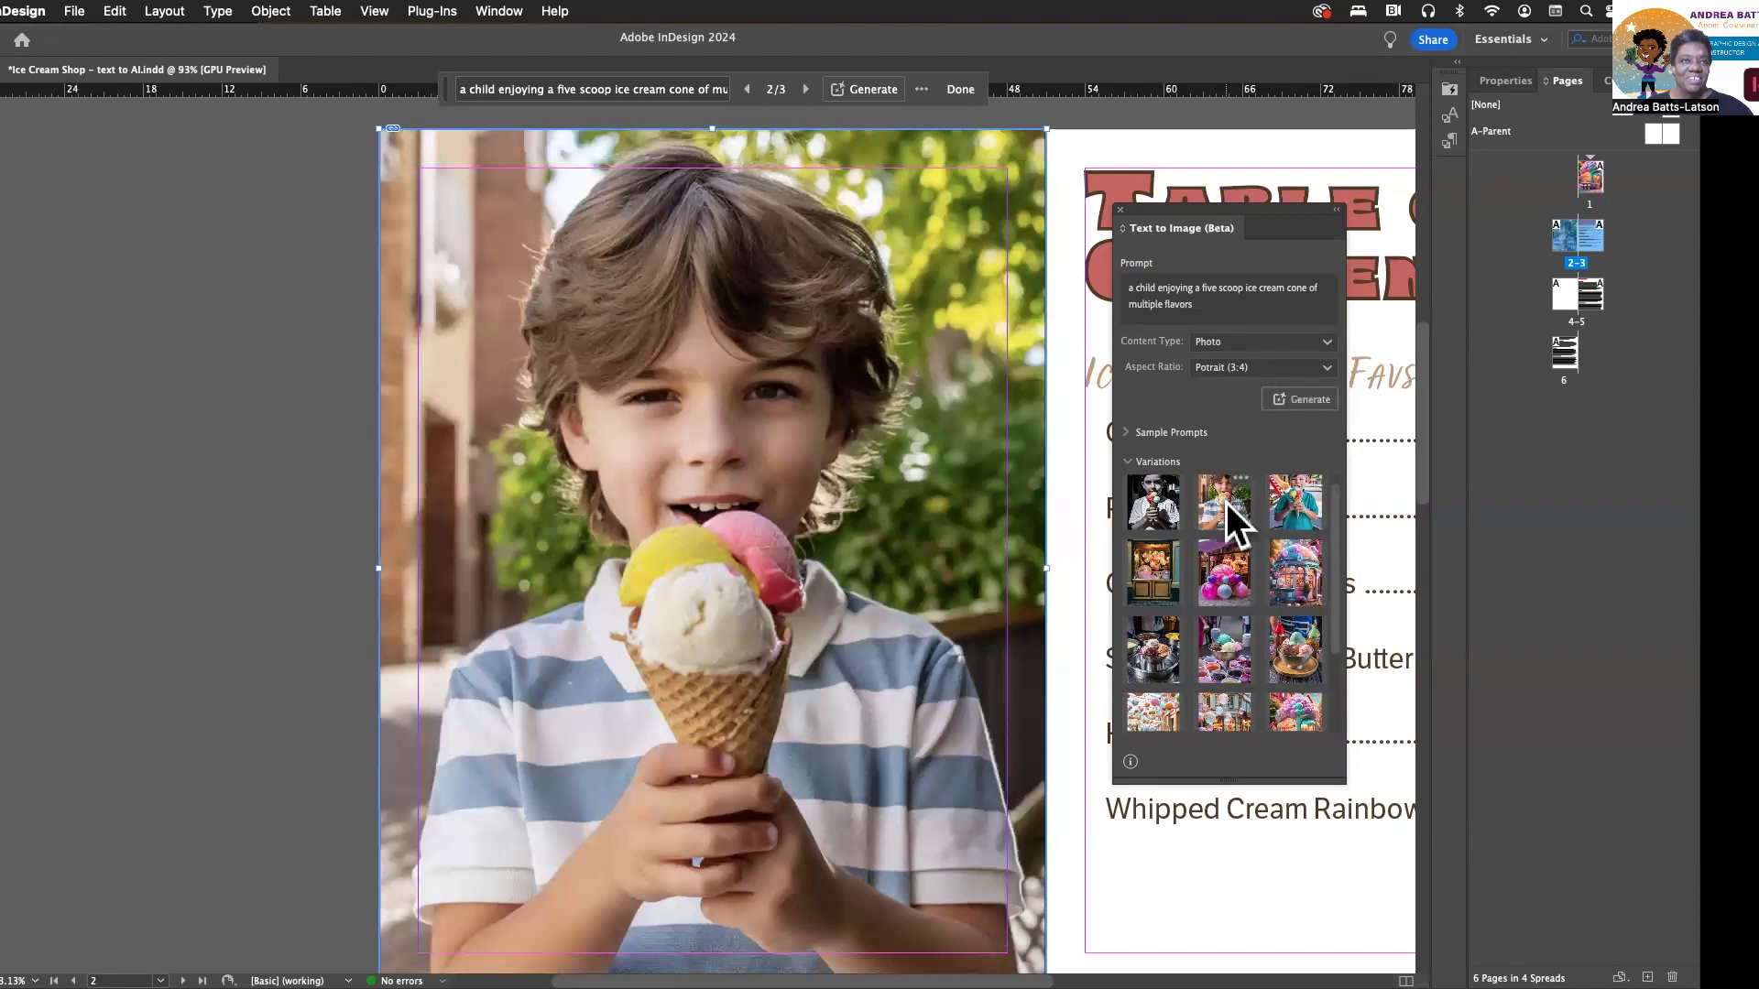
pyautogui.click(1294, 502)
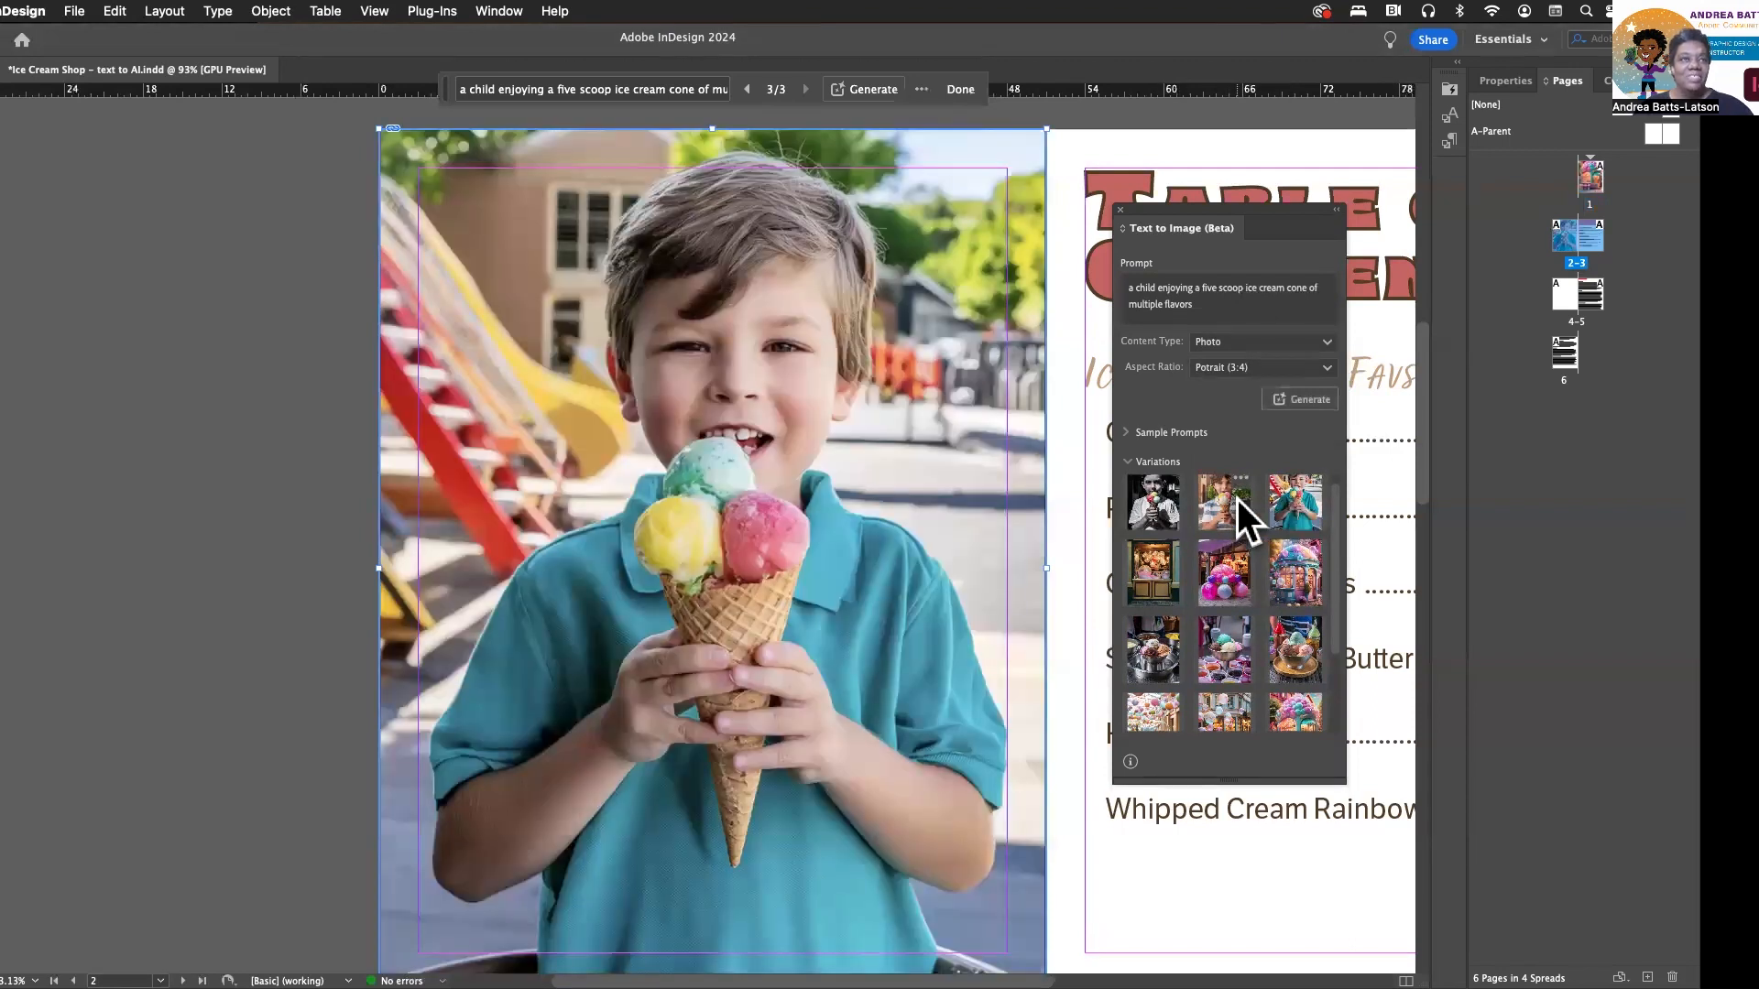
pyautogui.click(1237, 498)
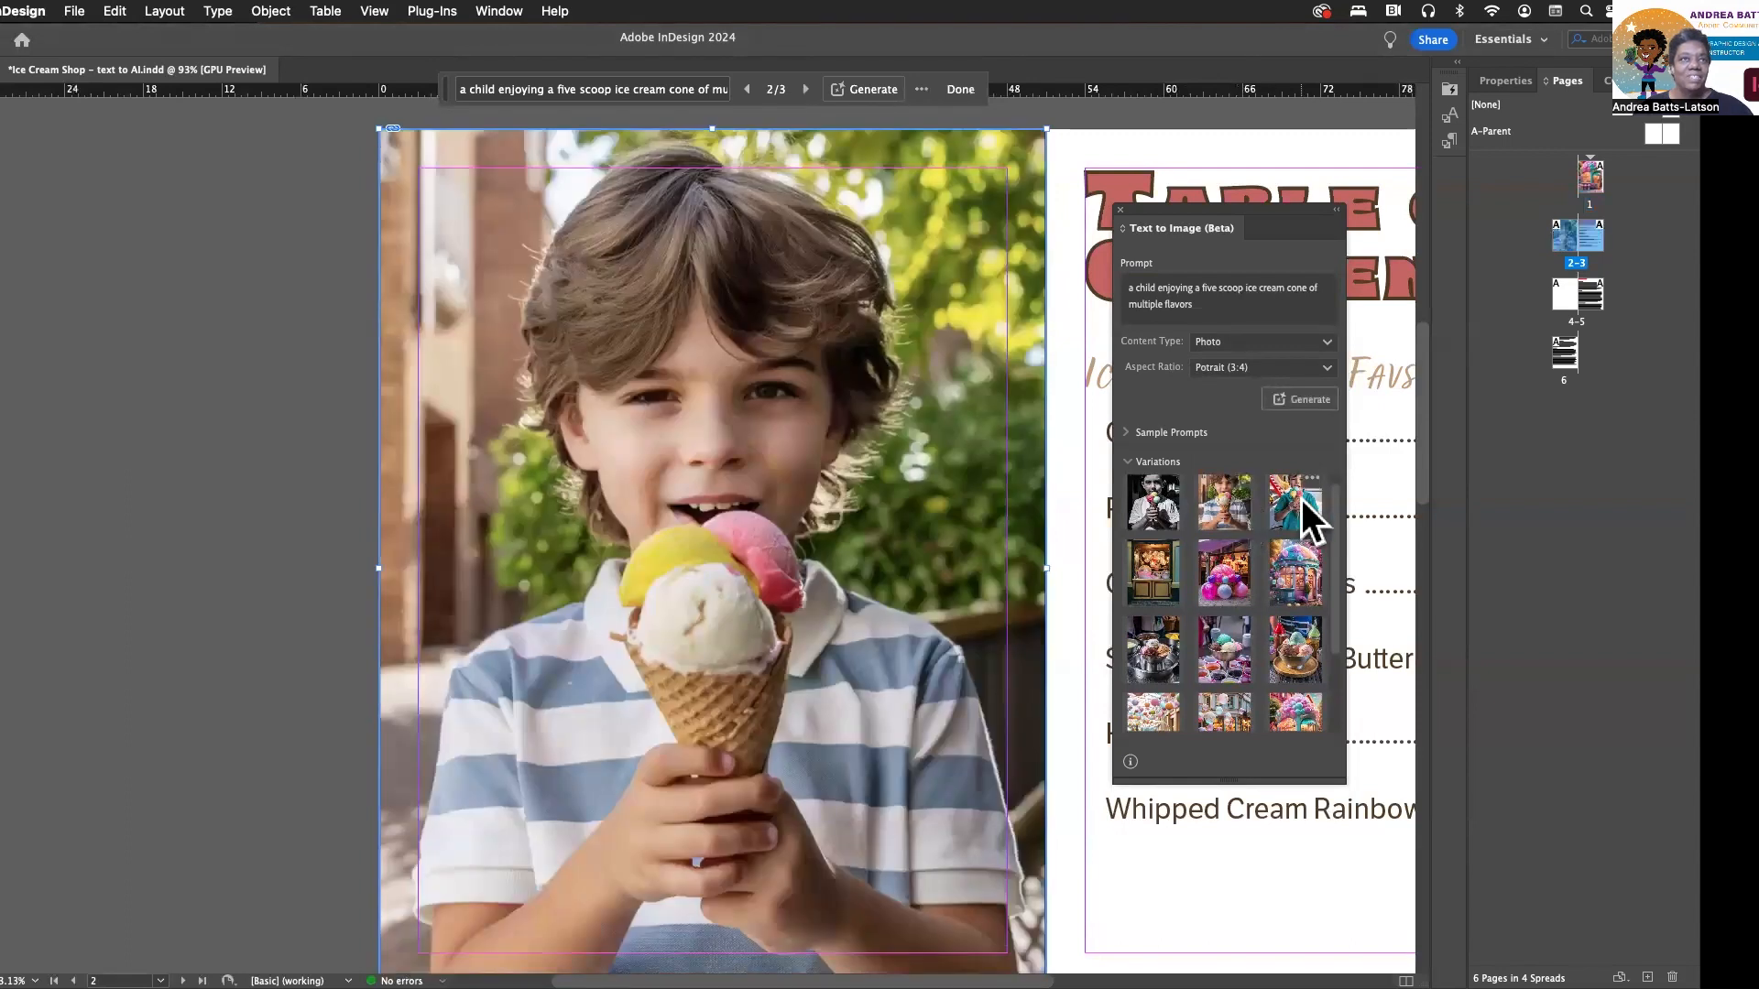
pyautogui.click(1301, 498)
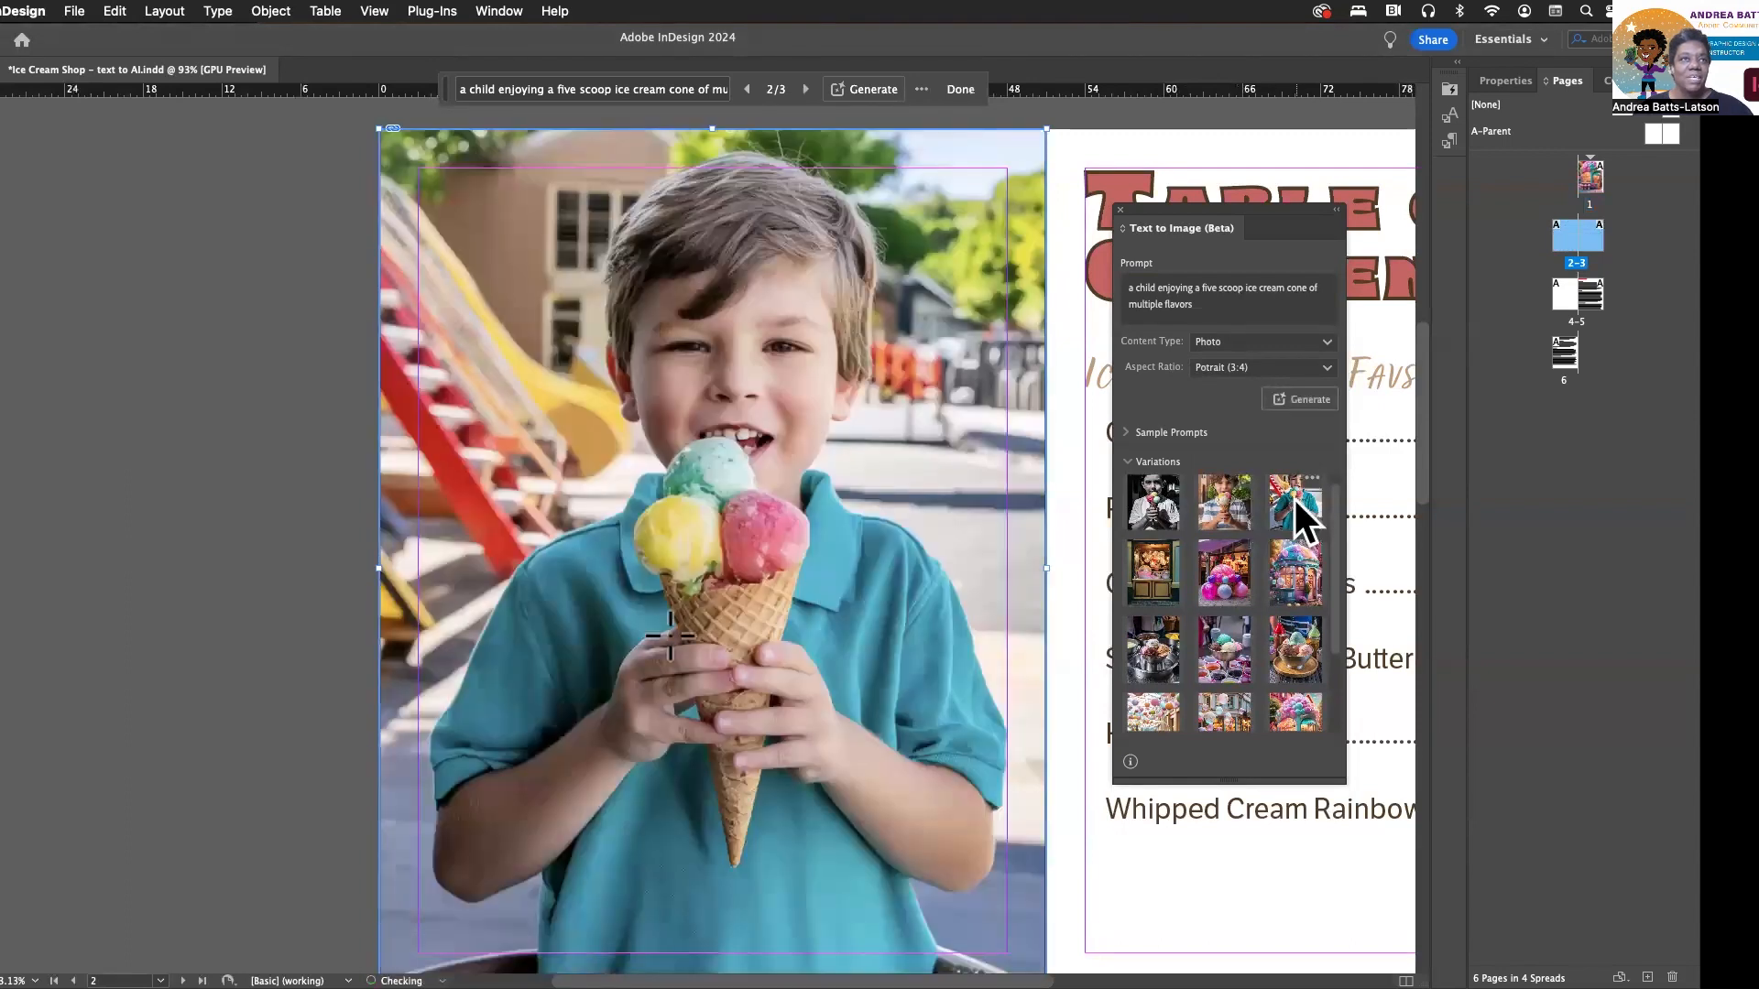
pyautogui.click(1226, 500)
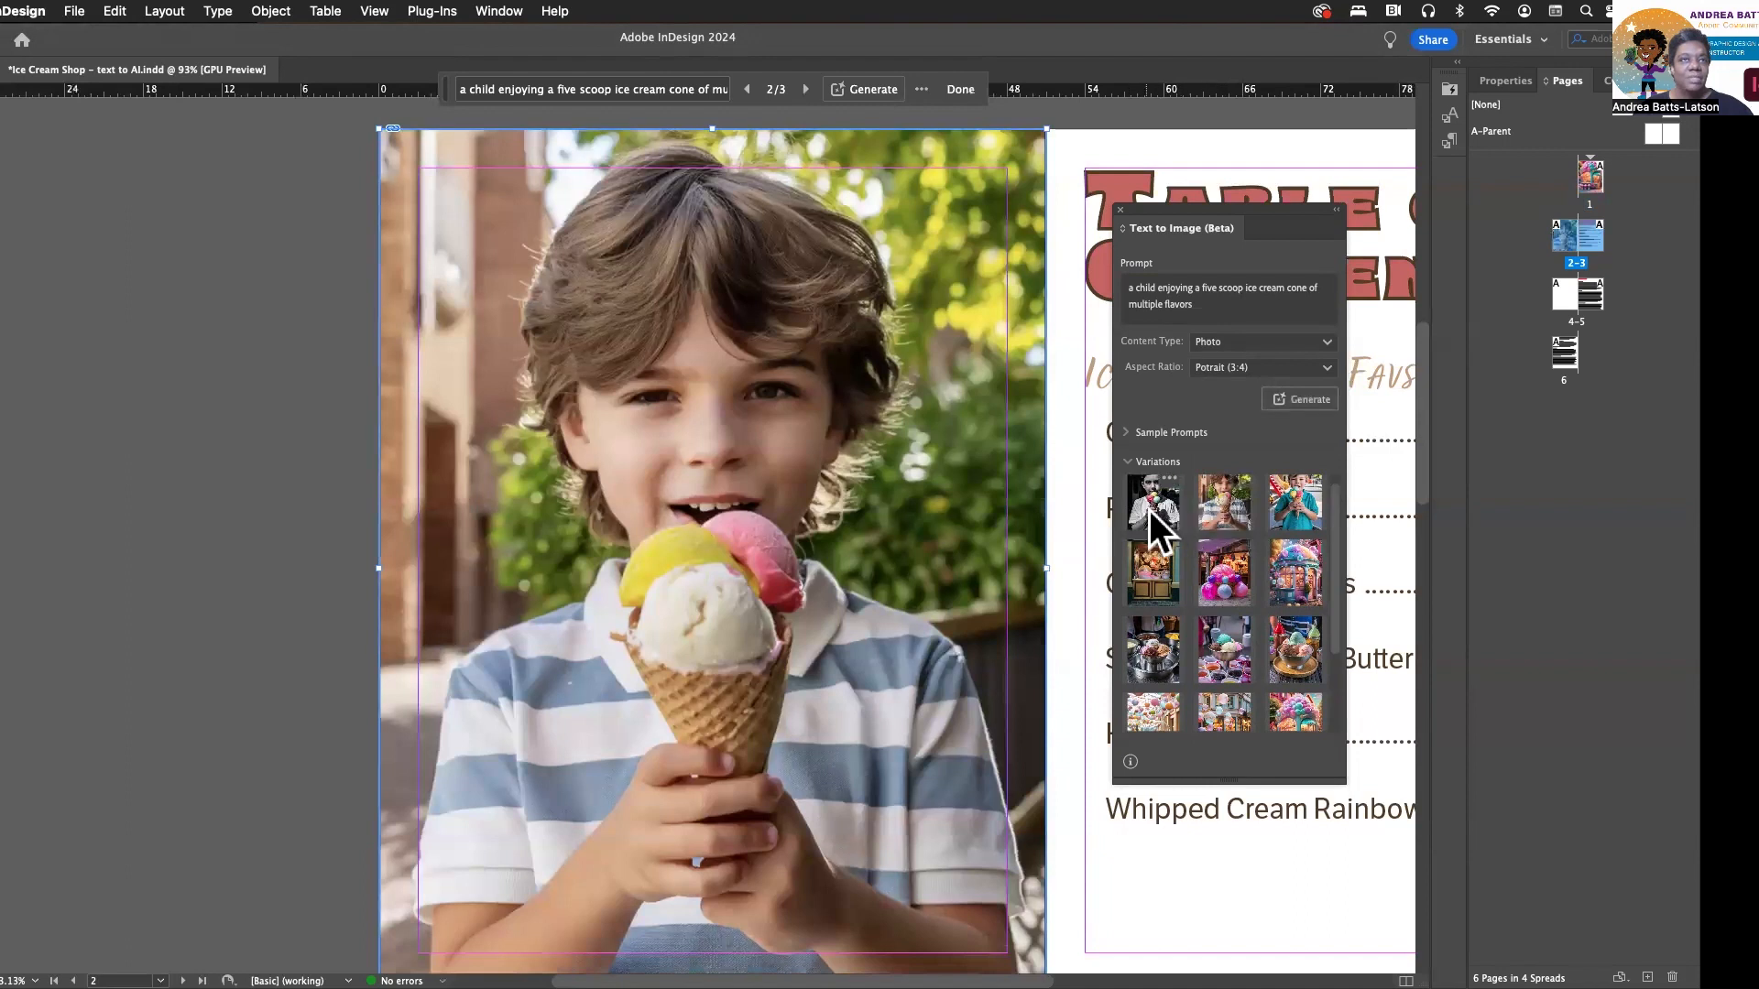
pyautogui.click(1280, 493)
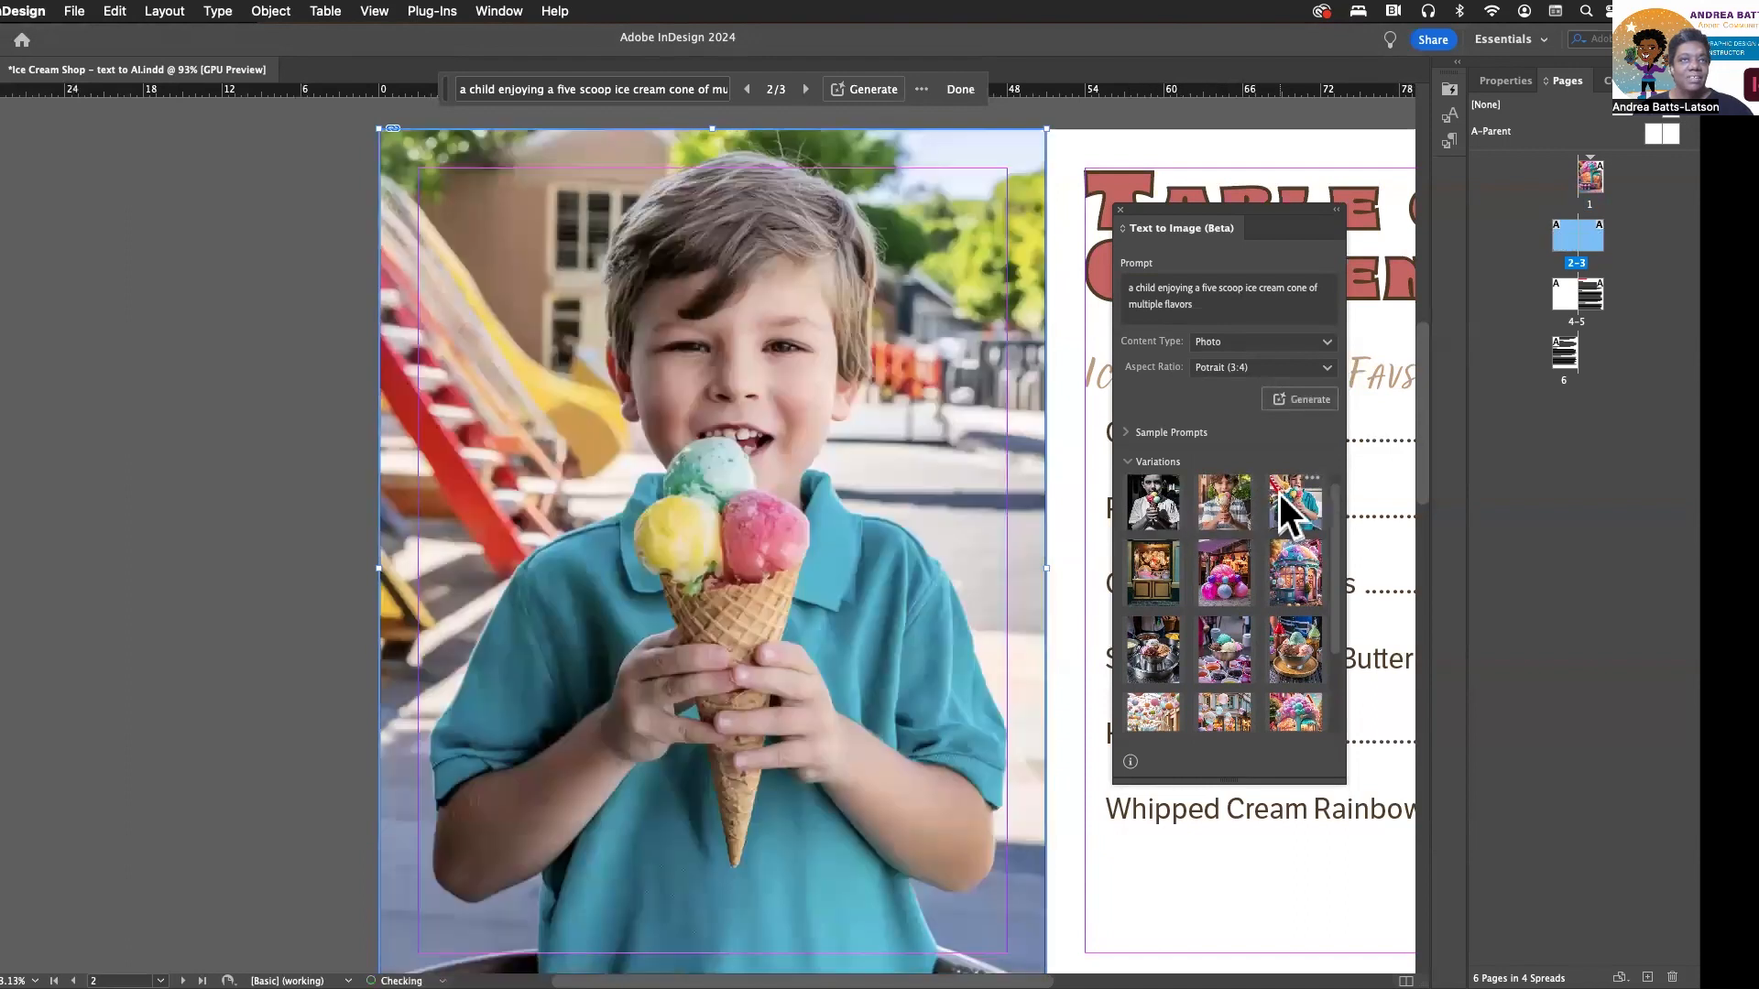
pyautogui.click(1206, 506)
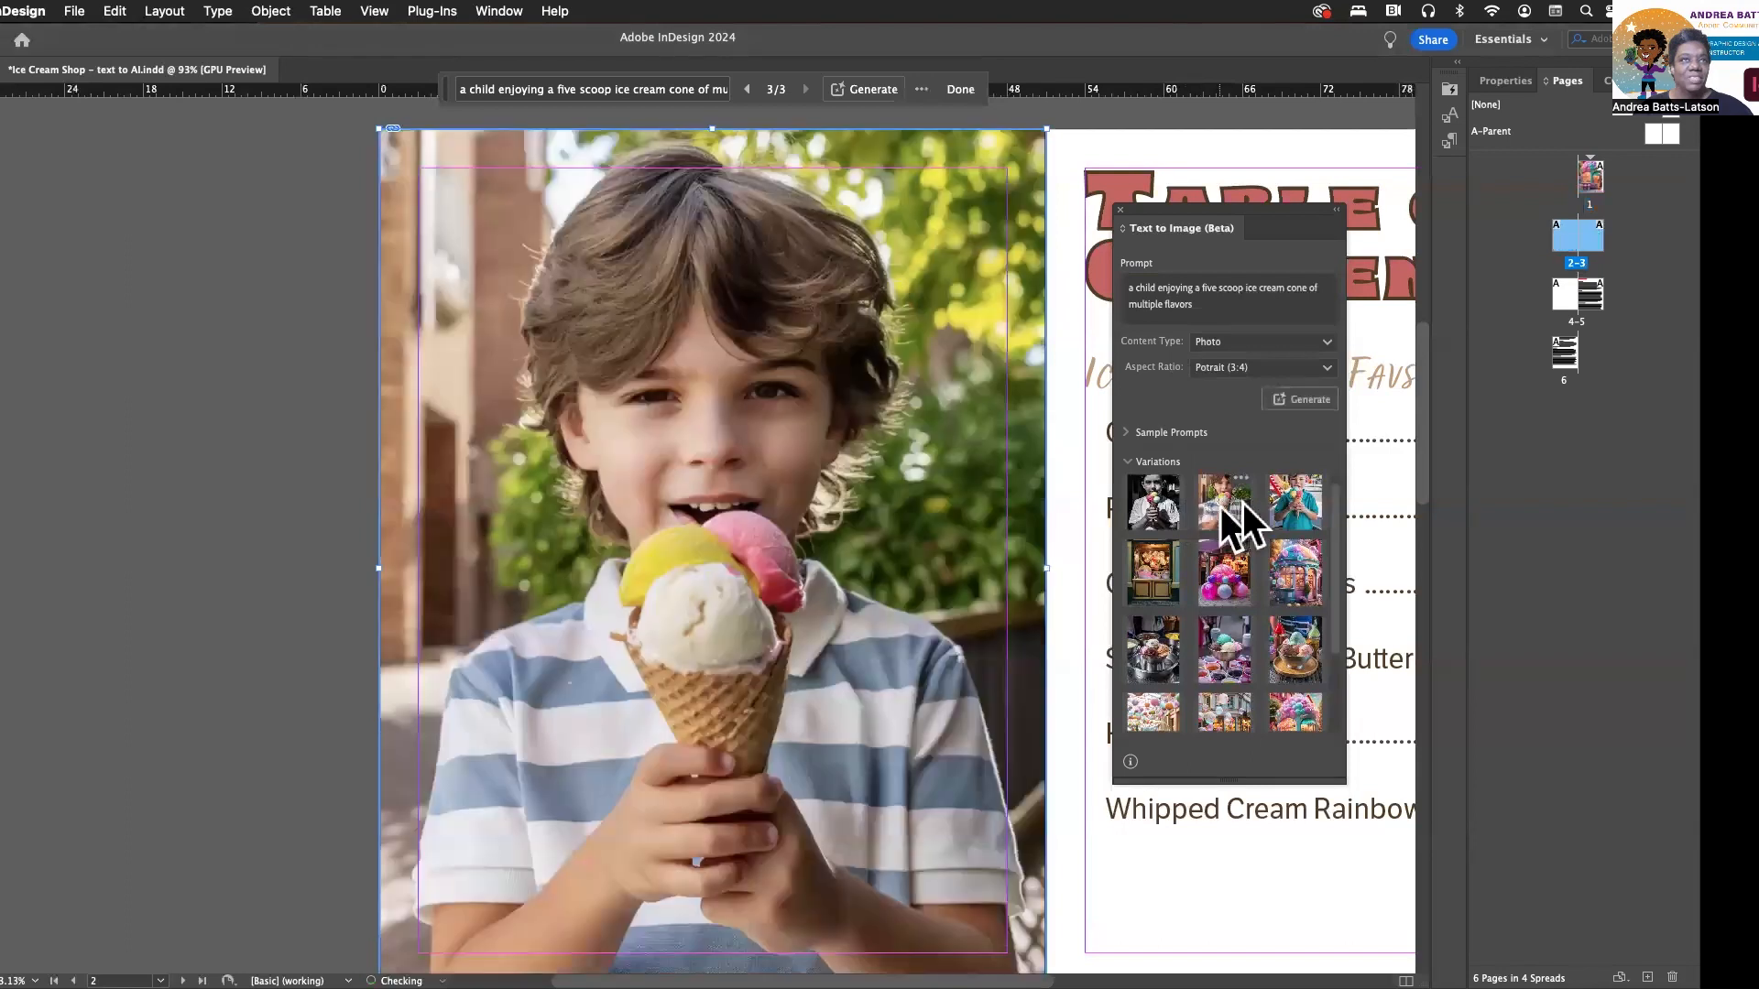
pyautogui.click(1312, 500)
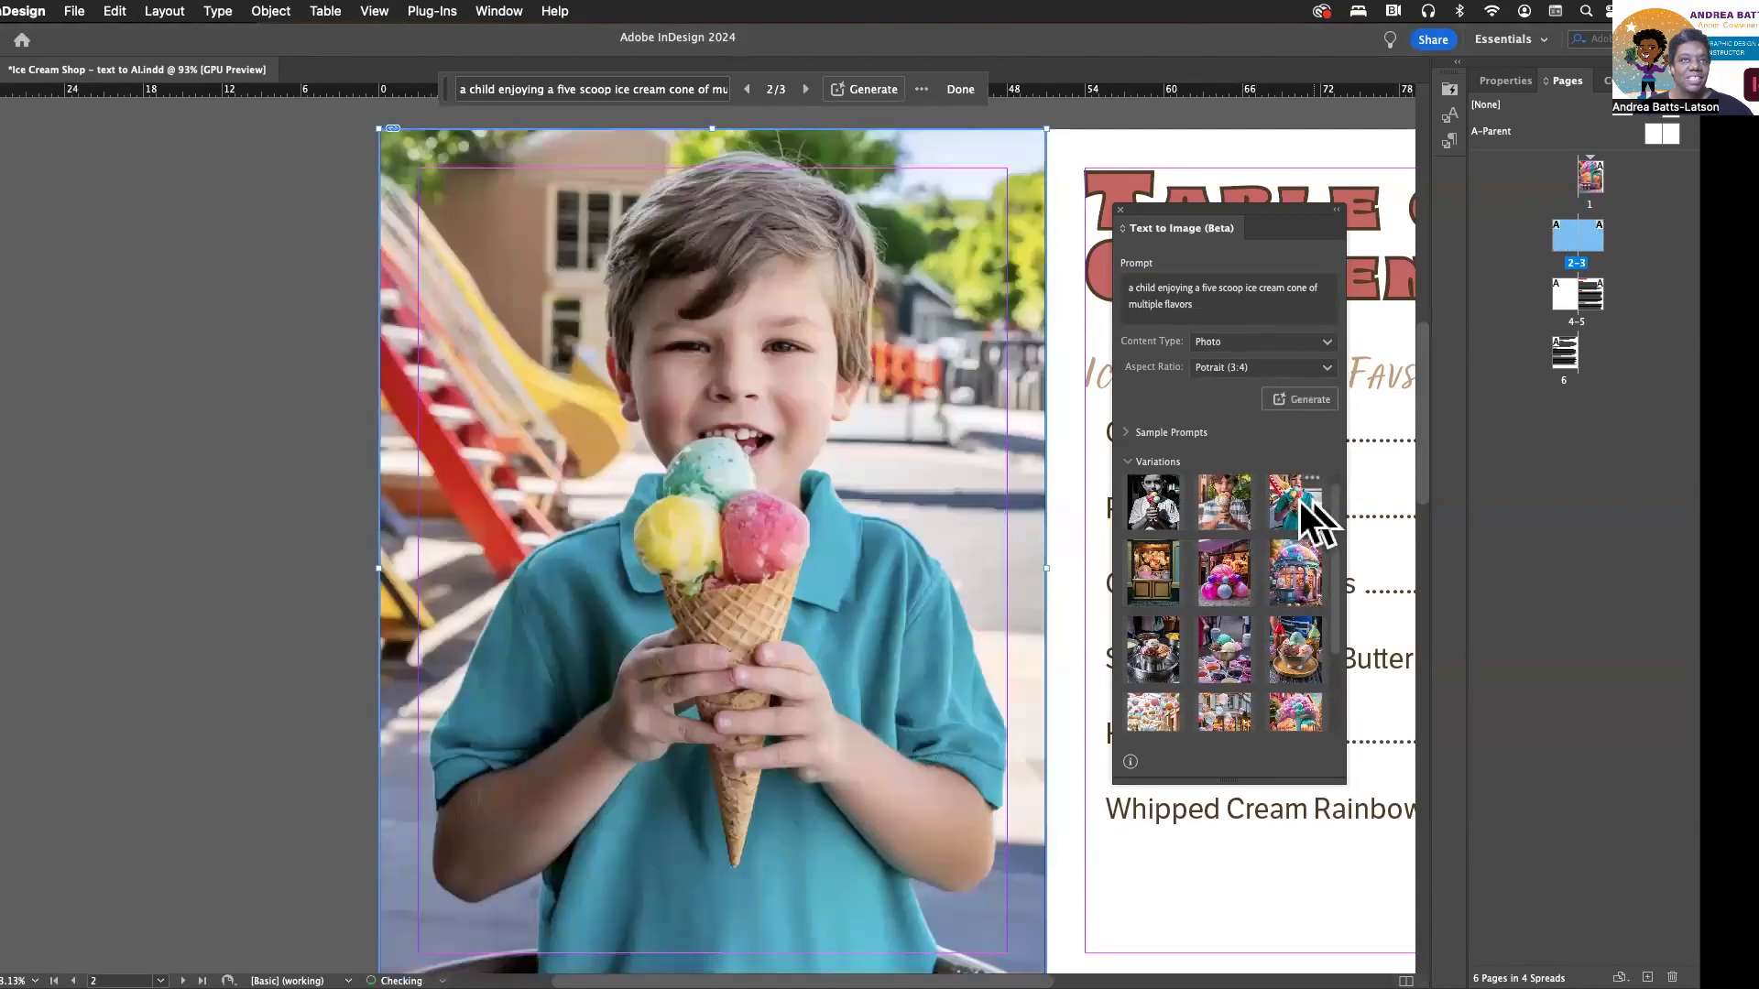
pyautogui.click(1227, 500)
# Draw a full-width frame over the upper part of page 4 and align its upper edge with the page edge.
pyautogui.scroll(4, 747, 552)
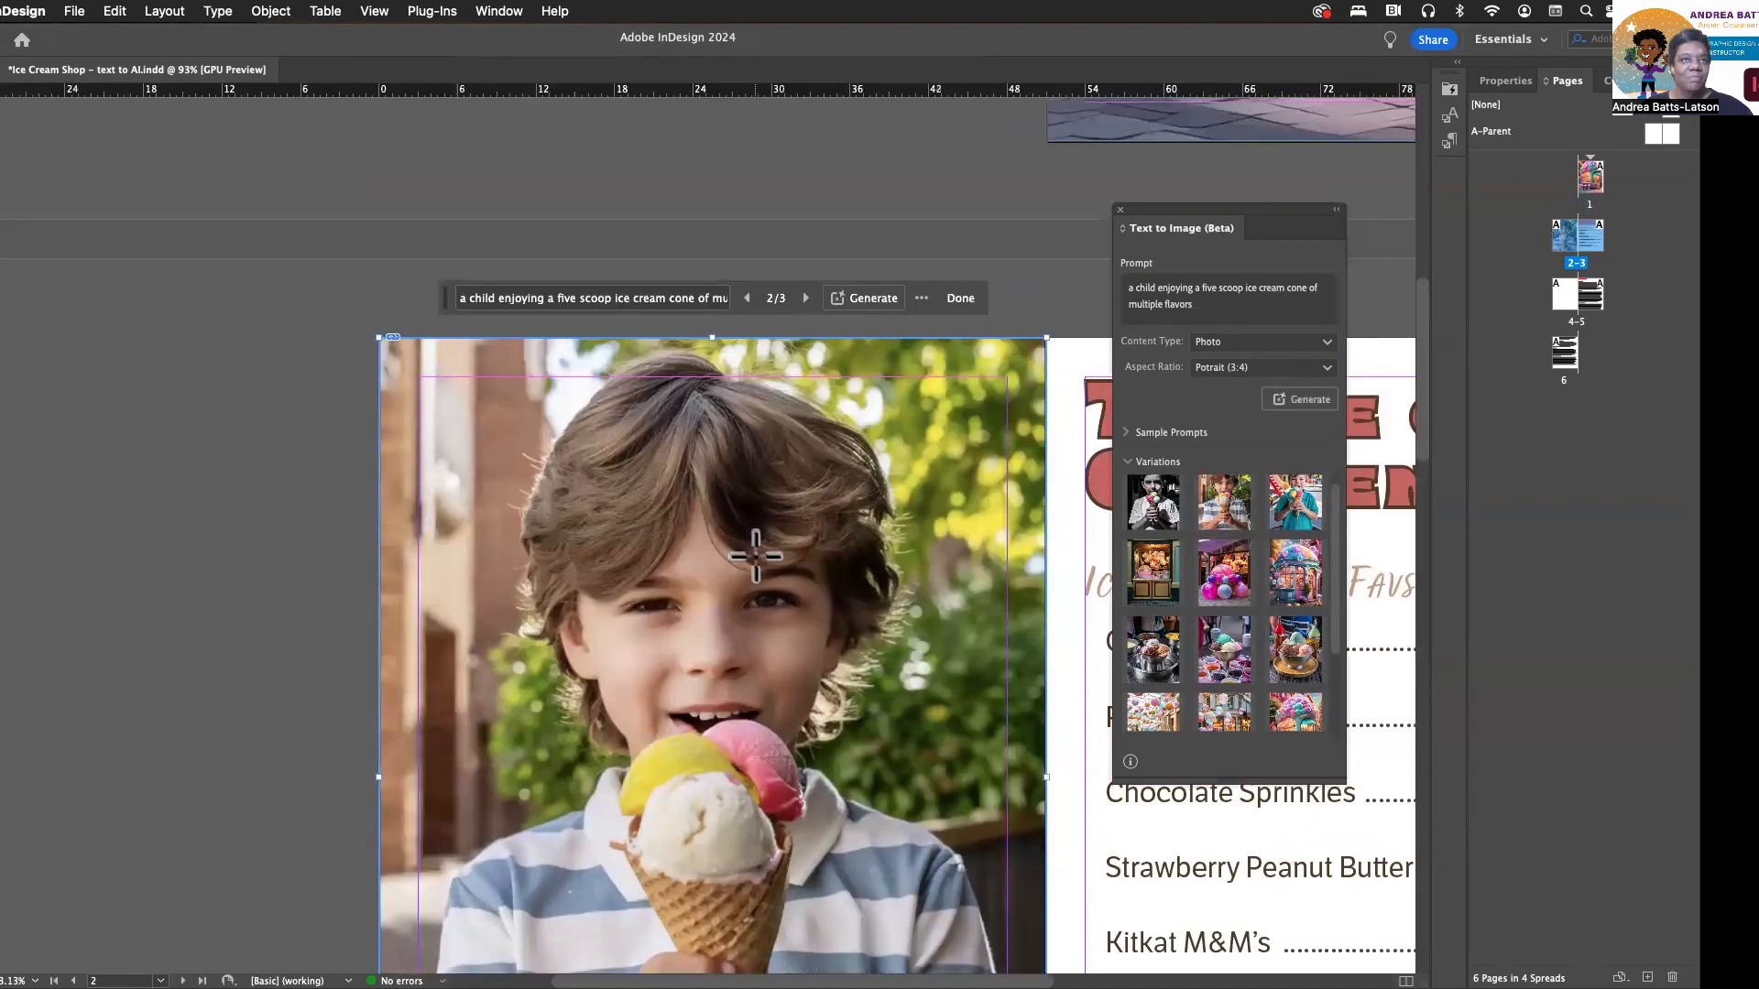
pyautogui.scroll(-12, 756, 555)
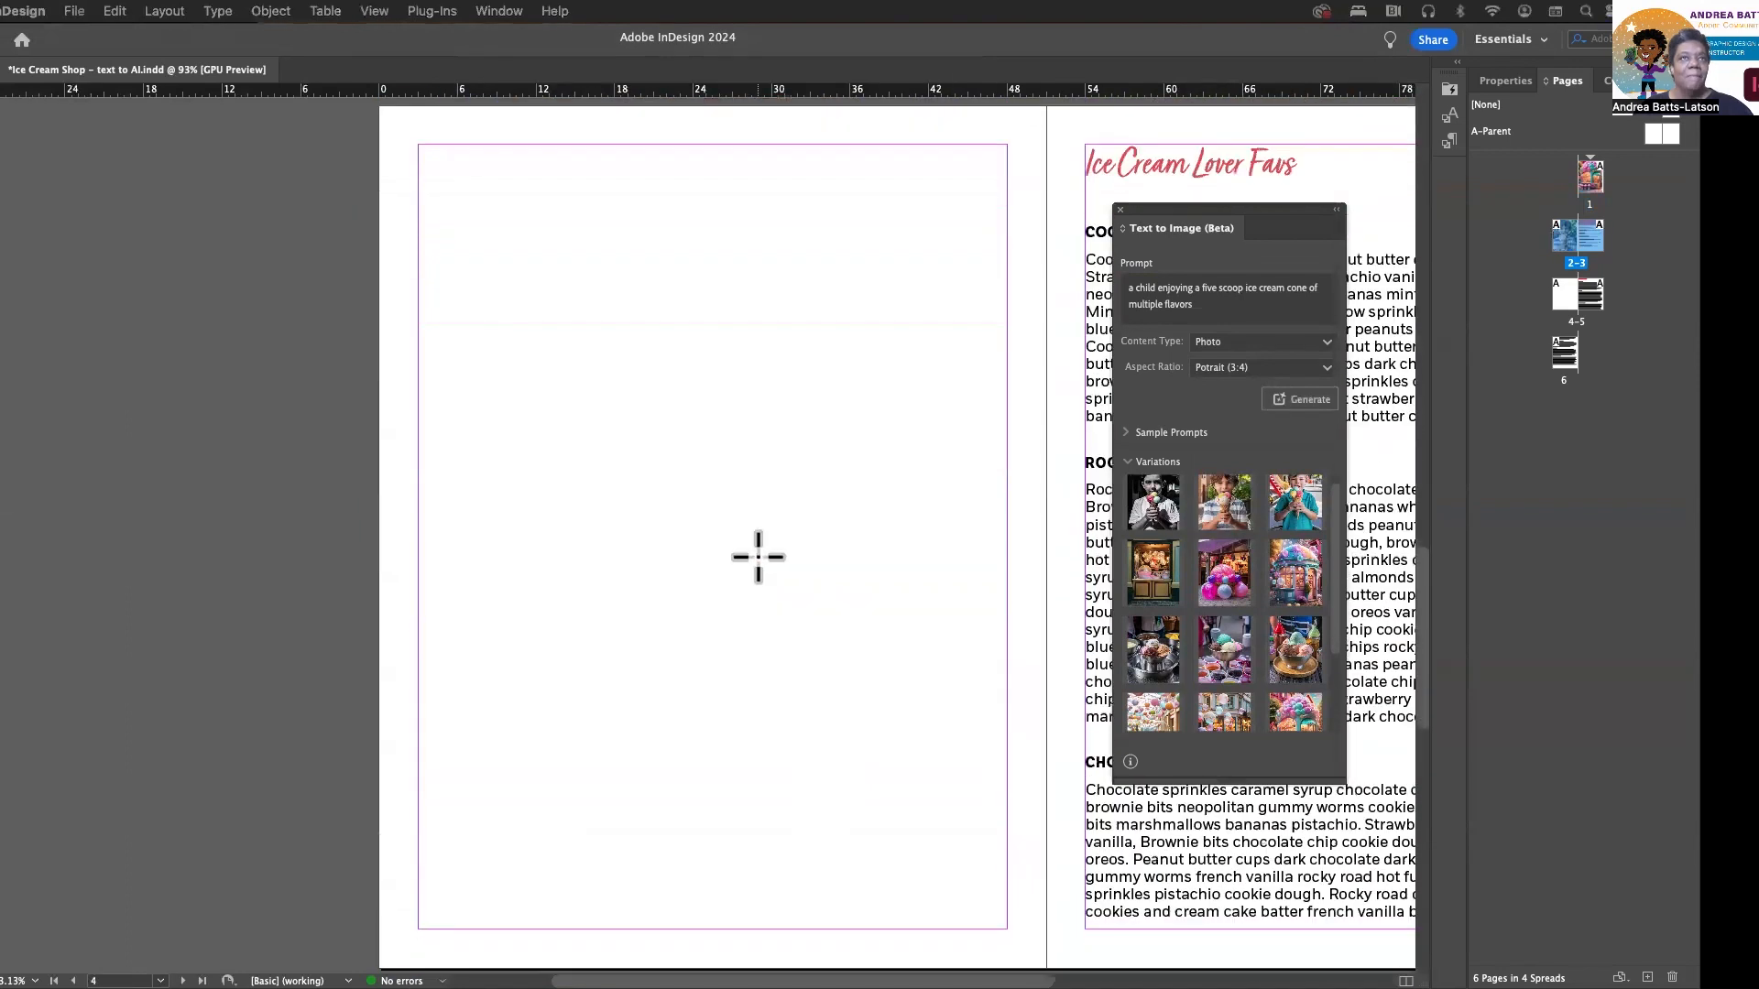
pyautogui.scroll(-1, 757, 554)
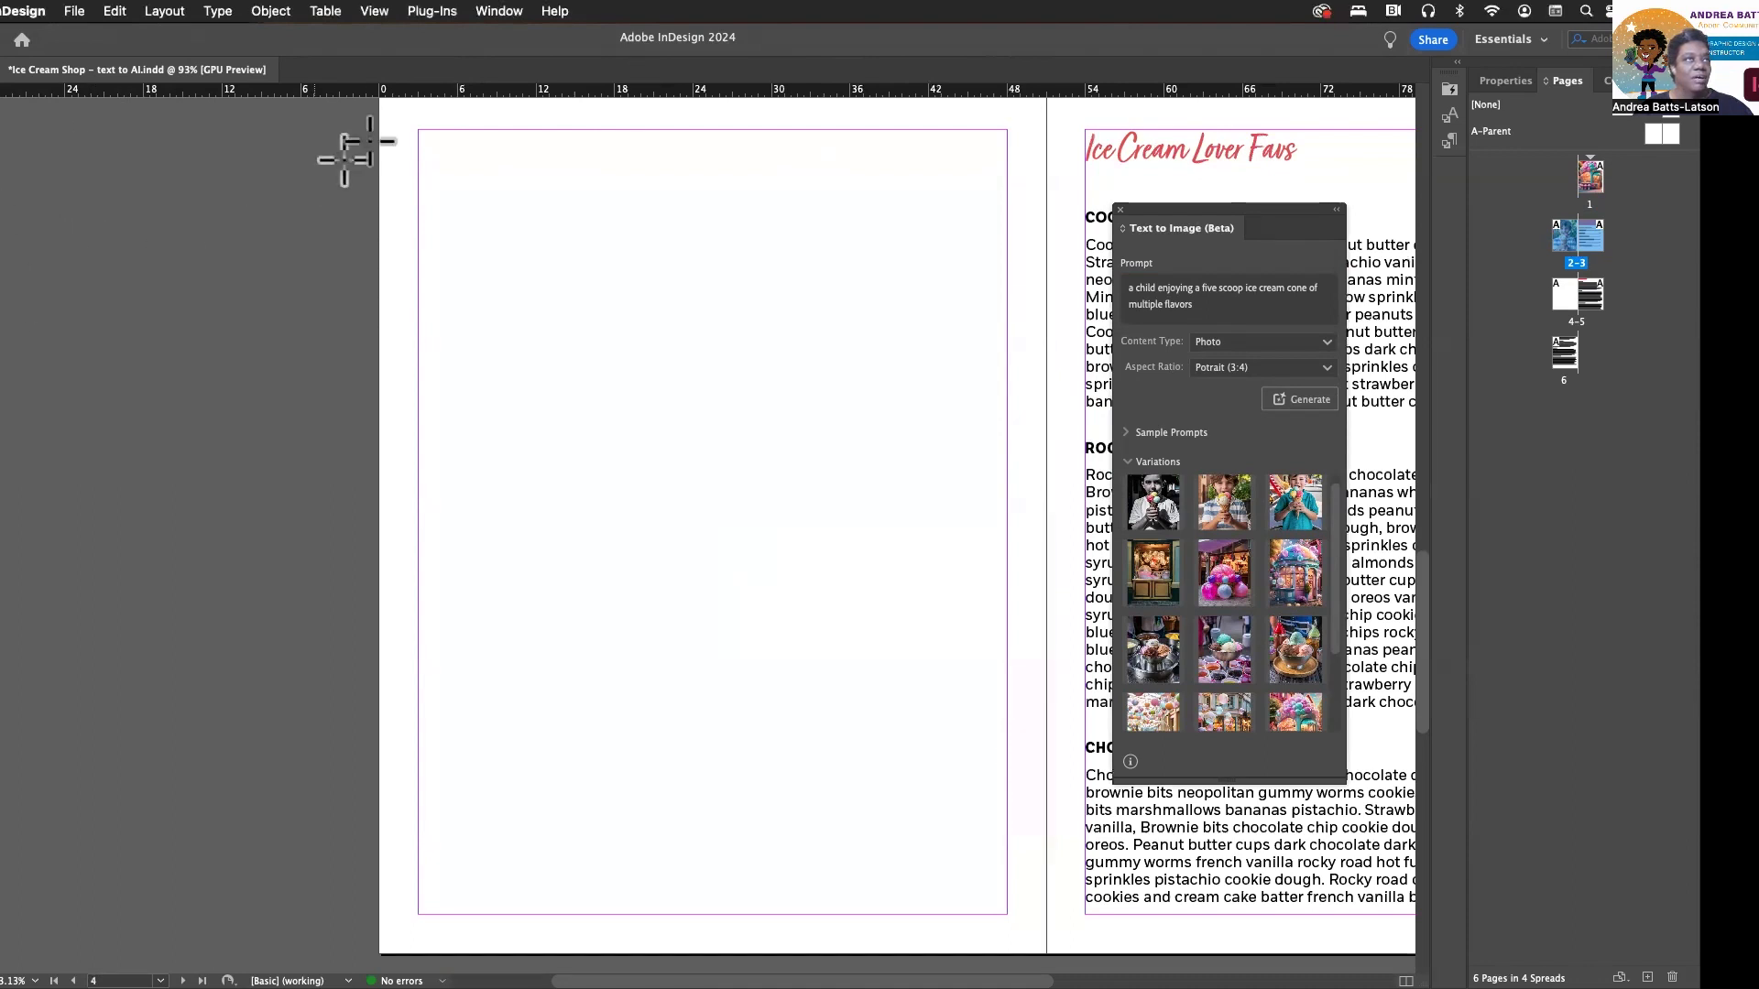
pyautogui.moveTo(380, 96); pyautogui.dragTo(1047, 648)
pyautogui.scroll(2, 768, 520)
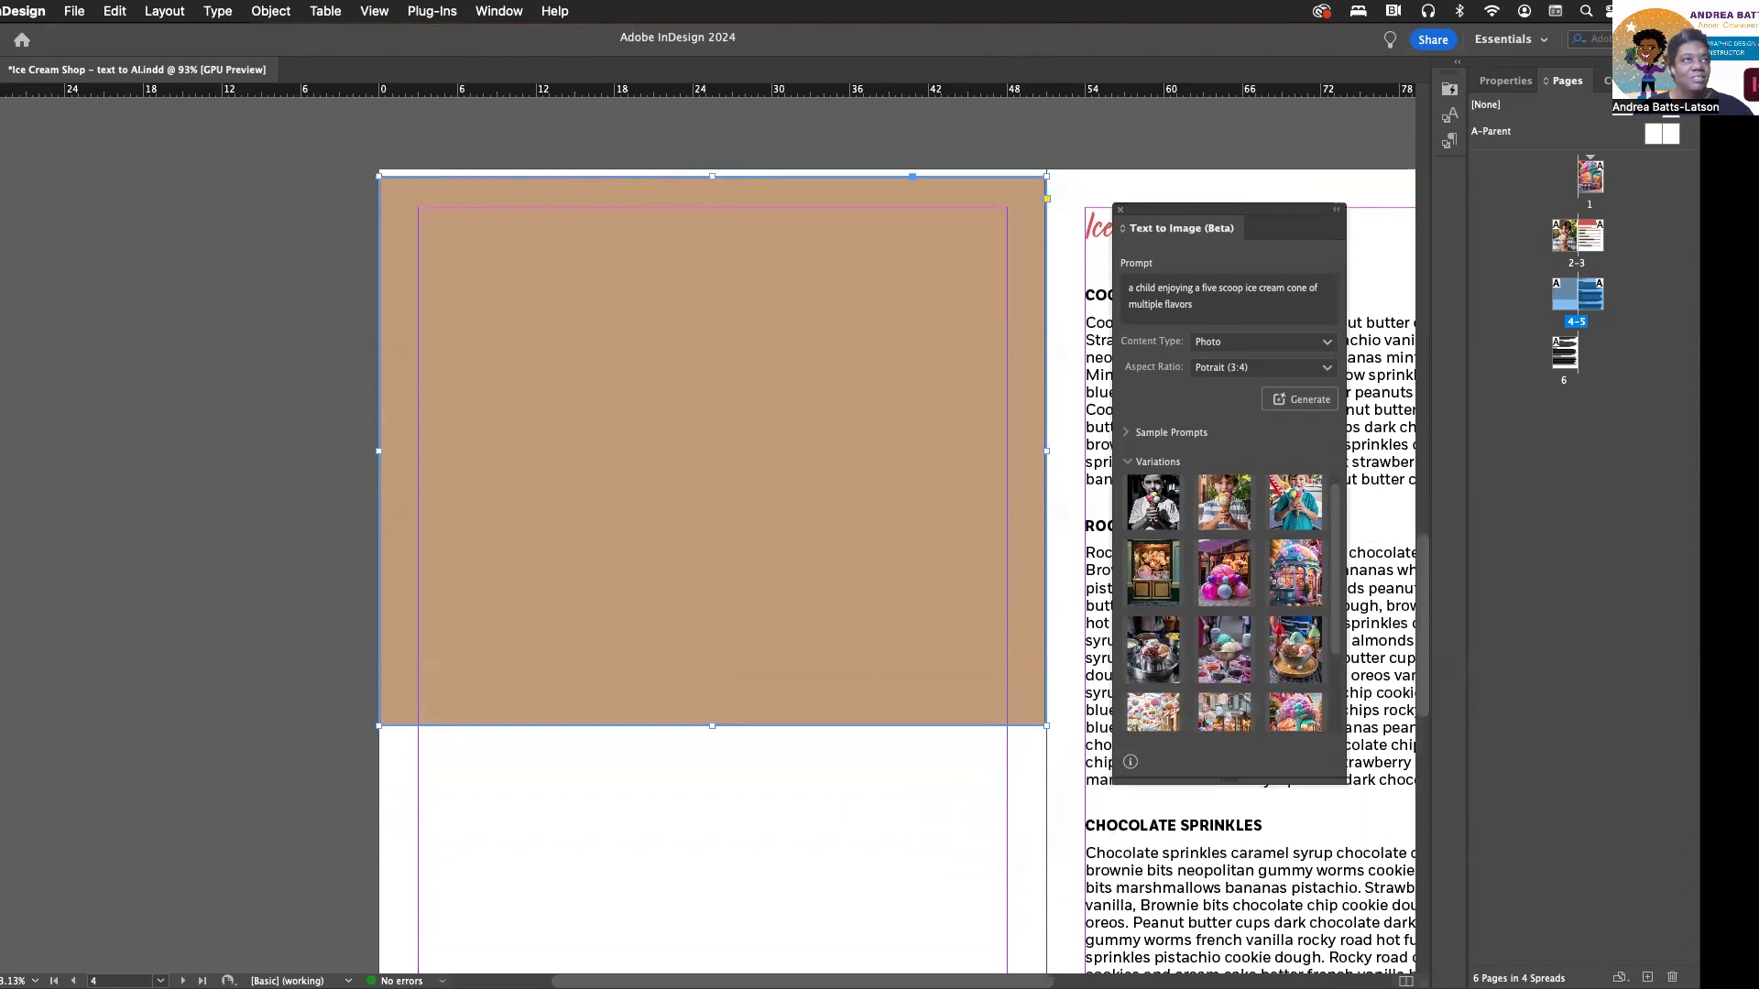
pyautogui.moveTo(712, 176); pyautogui.dragTo(712, 170)
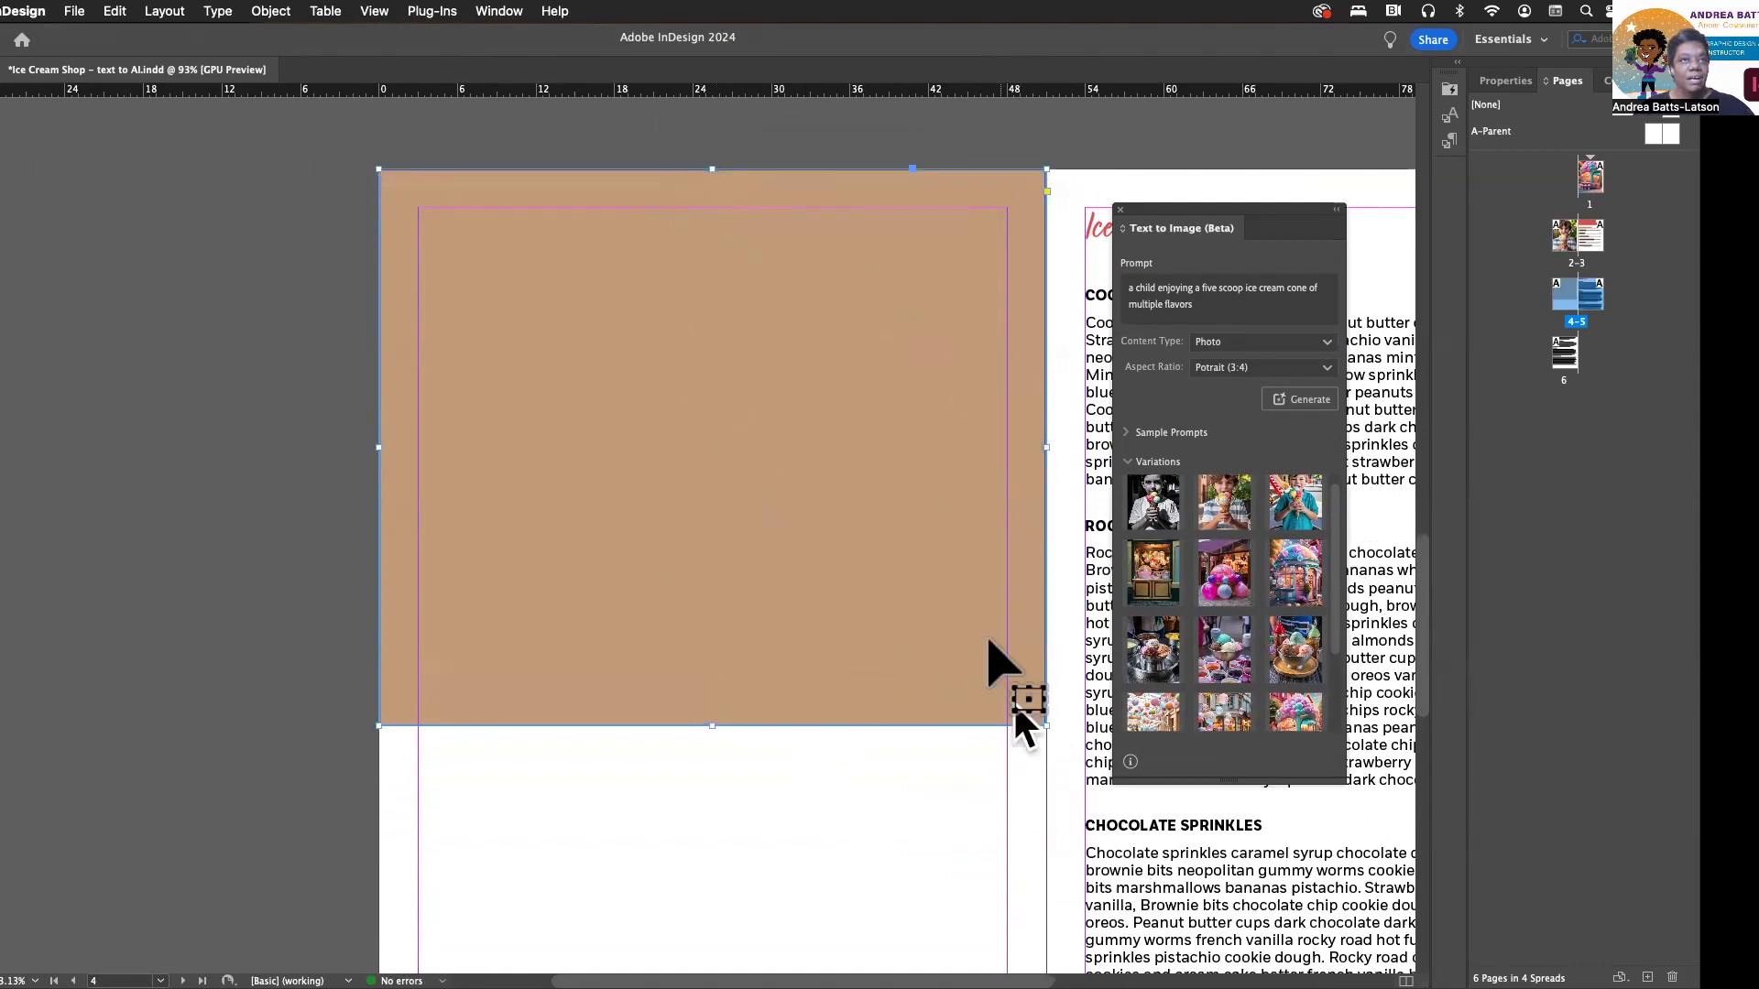
# Fill the page 4 frame with the existing pink balloon variation.
pyautogui.scroll(-4, 1017, 710)
pyautogui.moveTo(1294, 502)
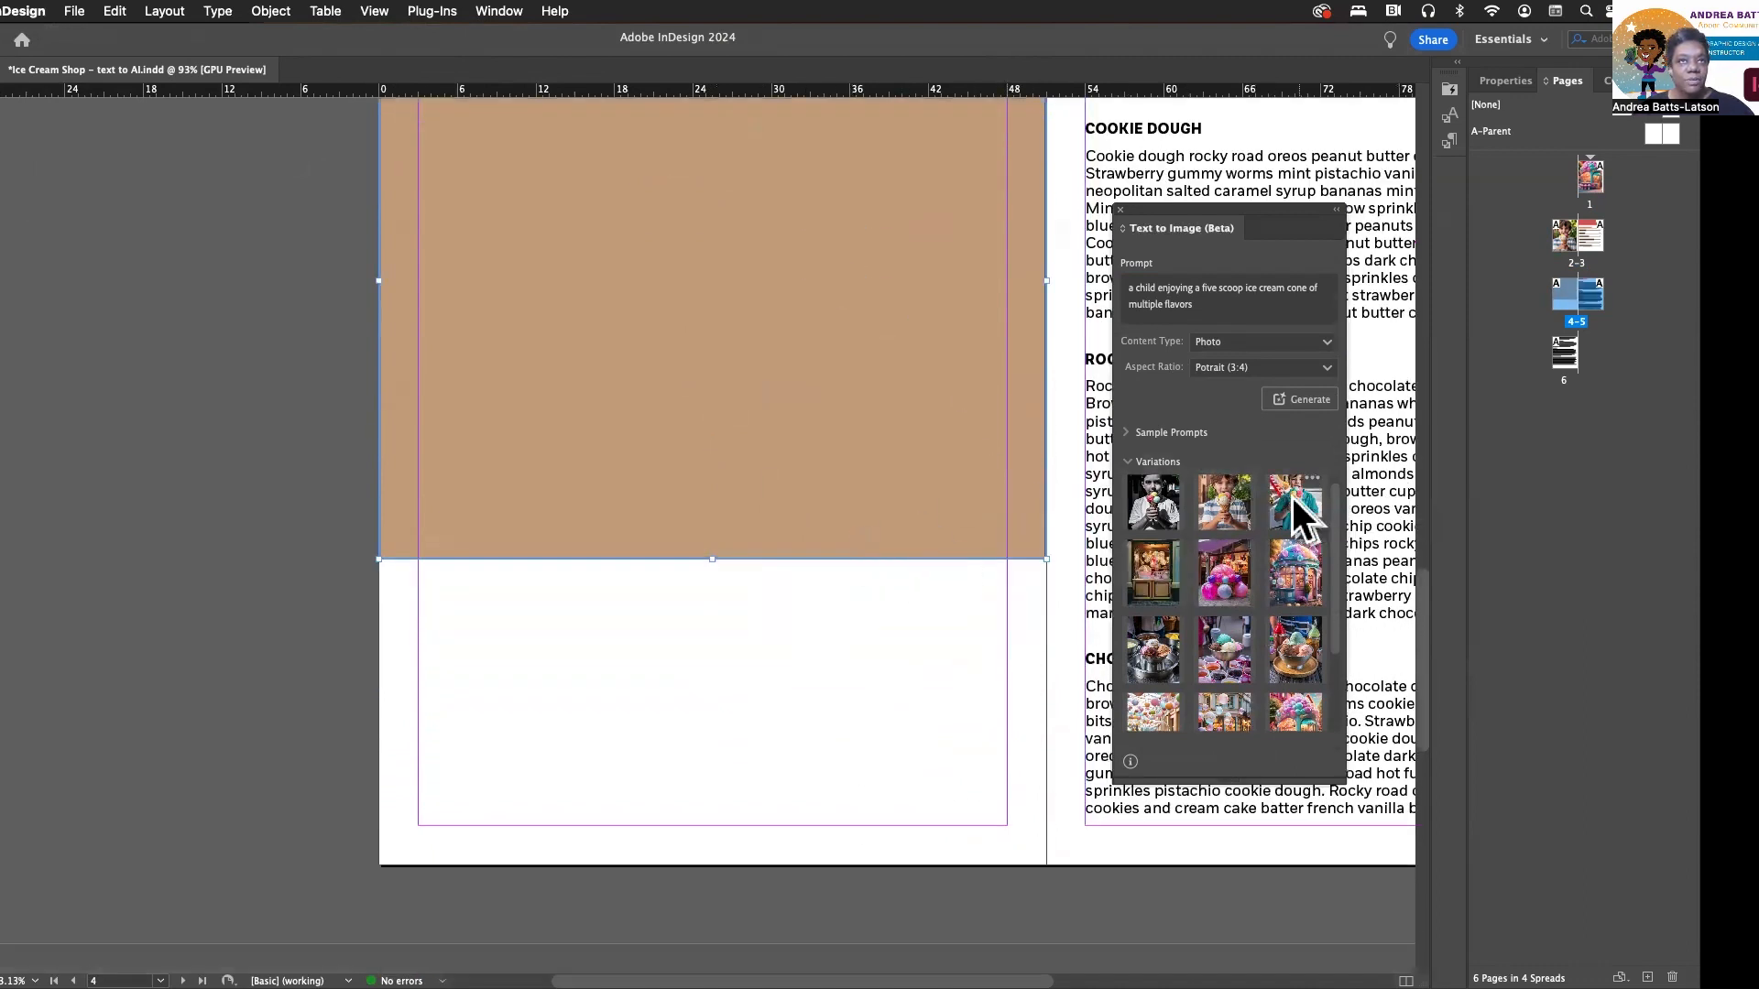
pyautogui.click(1228, 577)
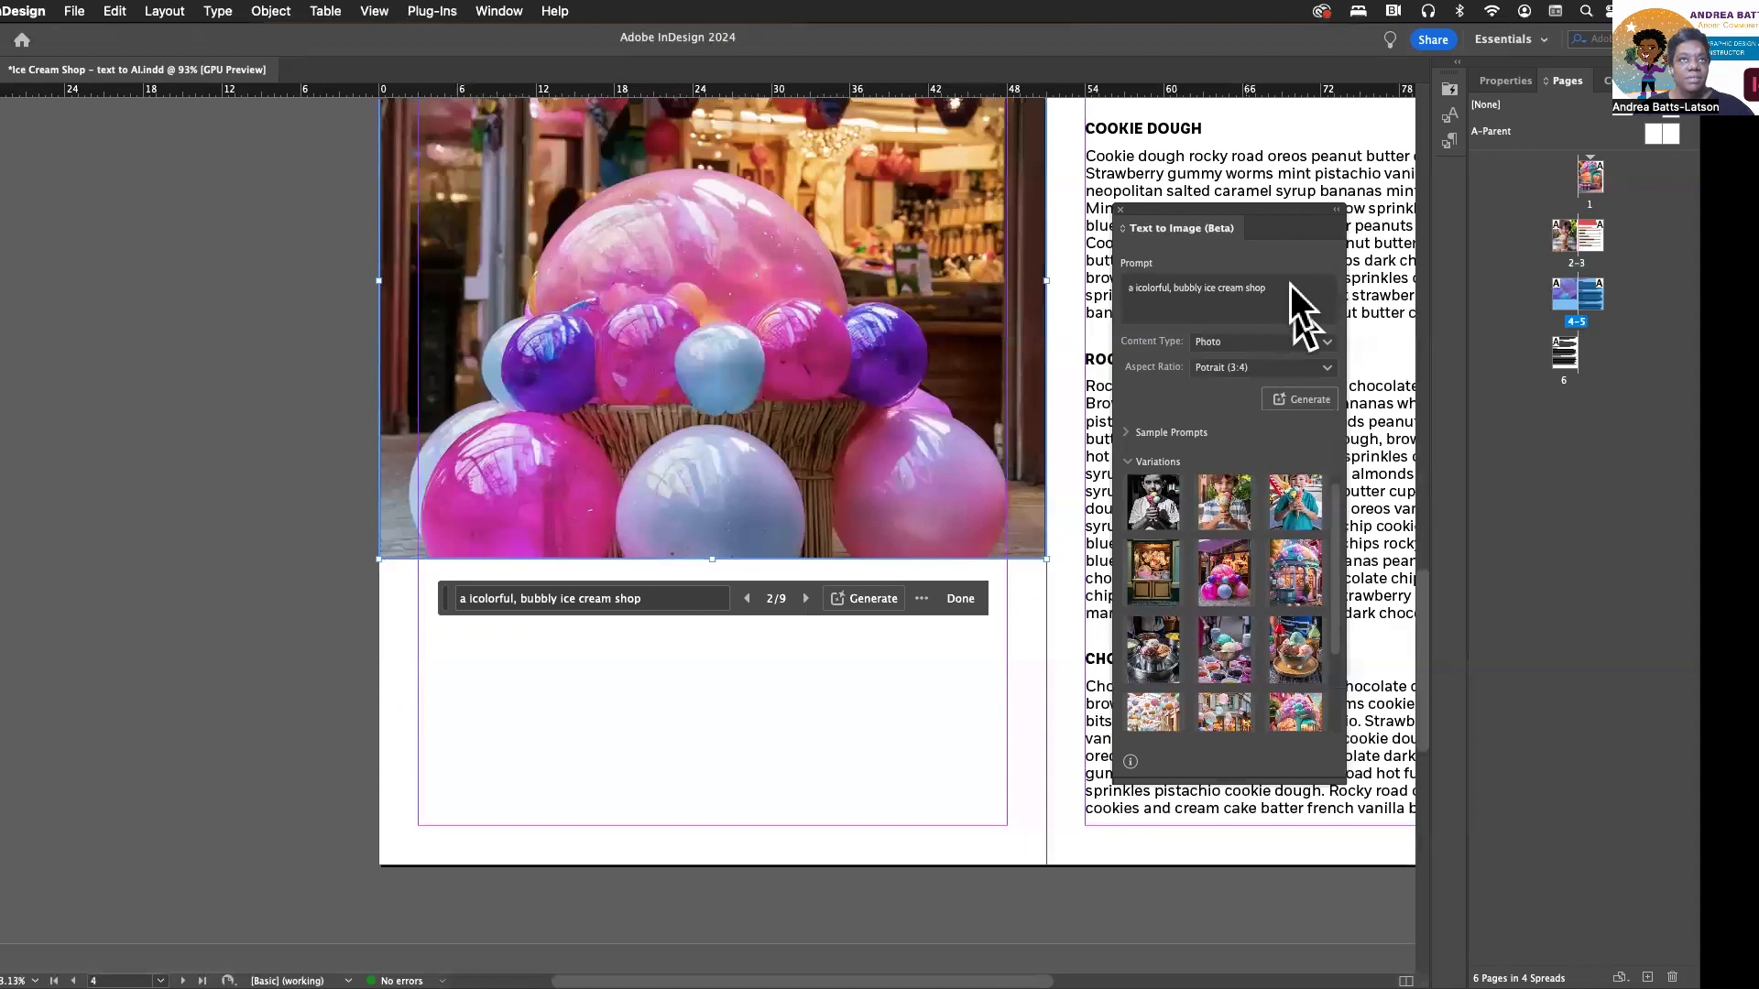
# Replace the image prompt with "a huge bowl filled with an ice cream sundae" and set the content type to Art.
pyautogui.moveTo(1264, 275); pyautogui.dragTo(958, 295)
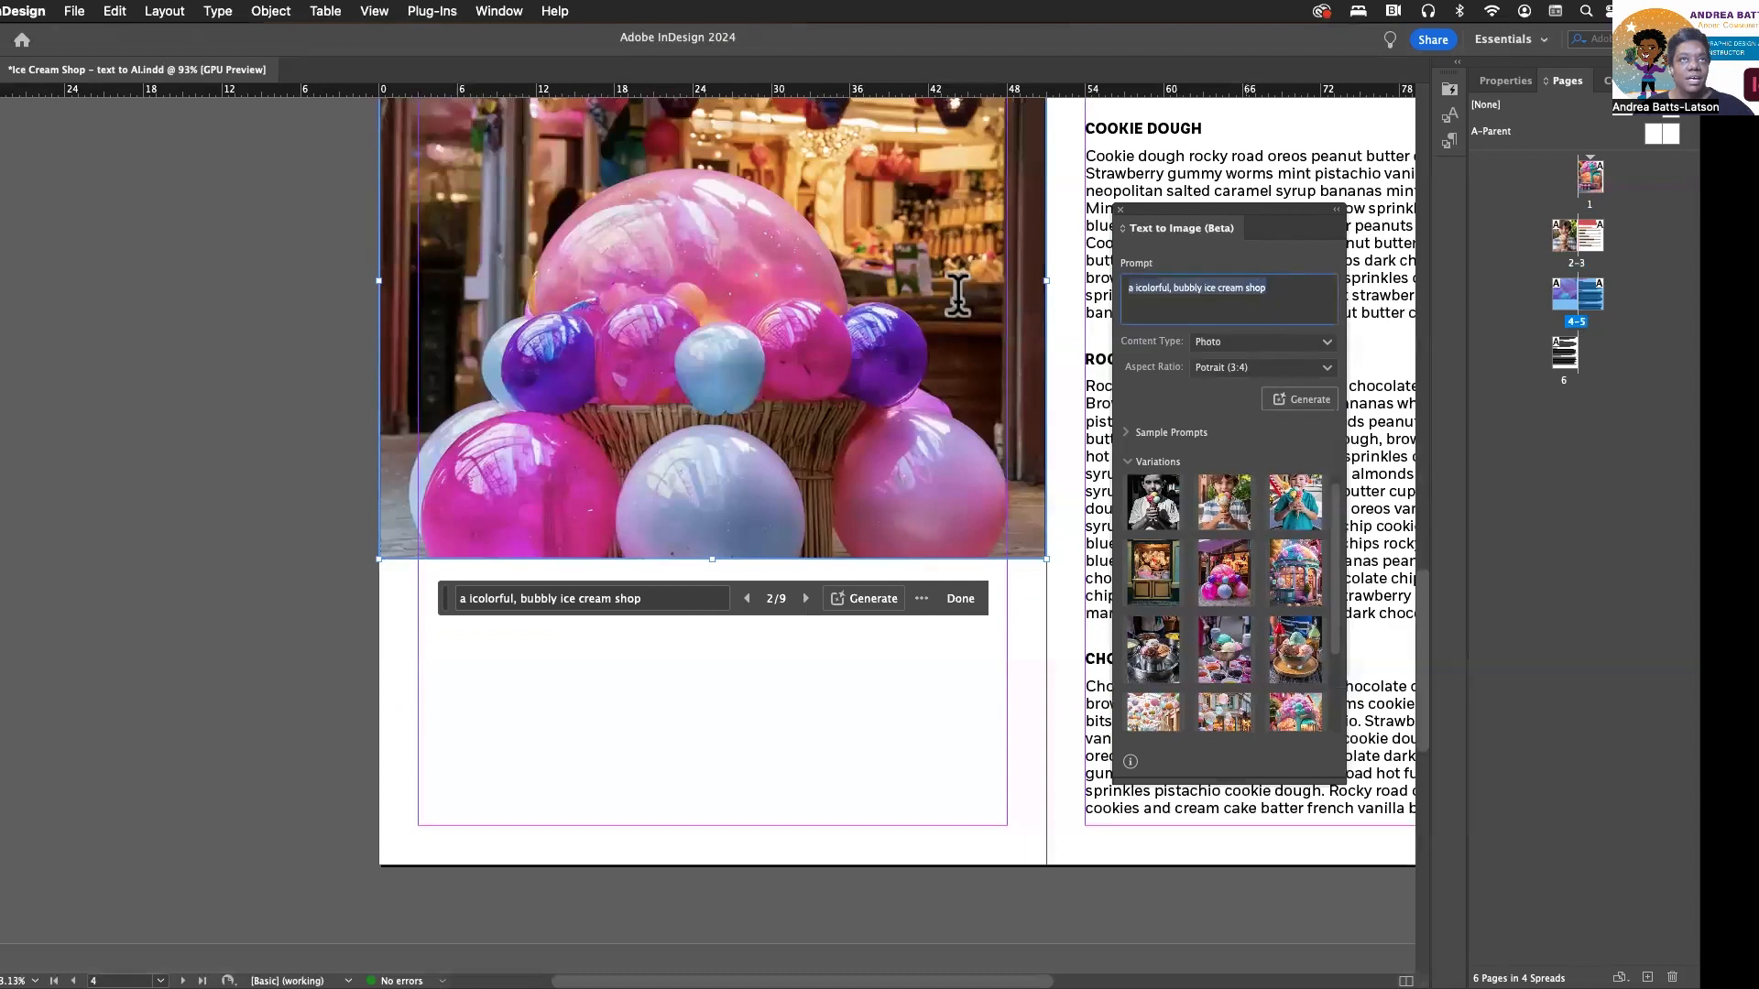
pyautogui.write('an')
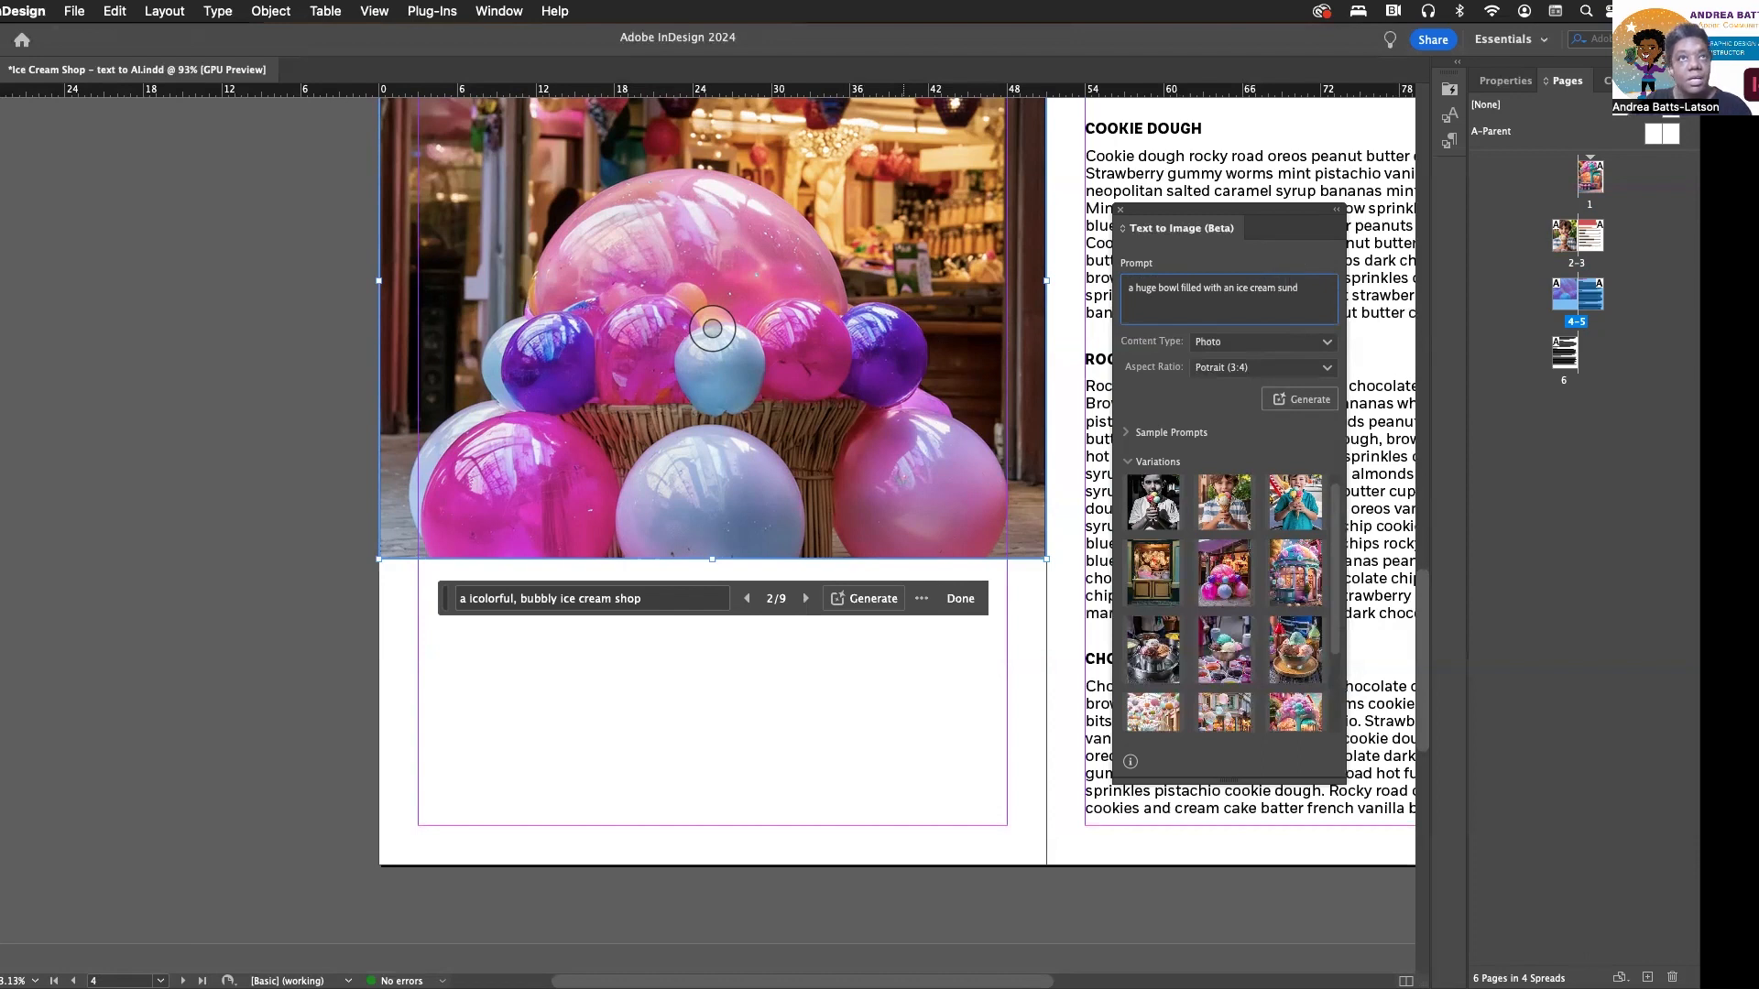
pyautogui.press('Return')
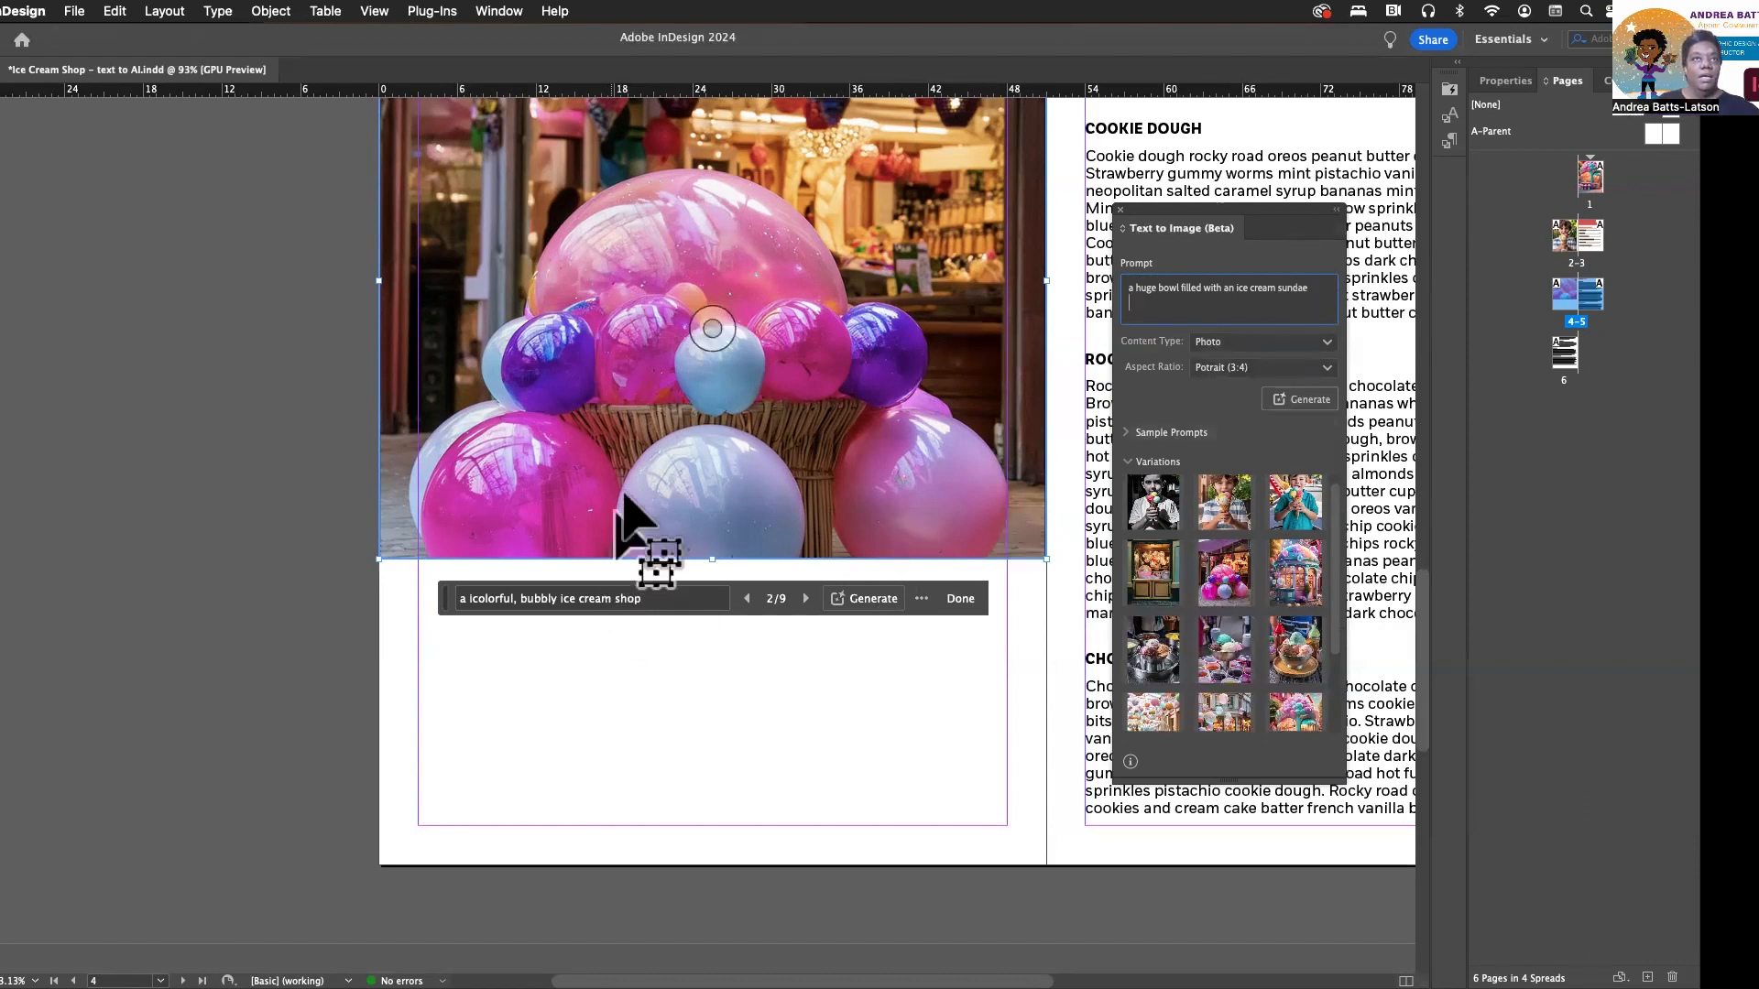
pyautogui.press('BackSpace')
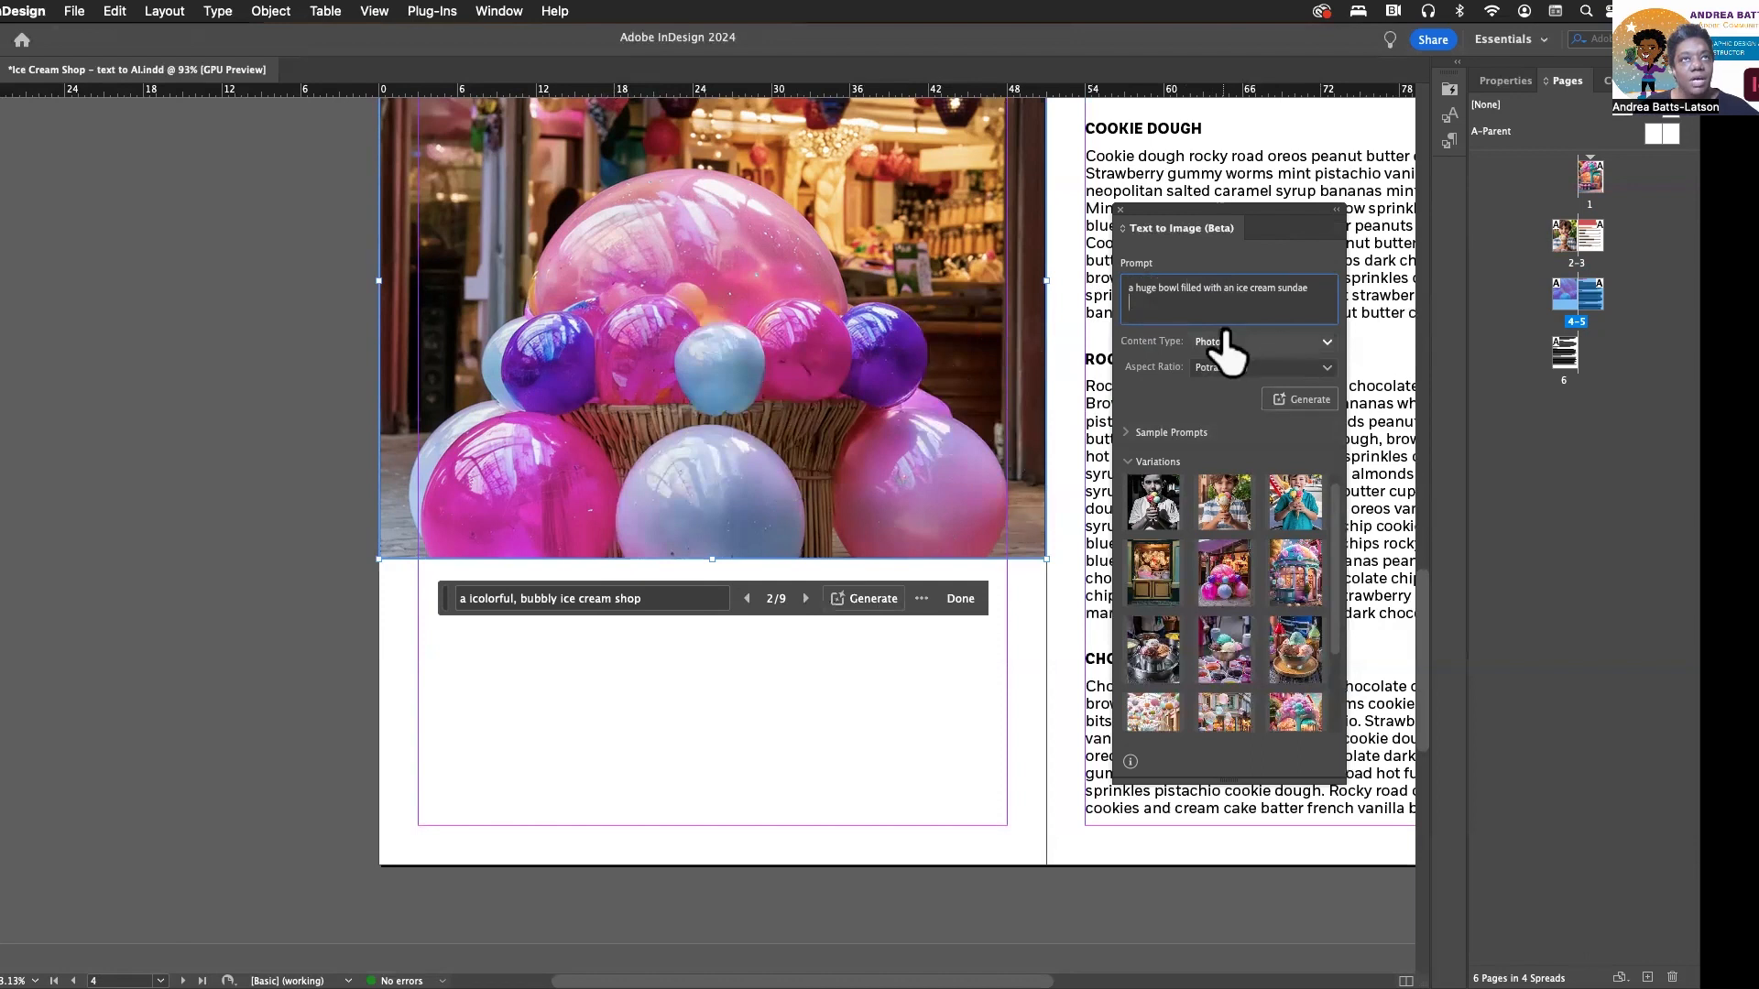
pyautogui.click(1324, 343)
pyautogui.click(1248, 400)
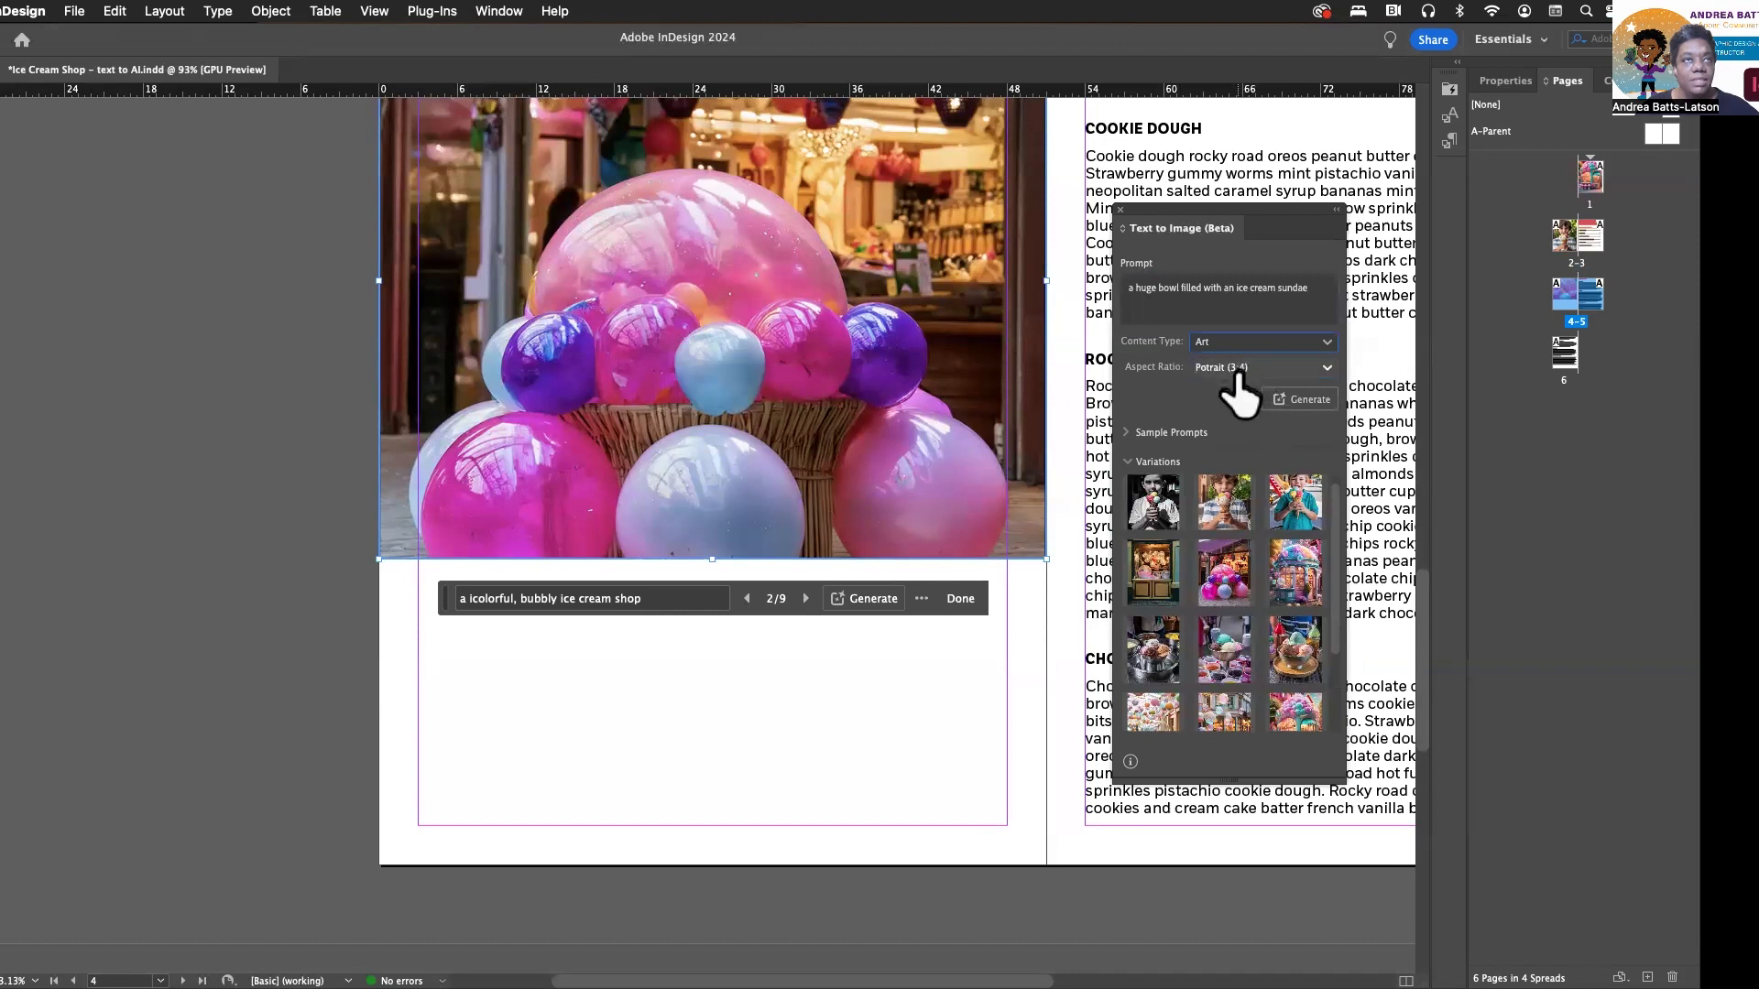
# Extend the frame to the lower edge of page 4 and fill it with the first newly generated sundae variation.
pyautogui.moveTo(714, 560); pyautogui.dragTo(767, 866)
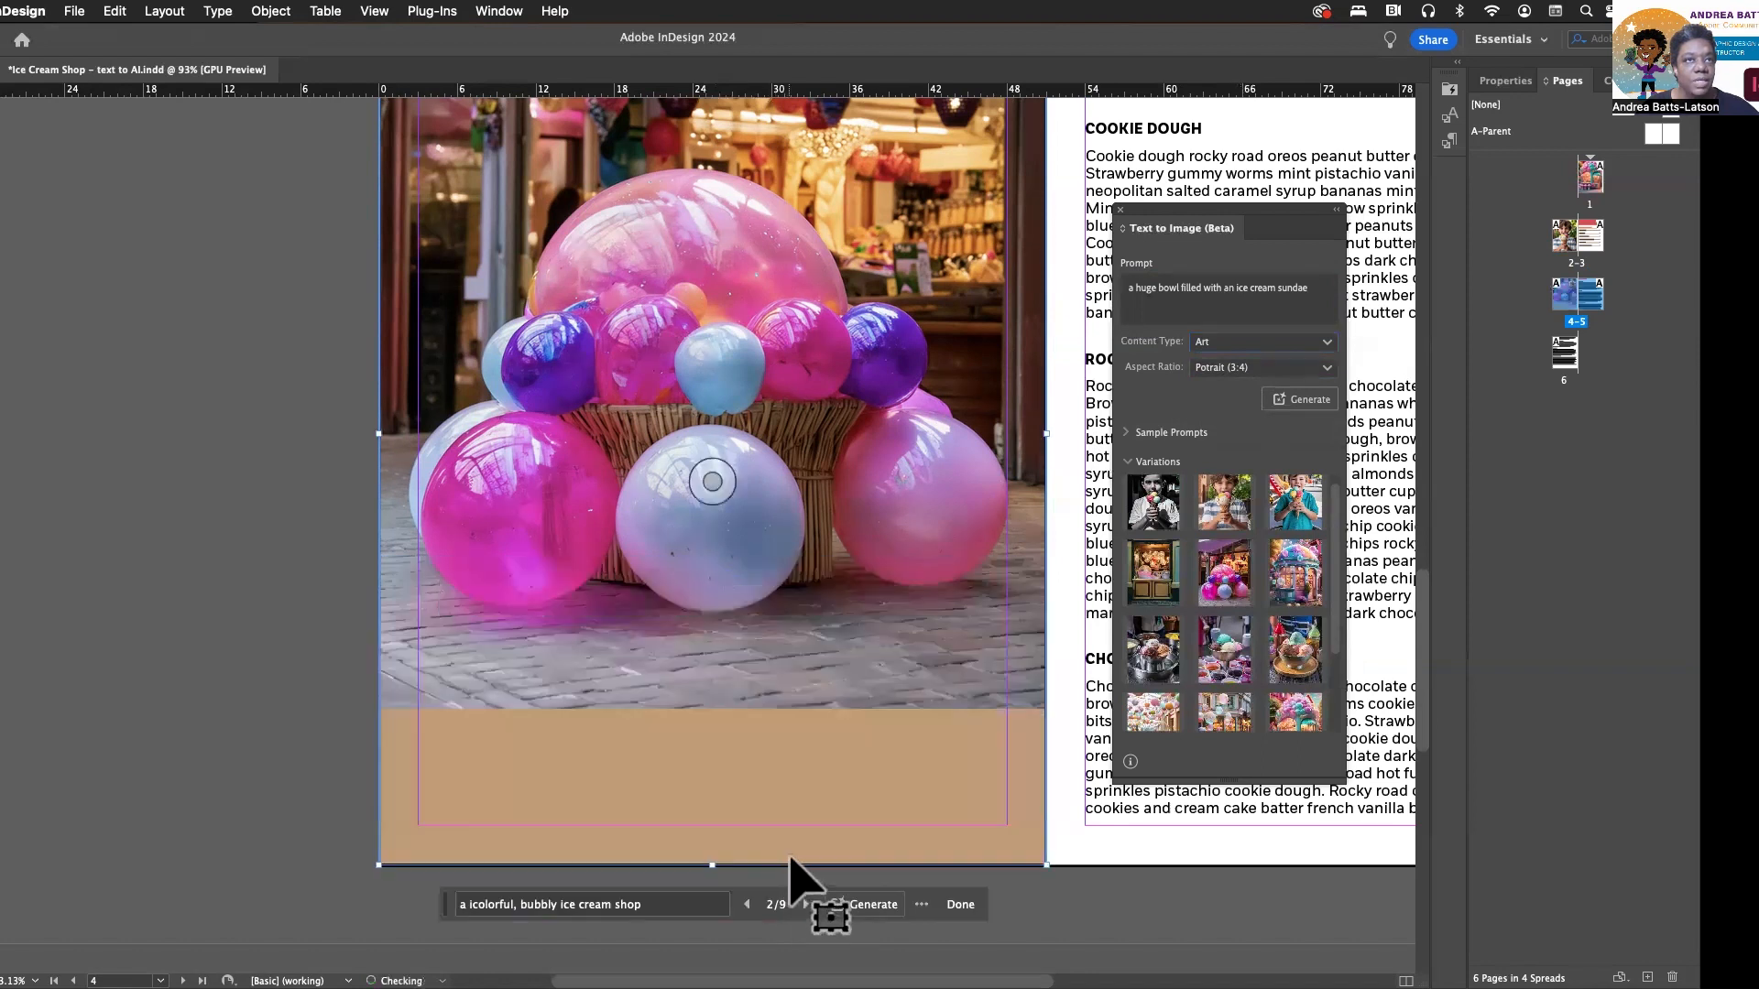
pyautogui.click(1295, 400)
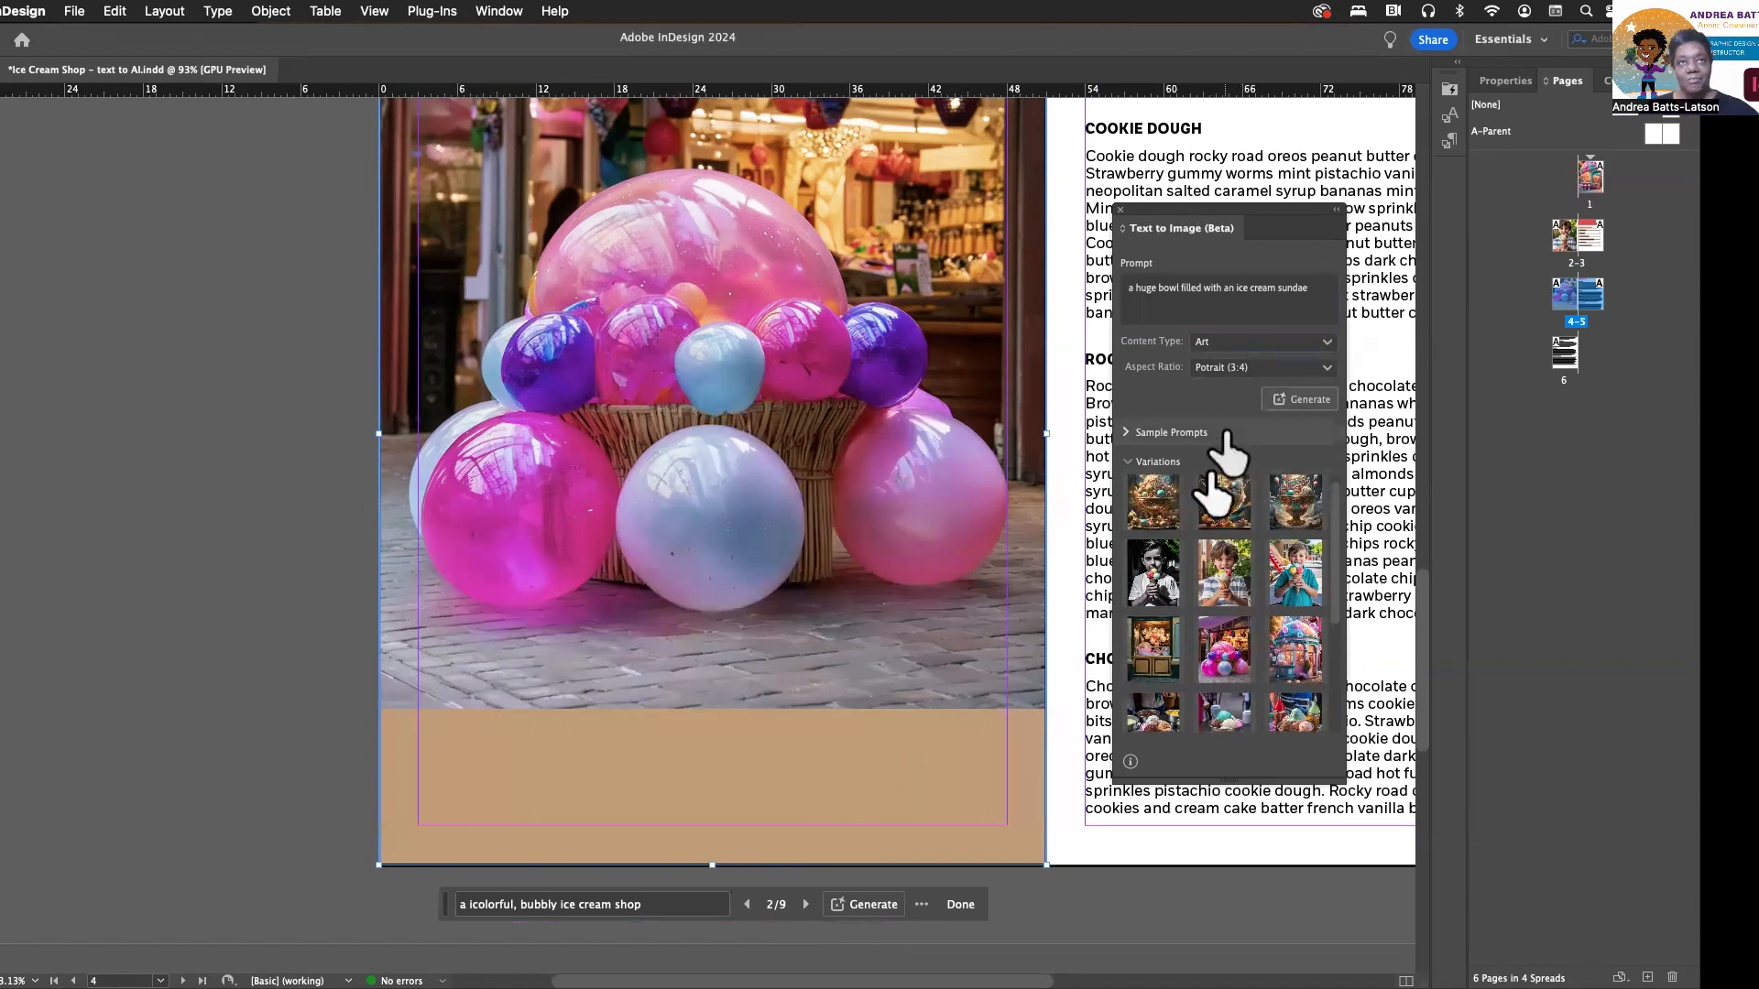
pyautogui.click(1153, 510)
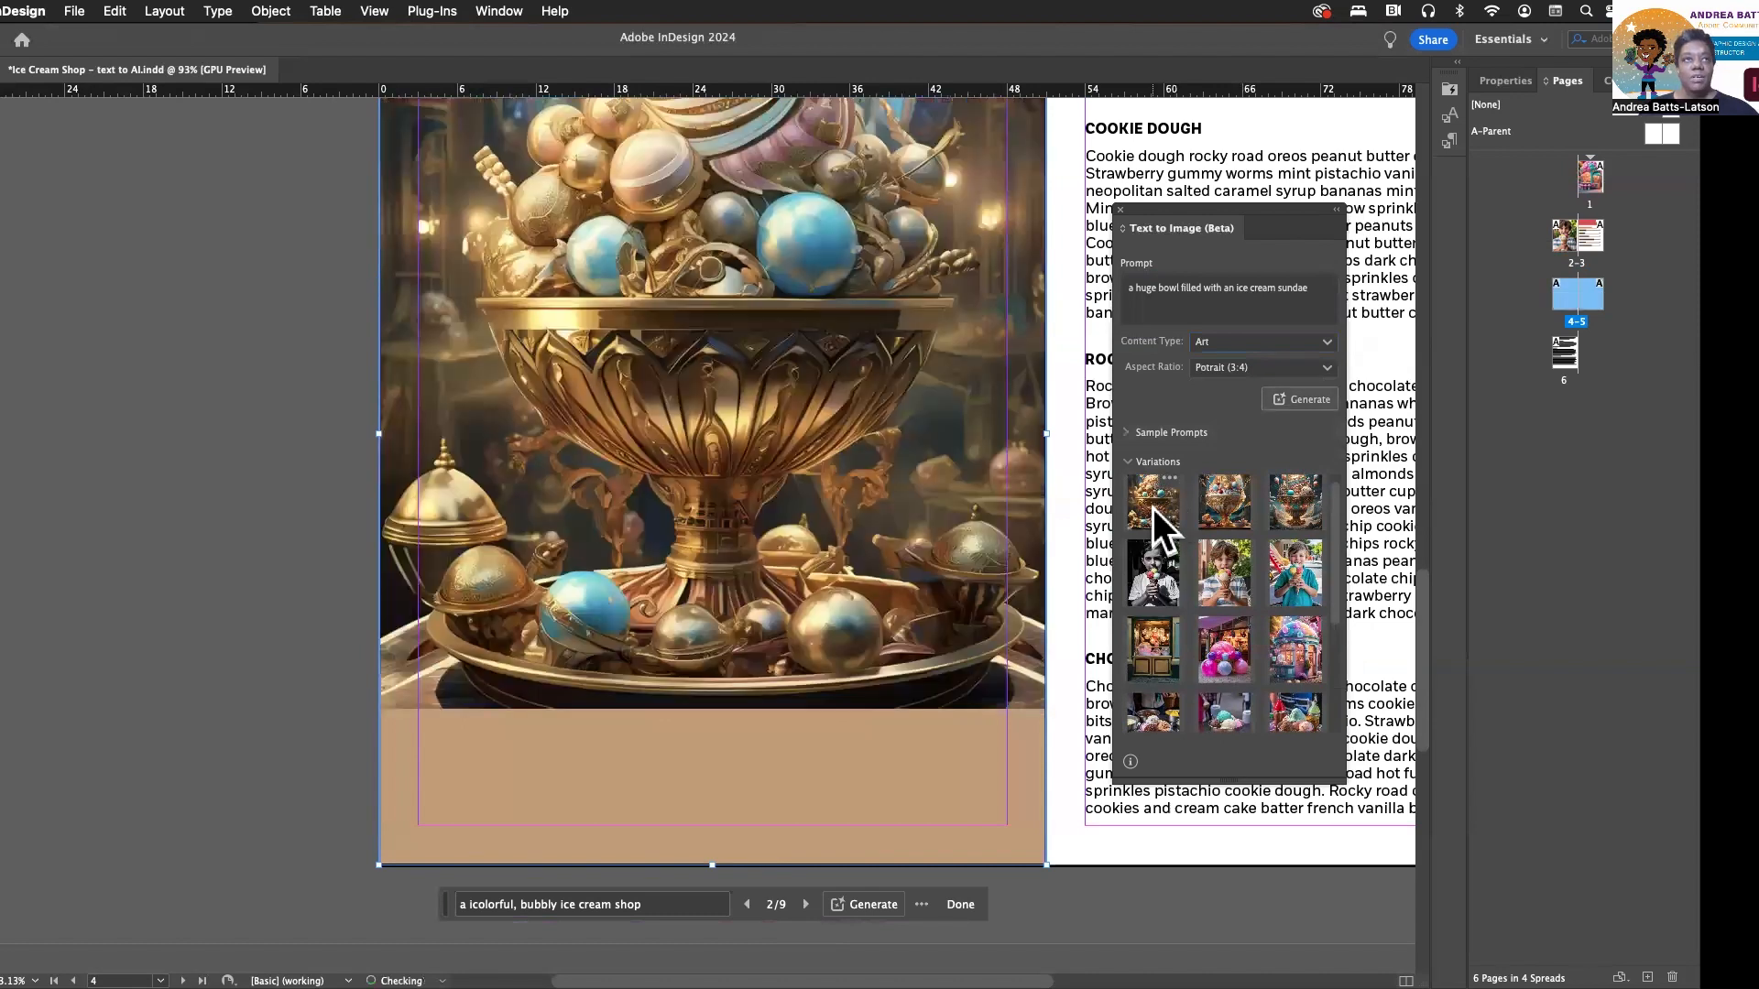
pyautogui.scroll(2, 706, 549)
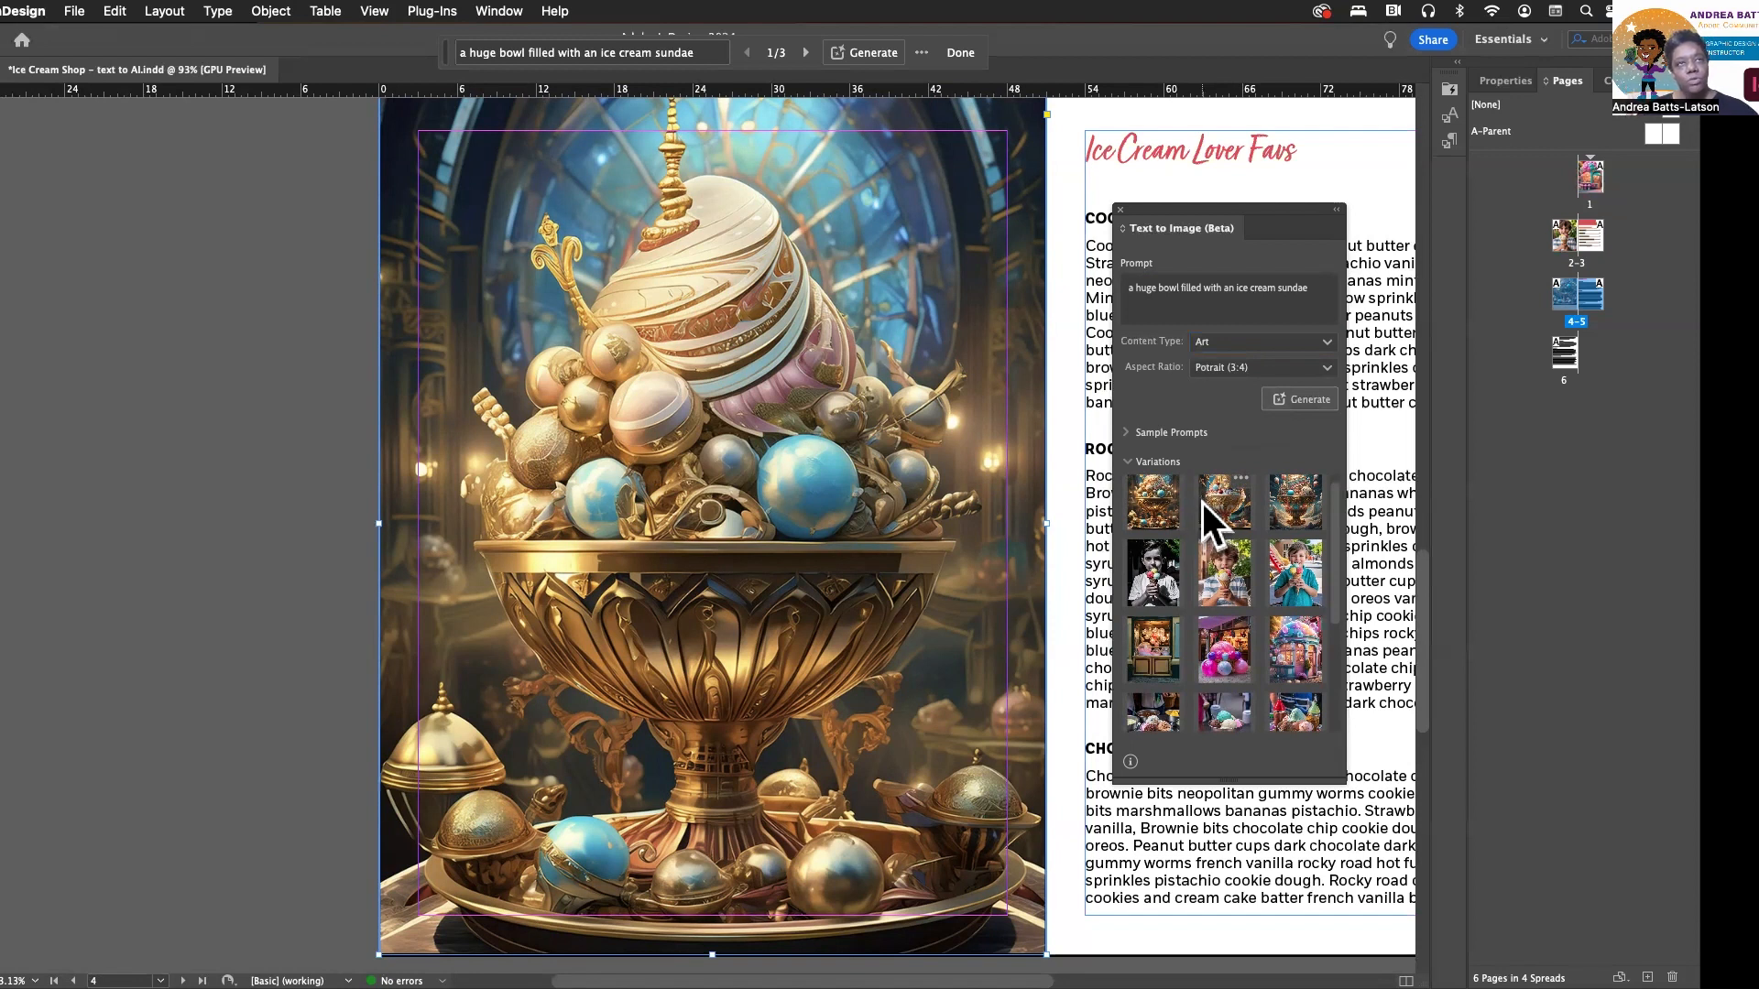
# Compare the other two sundae variations on page 4 and keep the second one, with the castle on the bowl.
pyautogui.click(1223, 509)
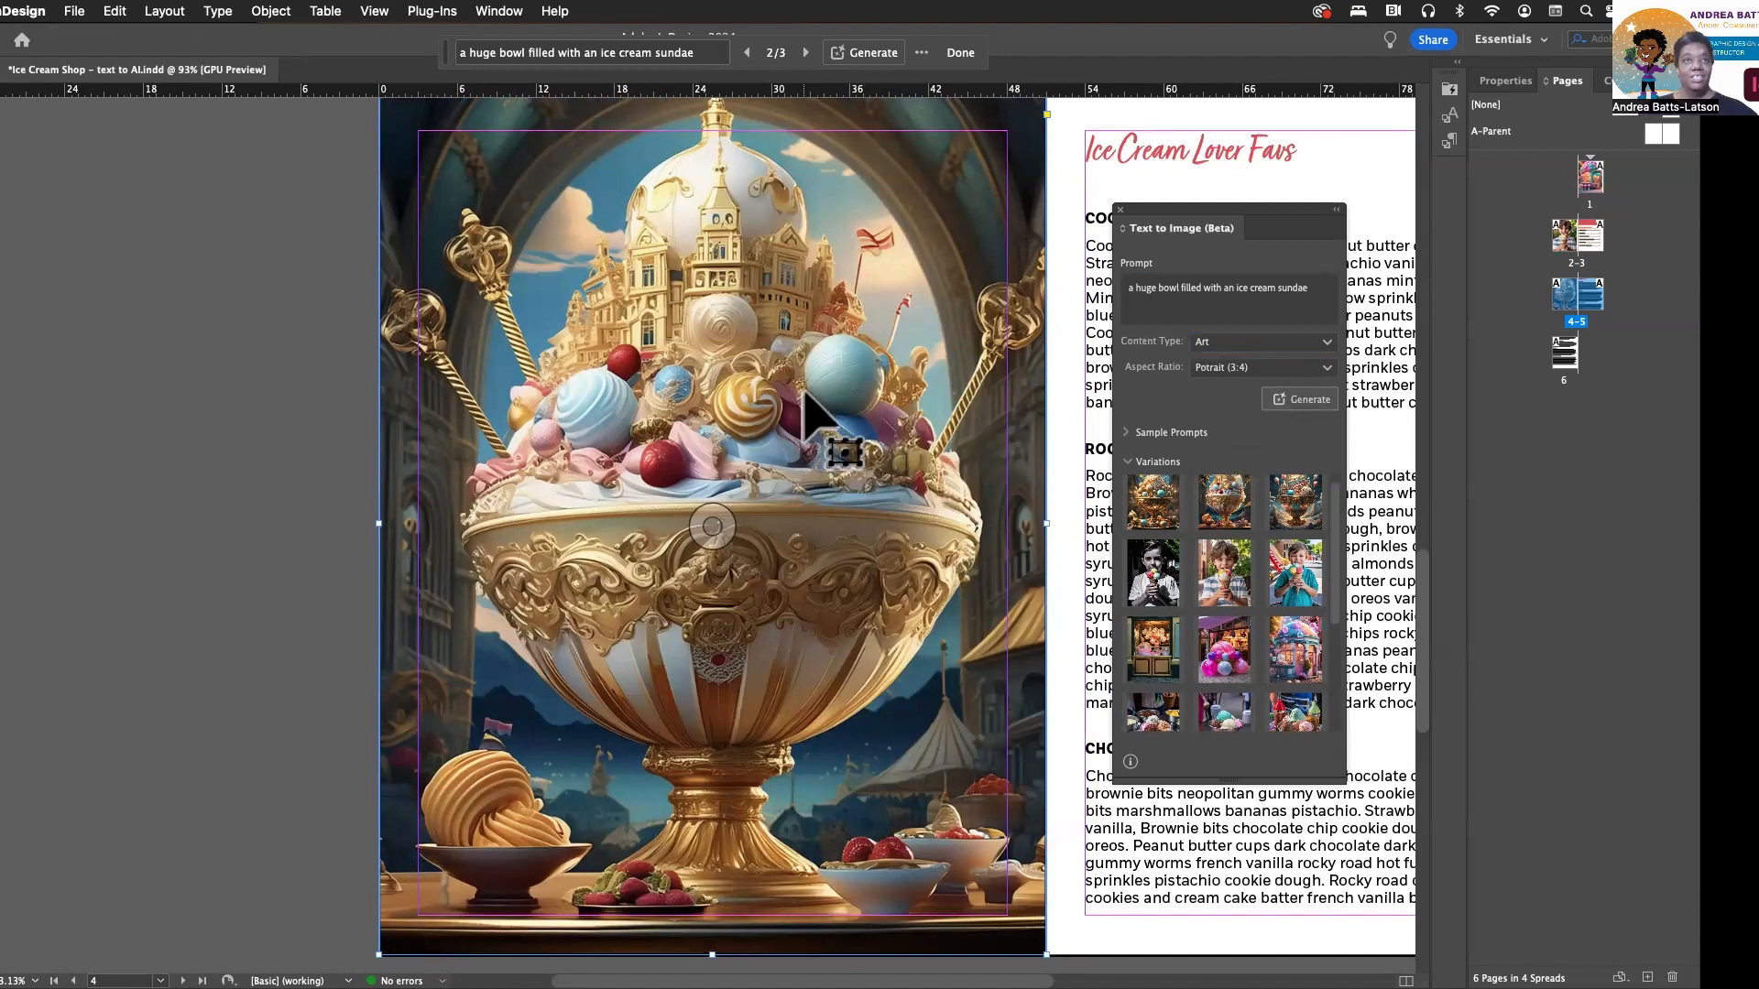
pyautogui.click(1290, 511)
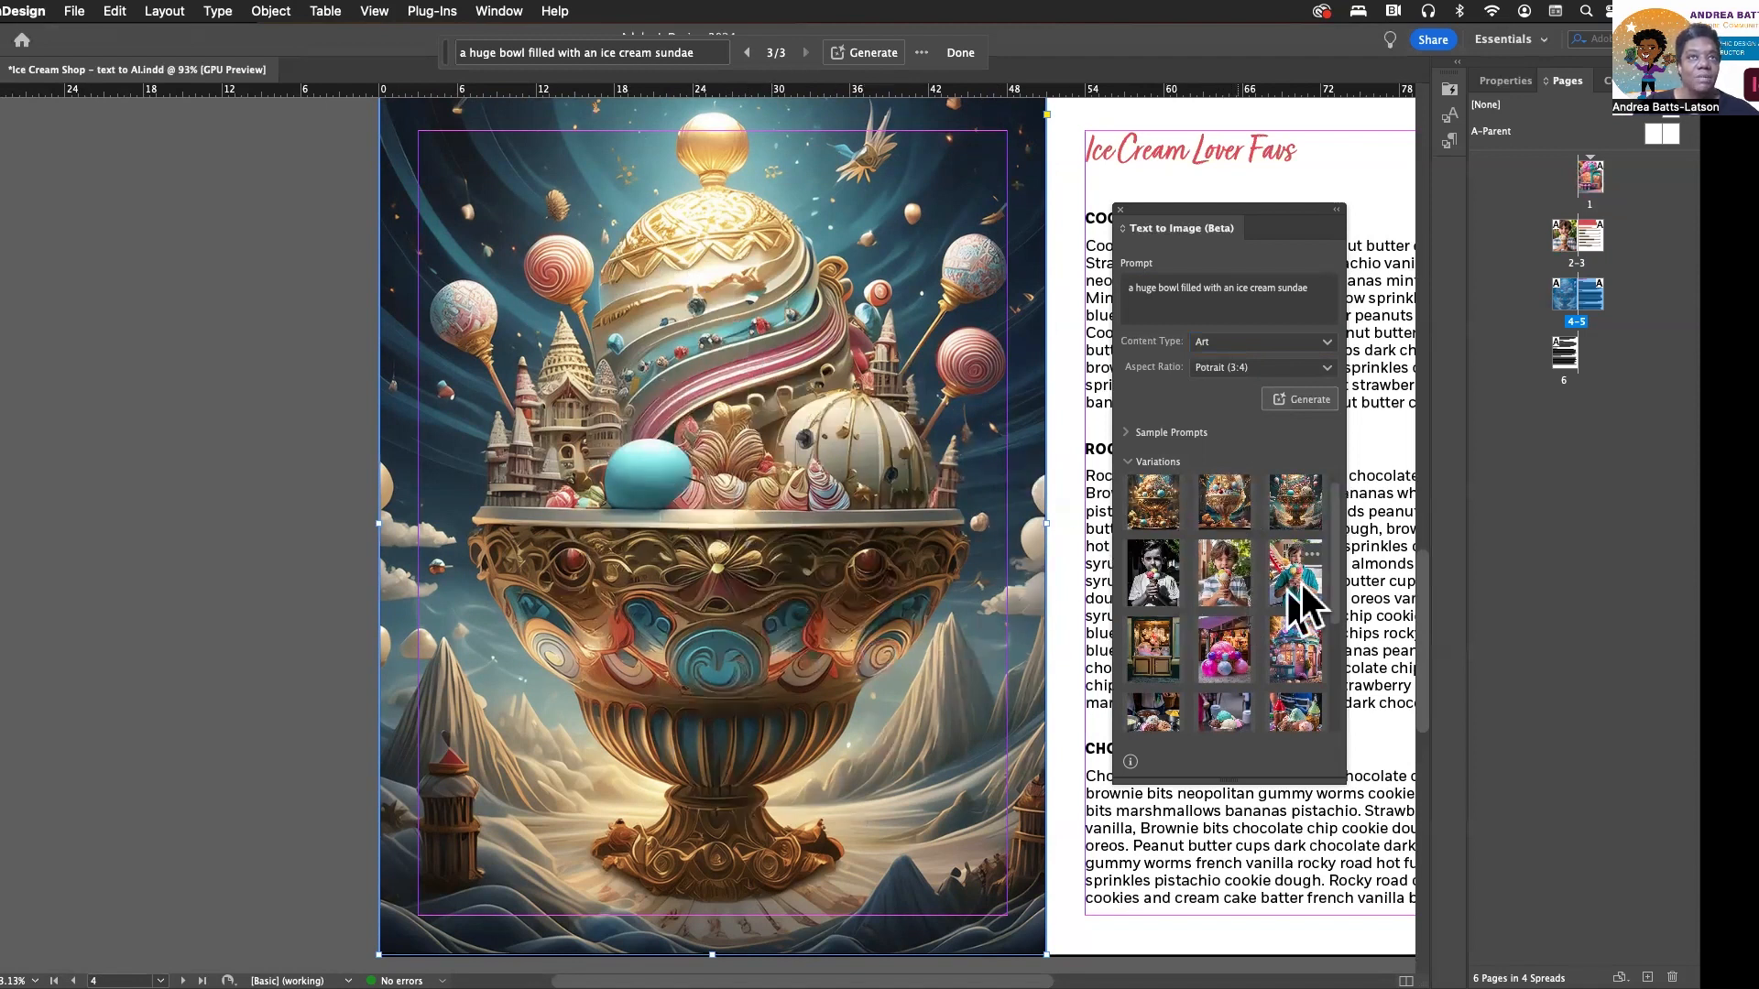
pyautogui.click(1222, 499)
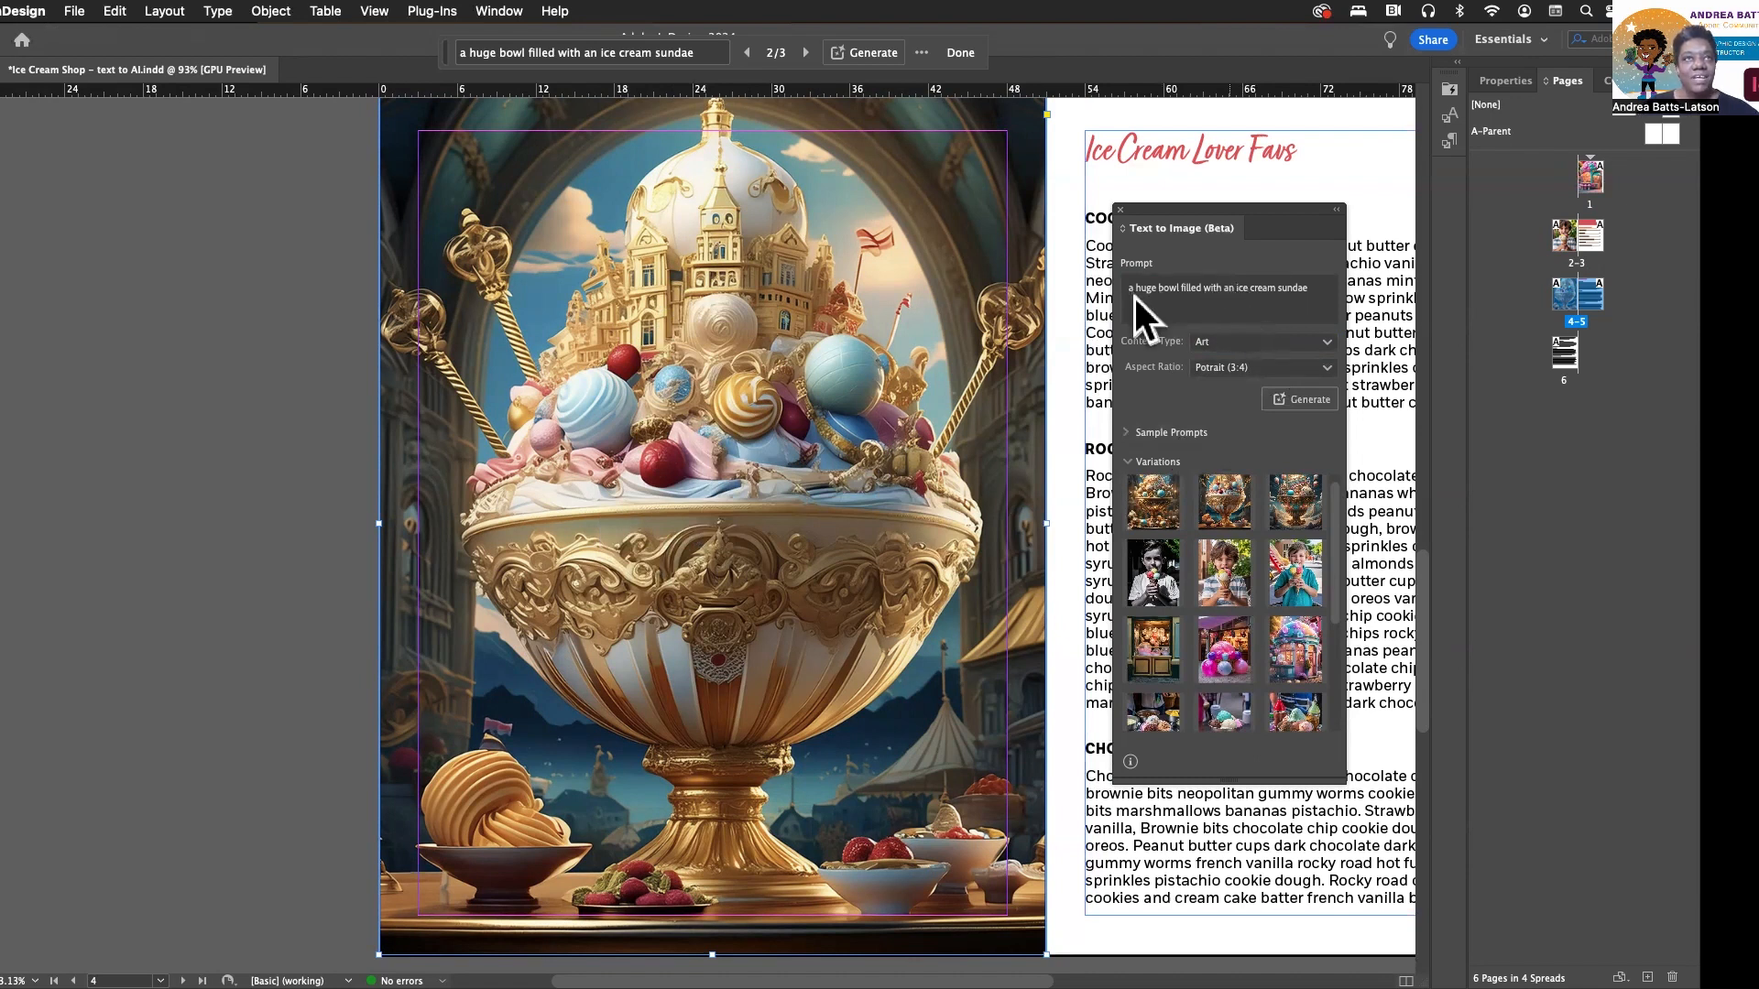
# Change the prompt to "a huge ceramic bowl filled with an ice cream sundae of different flavors" and generate new variations.
pyautogui.click(1196, 301)
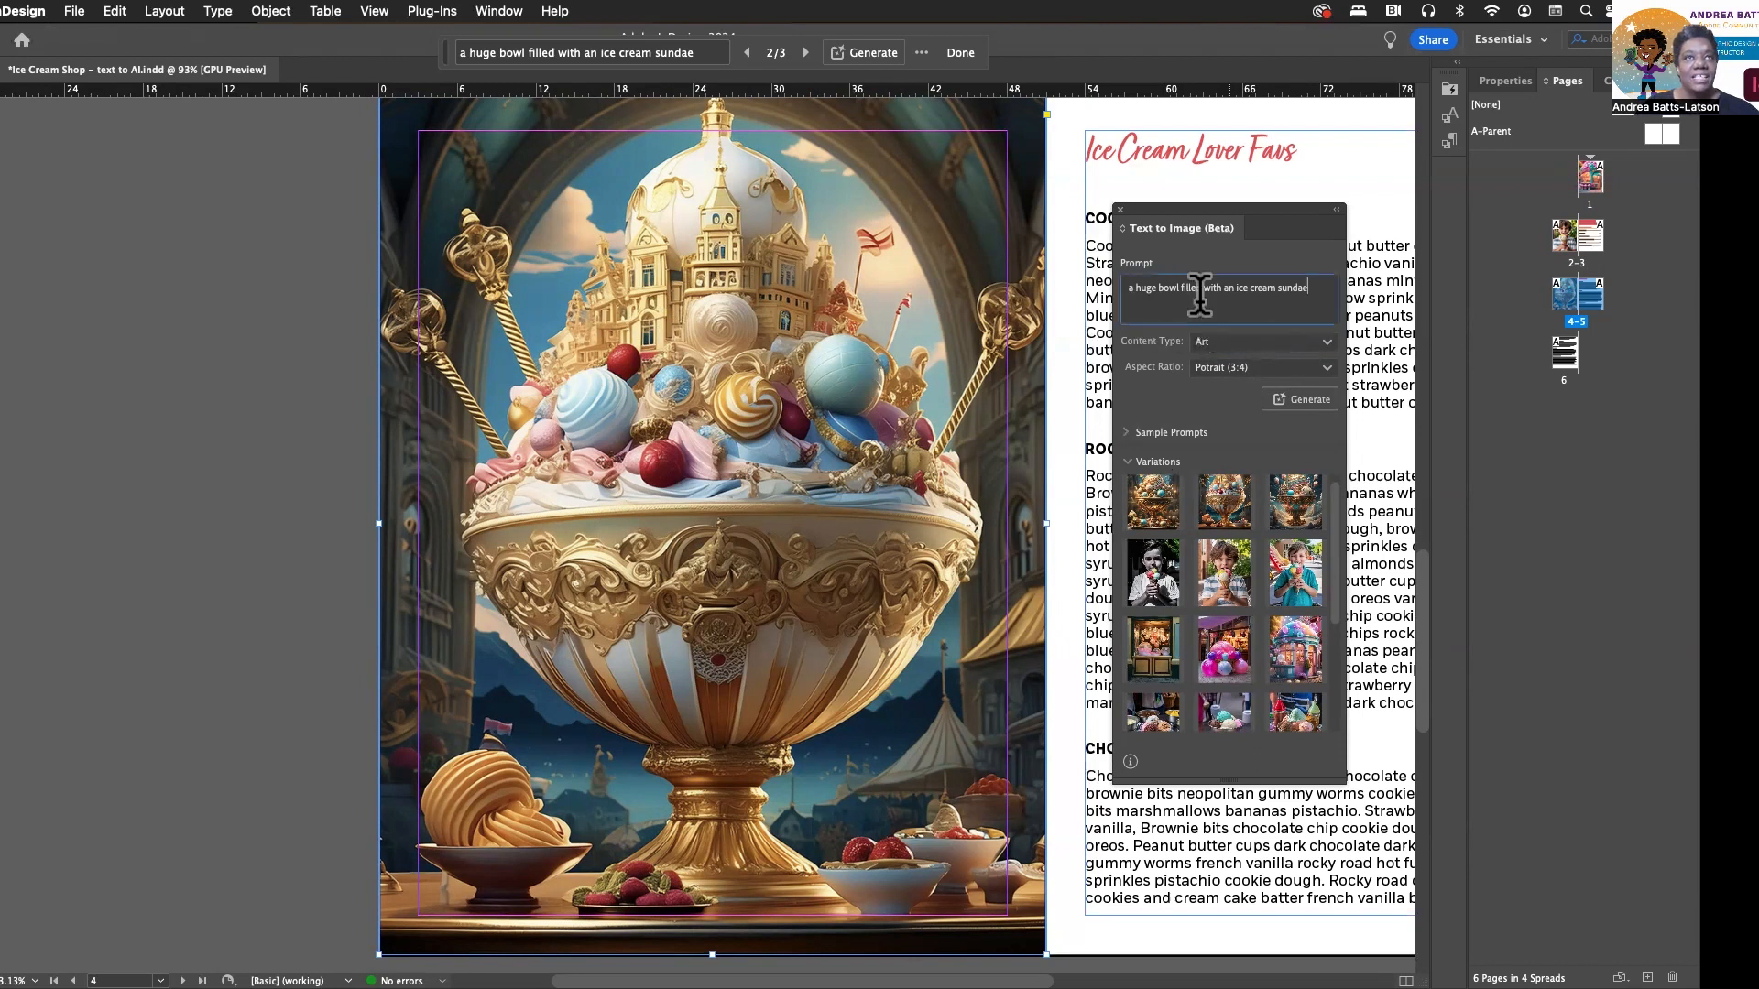
pyautogui.click(1159, 285)
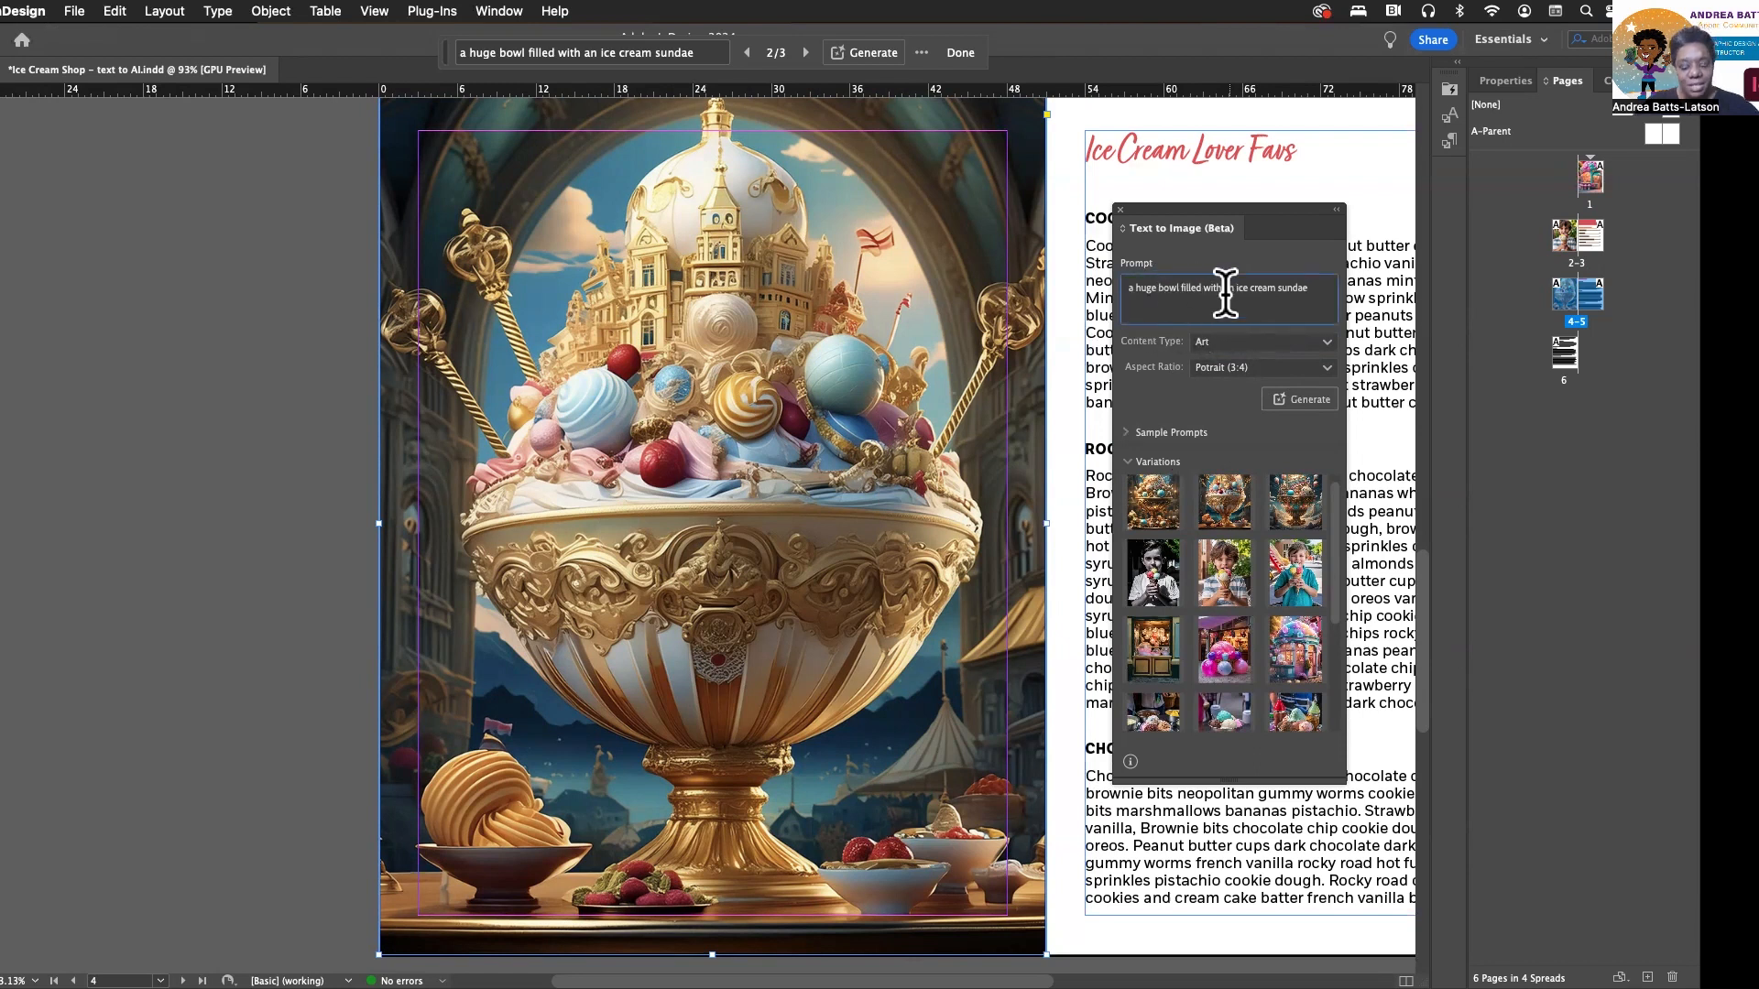
pyautogui.write('ceramic')
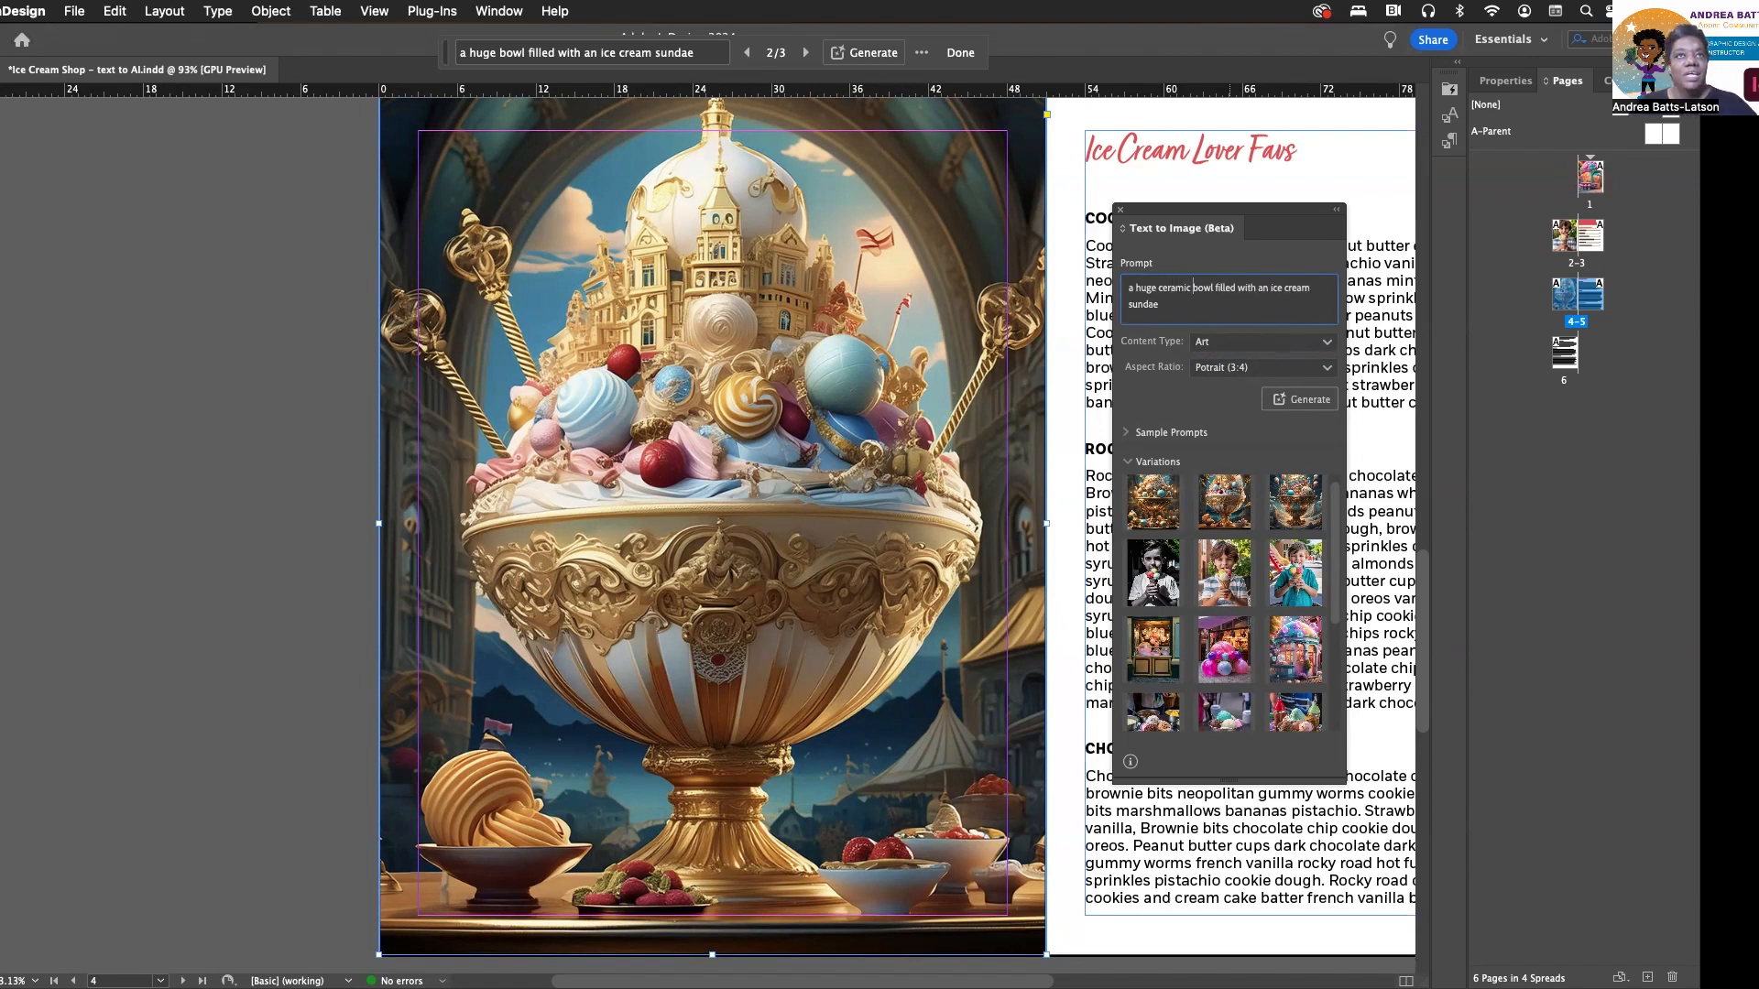
pyautogui.click(1210, 314)
pyautogui.write('of')
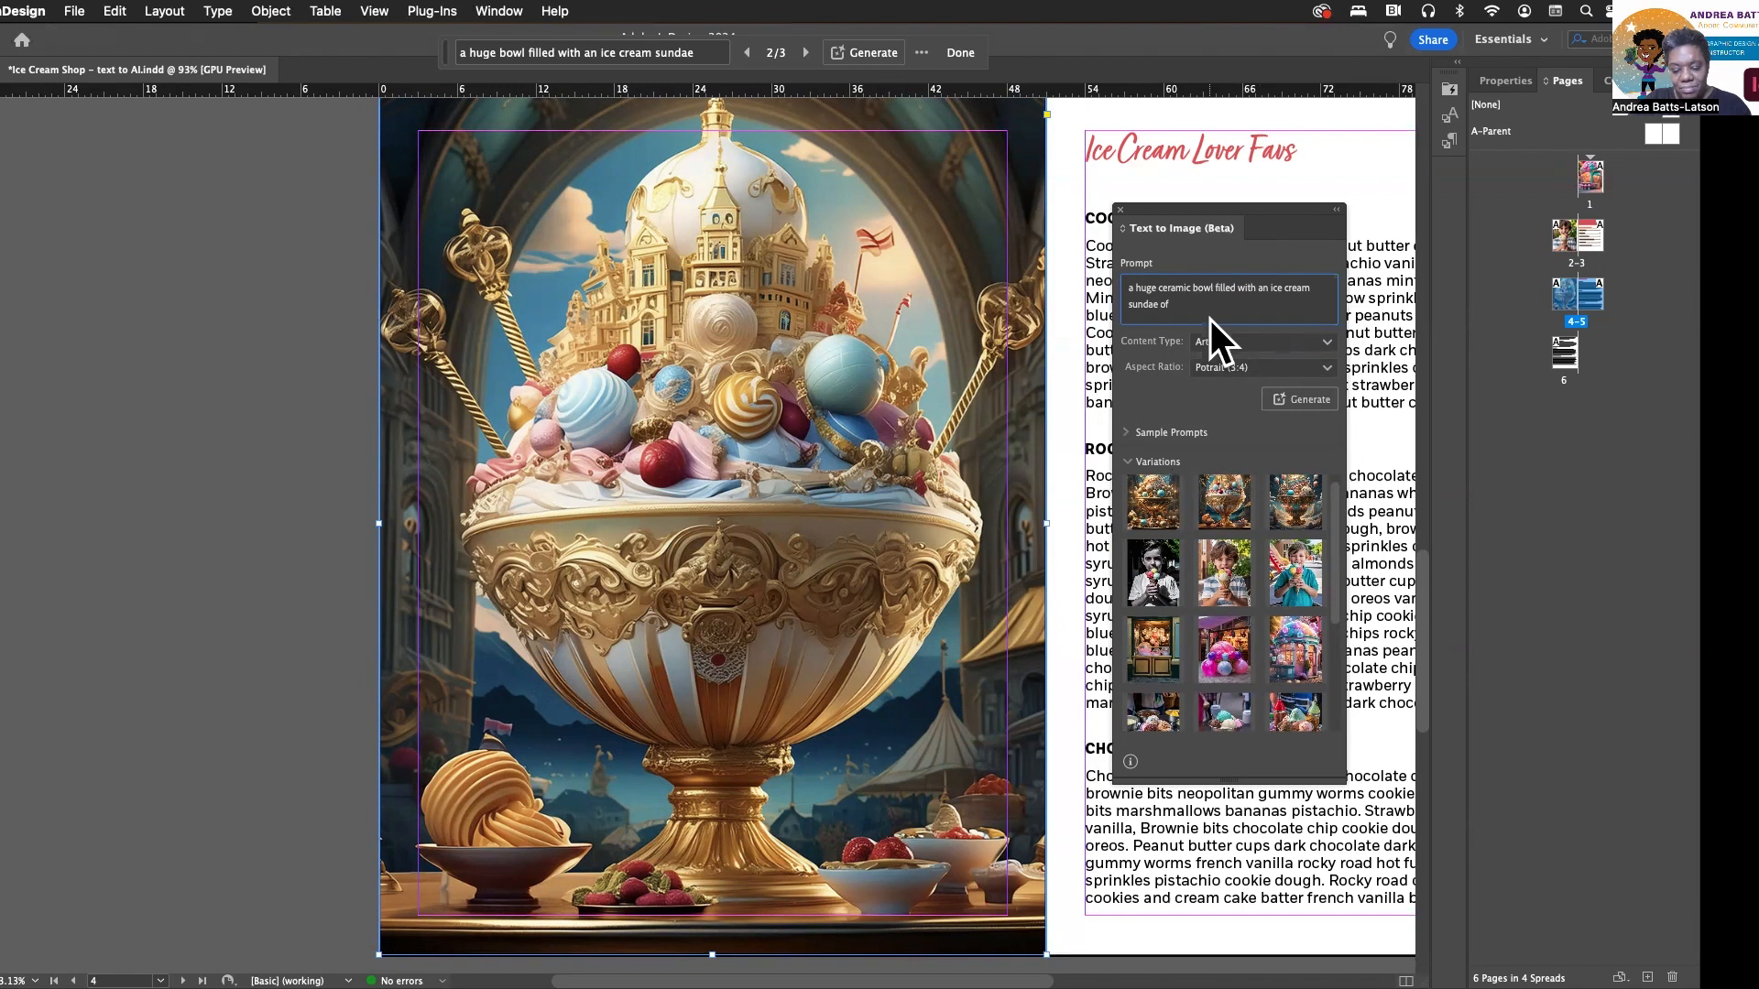
pyautogui.write(' different flavors')
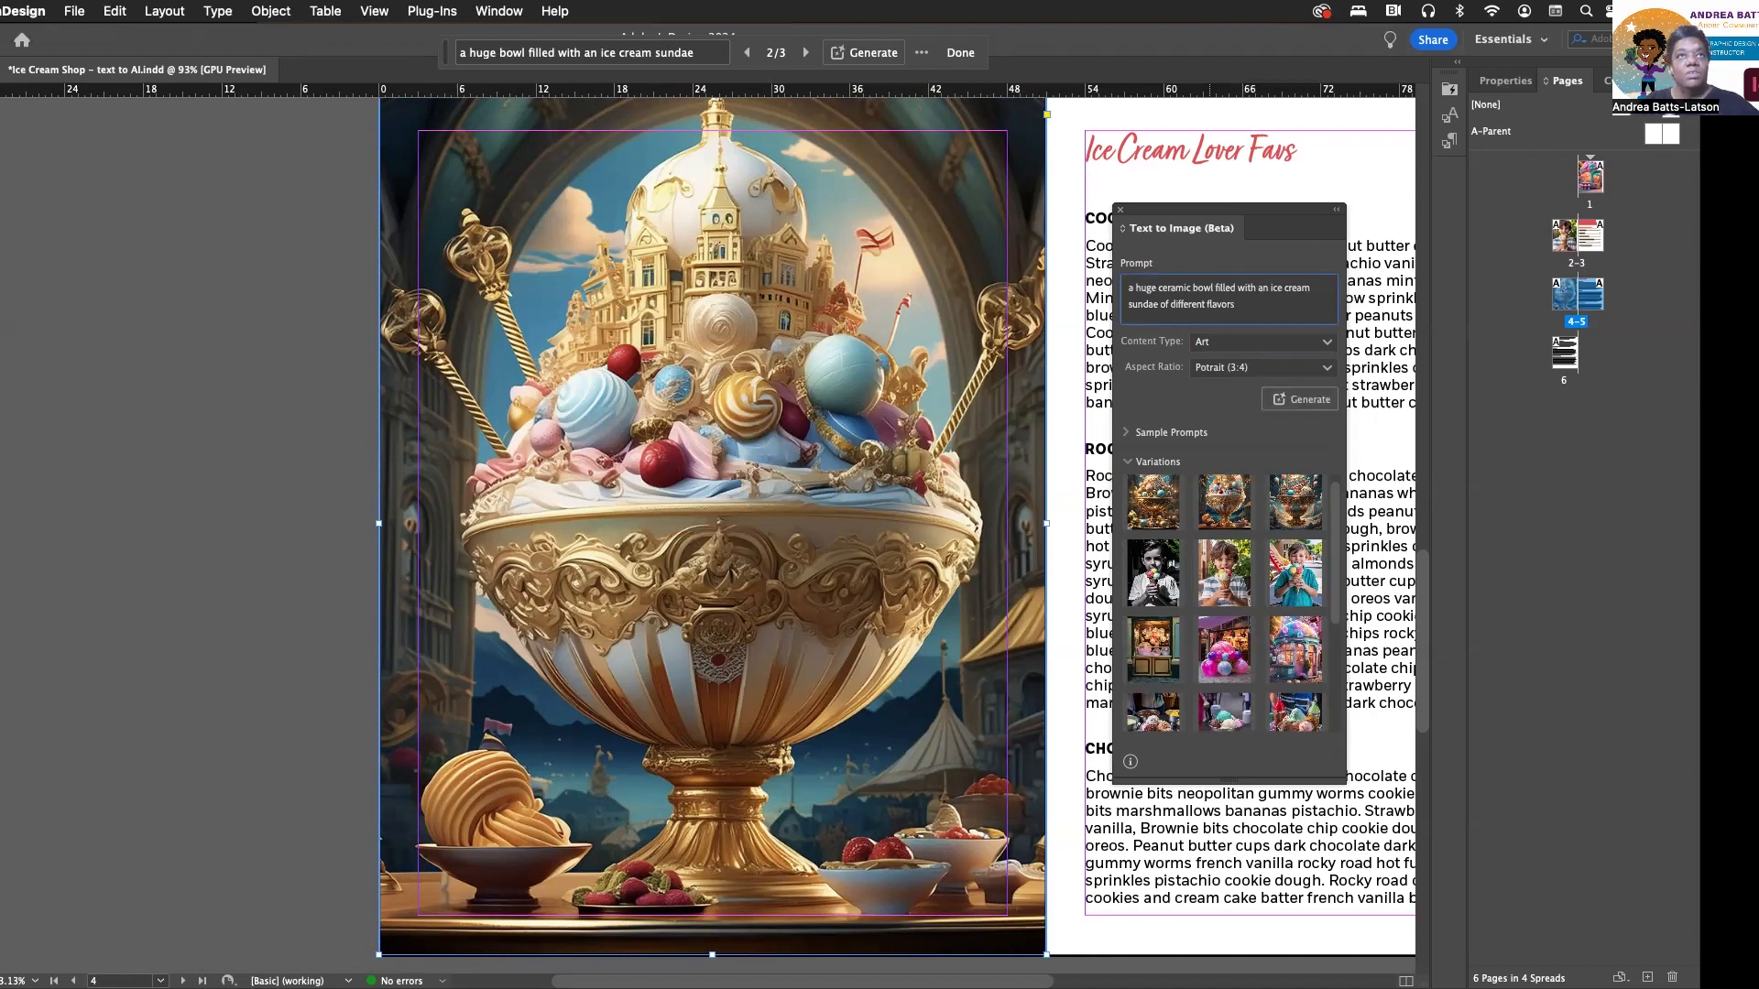
pyautogui.click(1289, 406)
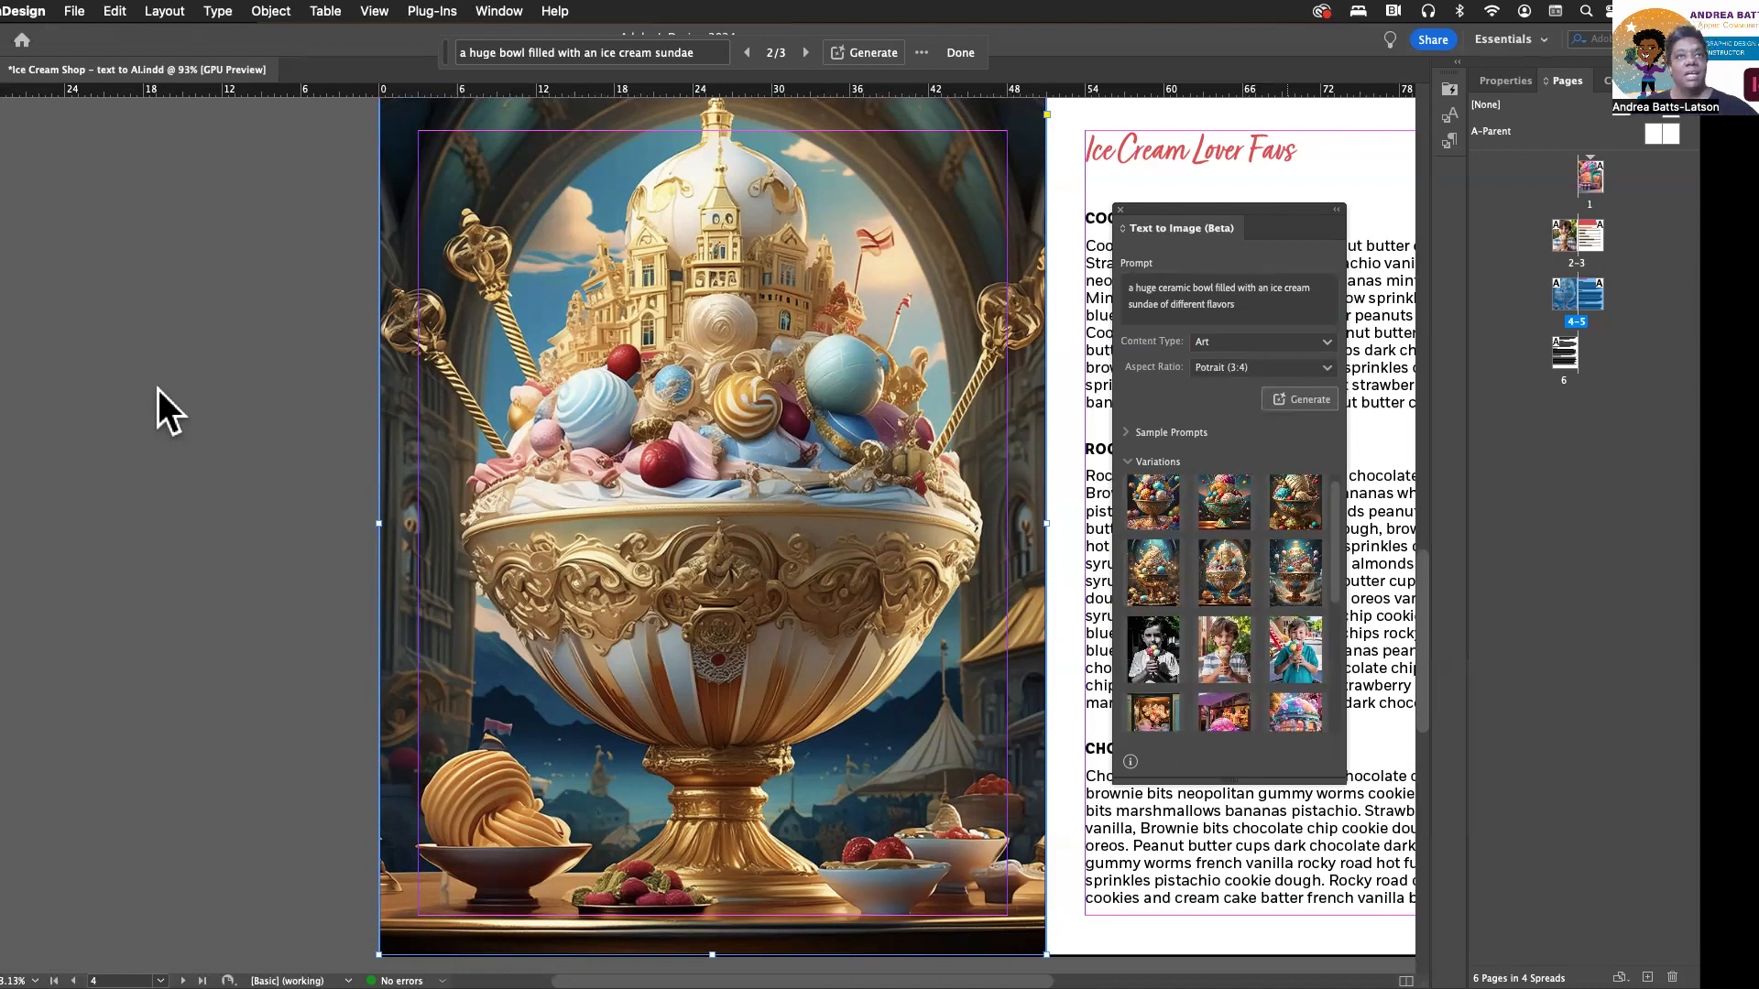
# Preview the three newly generated ceramic bowl sundae variations one after another in the page 4 frame.
pyautogui.click(1144, 516)
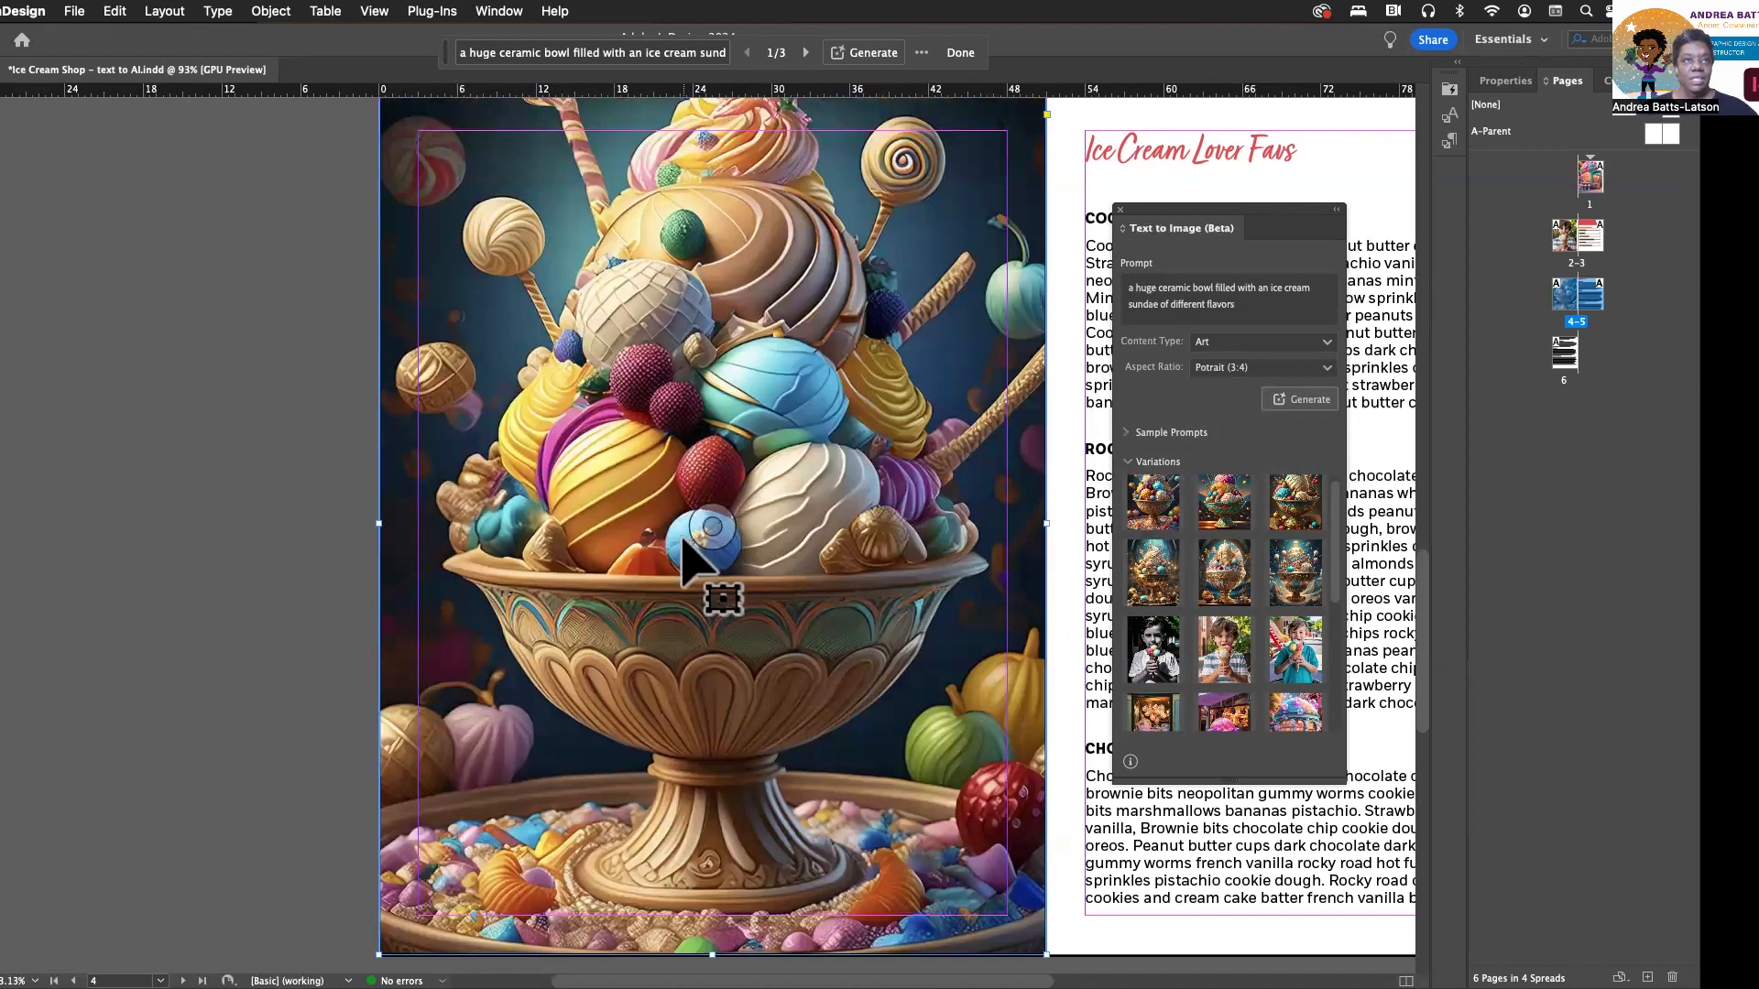
pyautogui.click(1222, 493)
pyautogui.moveTo(1300, 522)
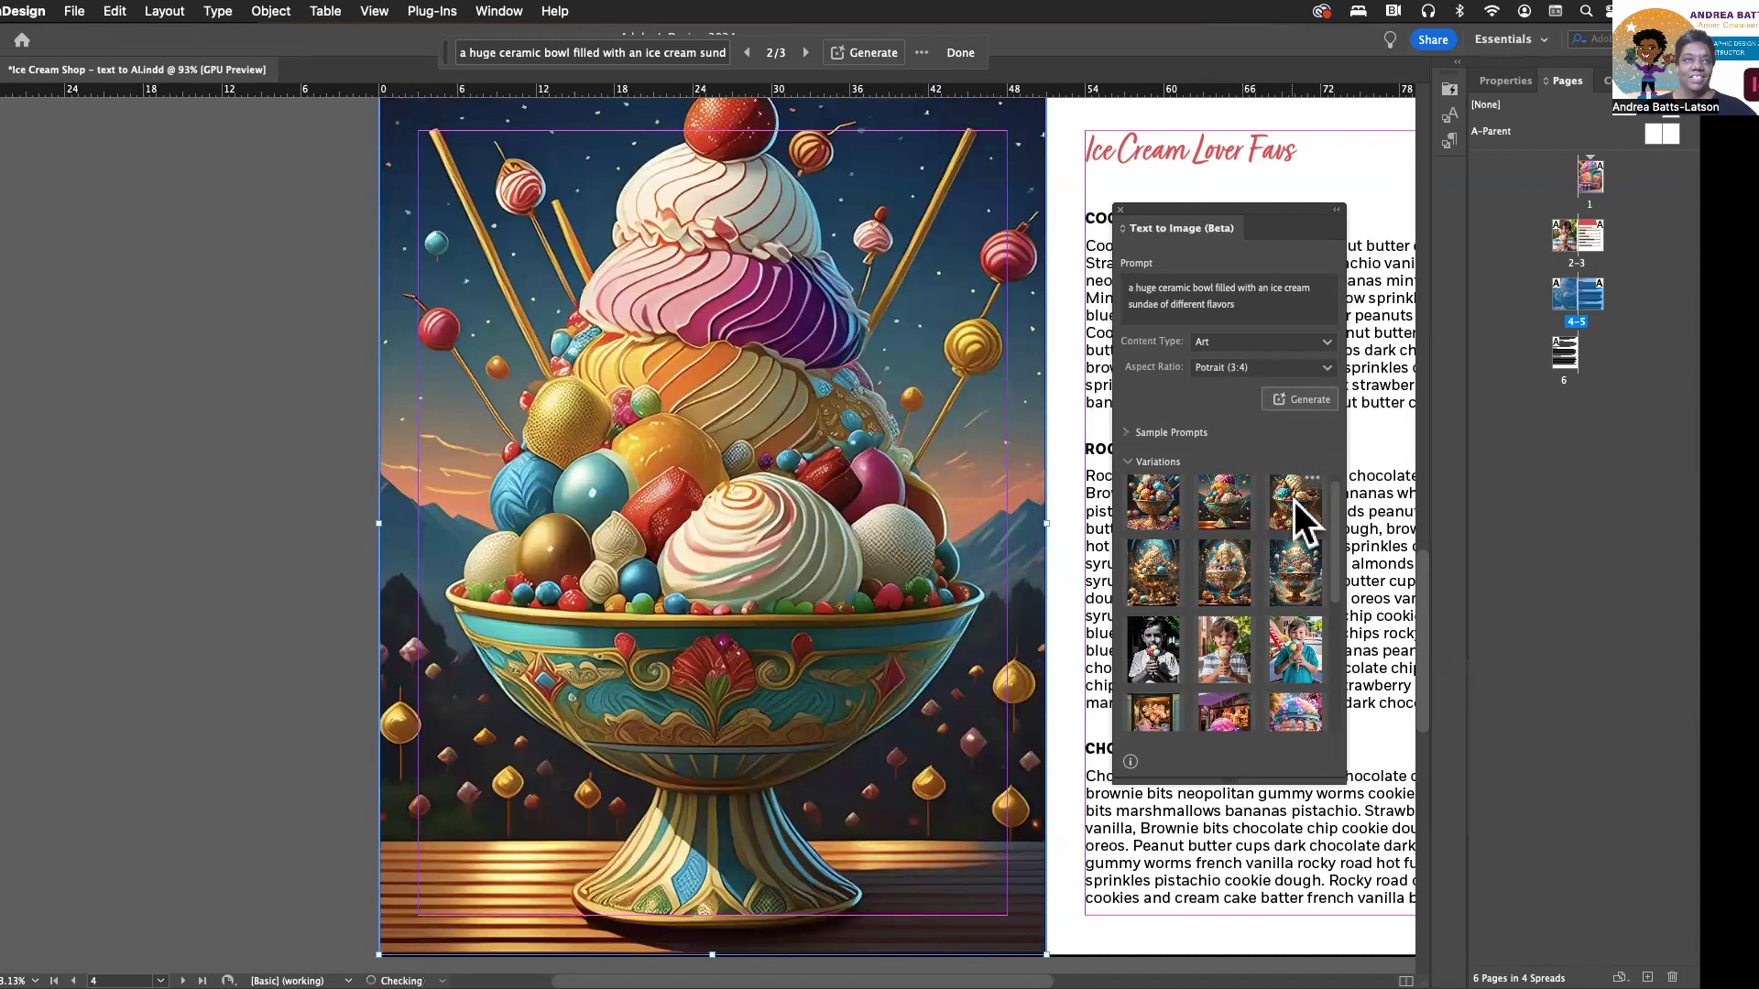
pyautogui.click(1295, 501)
# Compare the first and second ceramic bowl variations on page 4 and keep the second one, with the teal patterned bowl.
pyautogui.click(1220, 509)
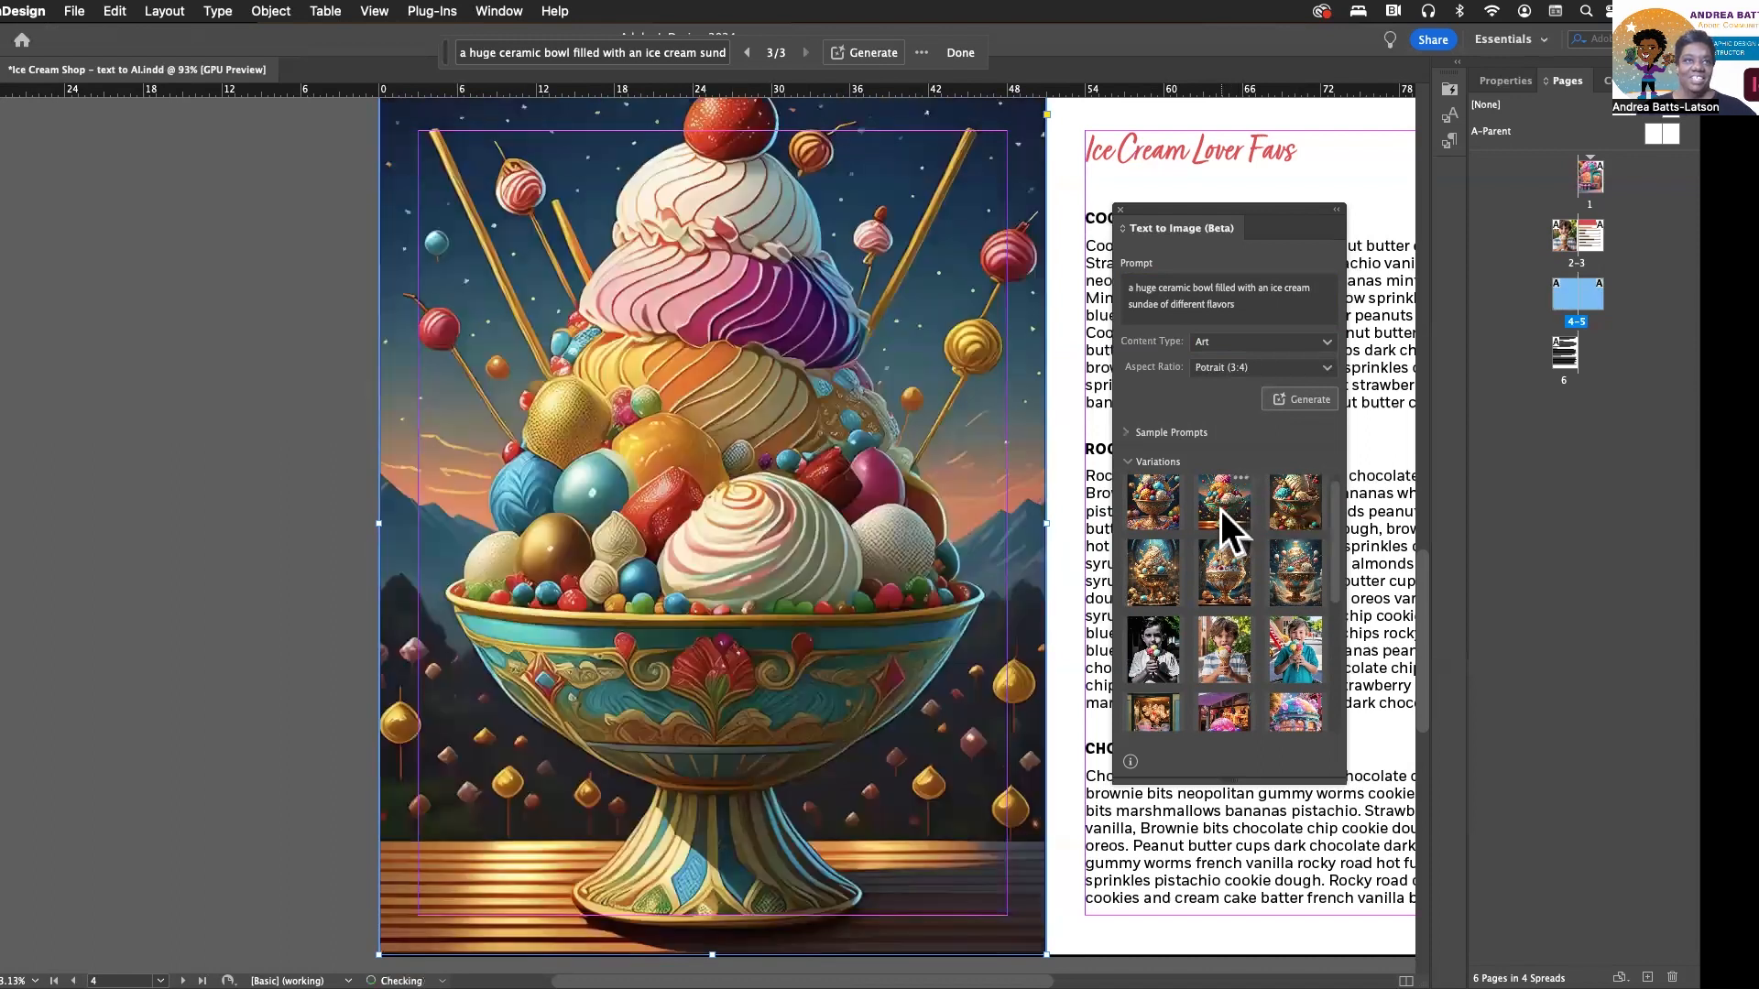
pyautogui.click(1150, 511)
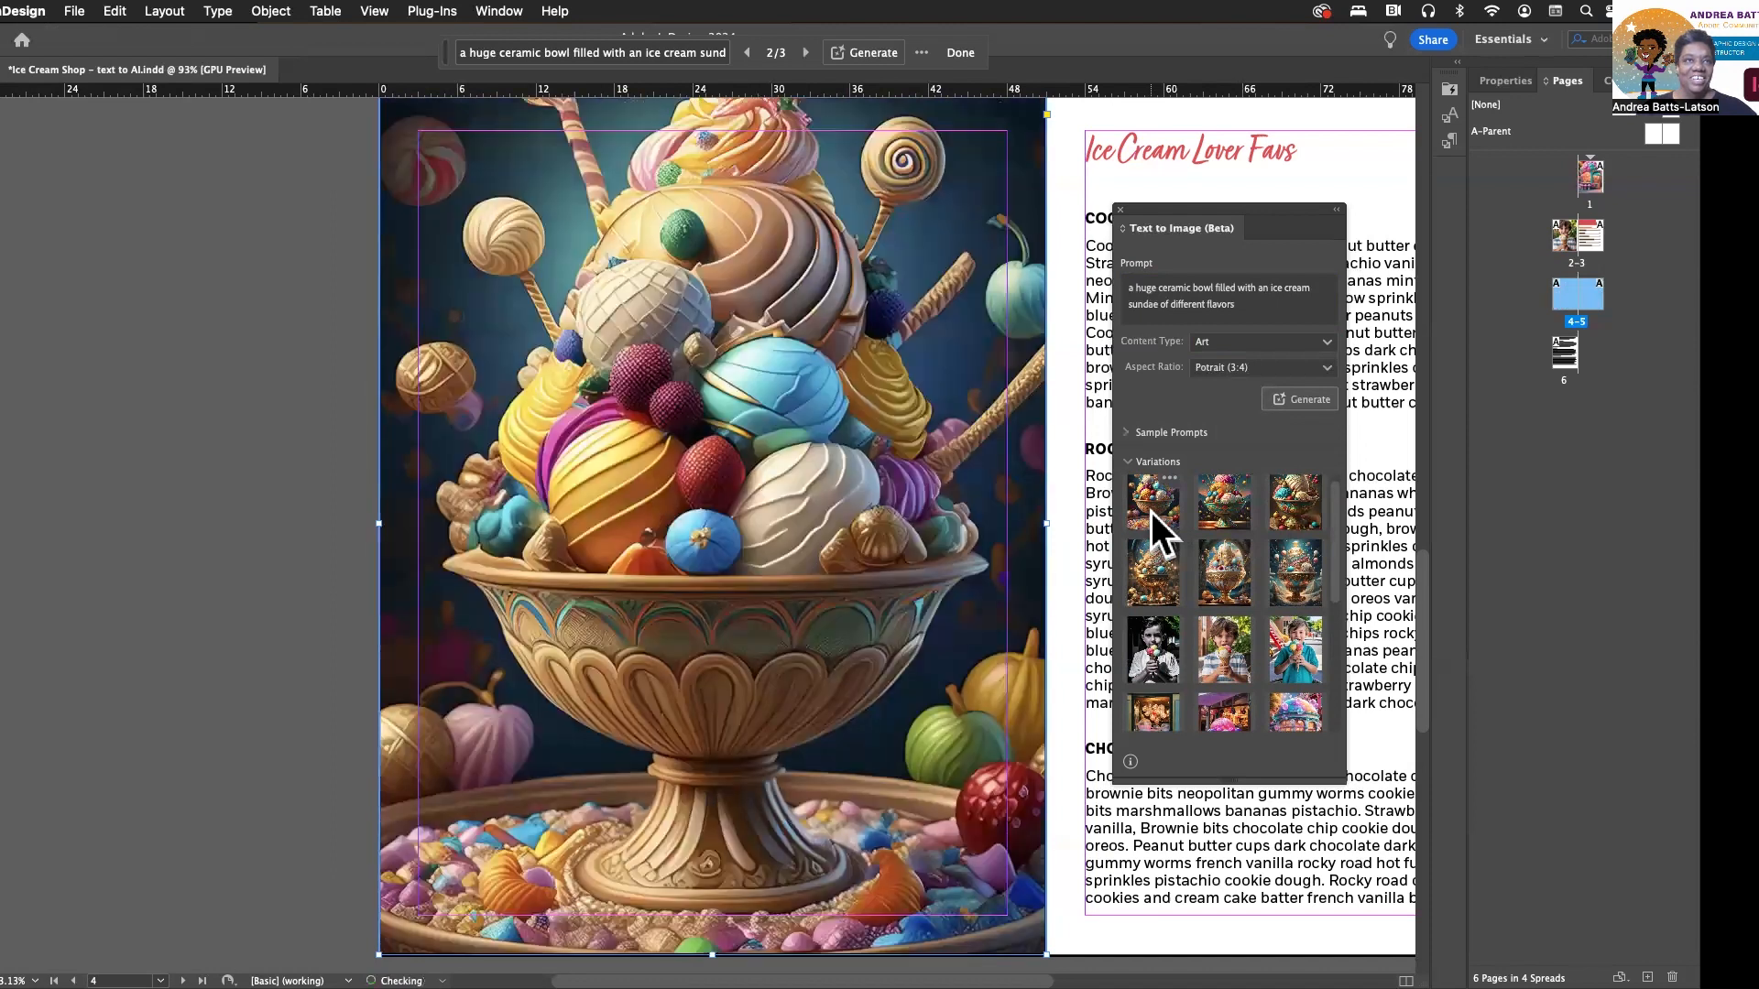
pyautogui.click(1222, 502)
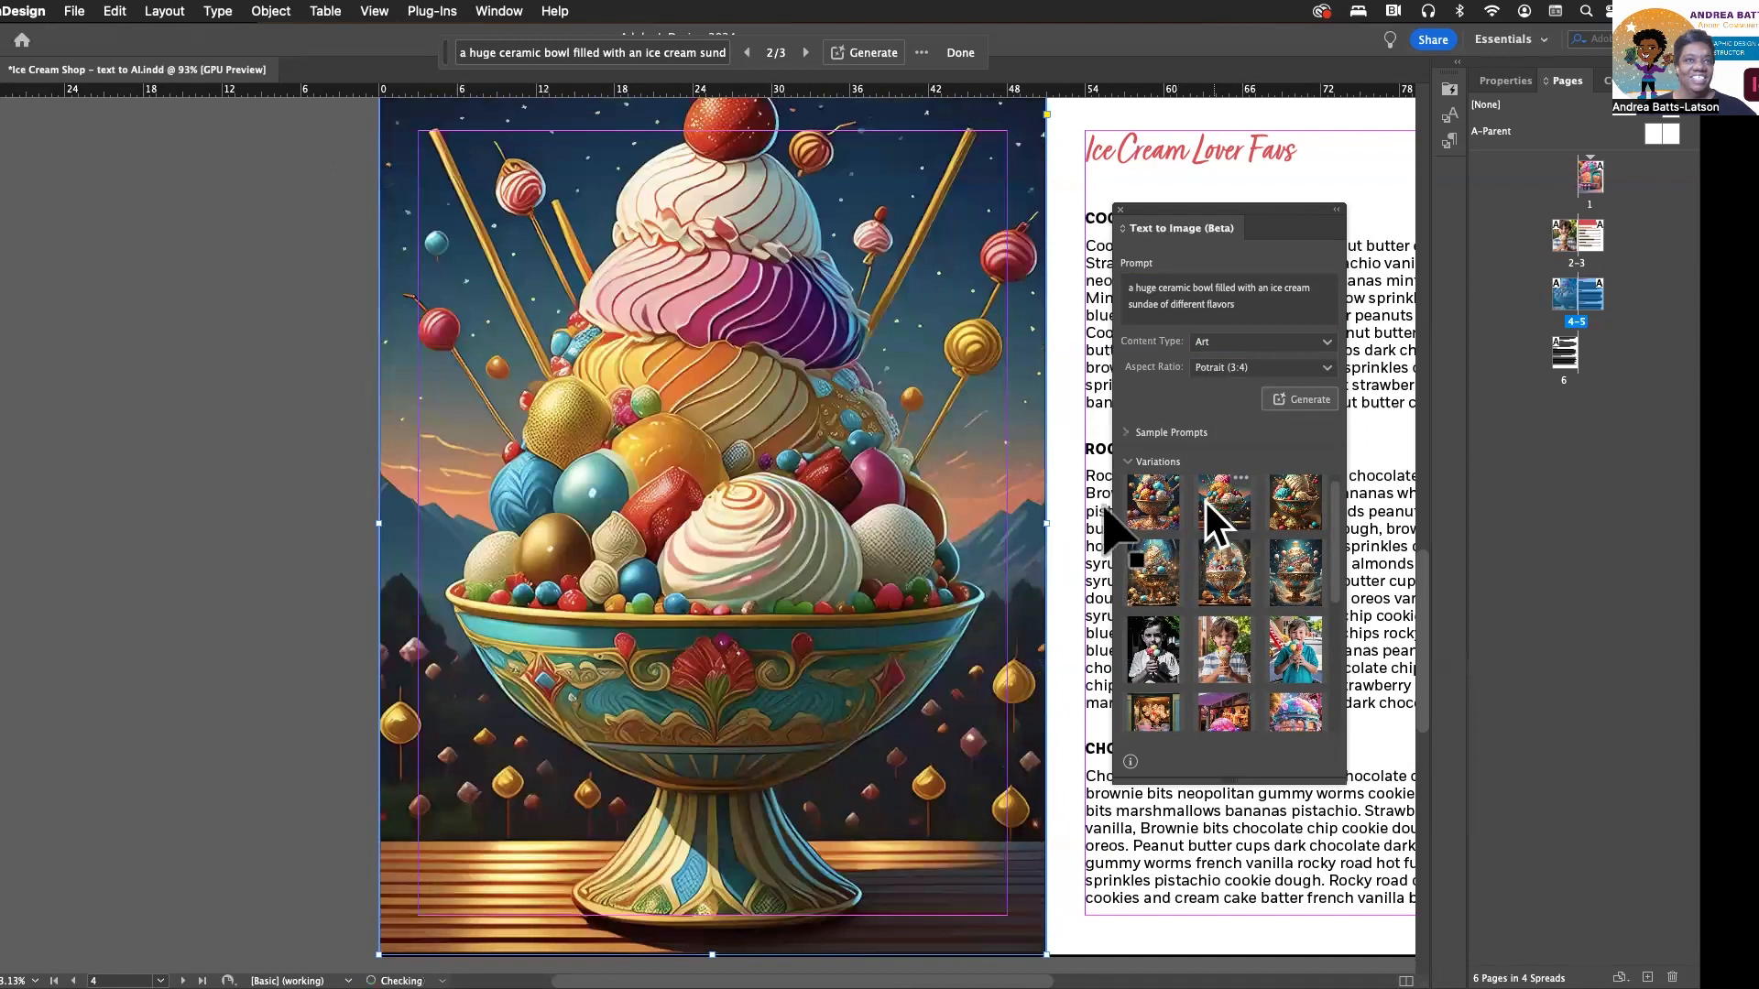
pyautogui.click(1144, 500)
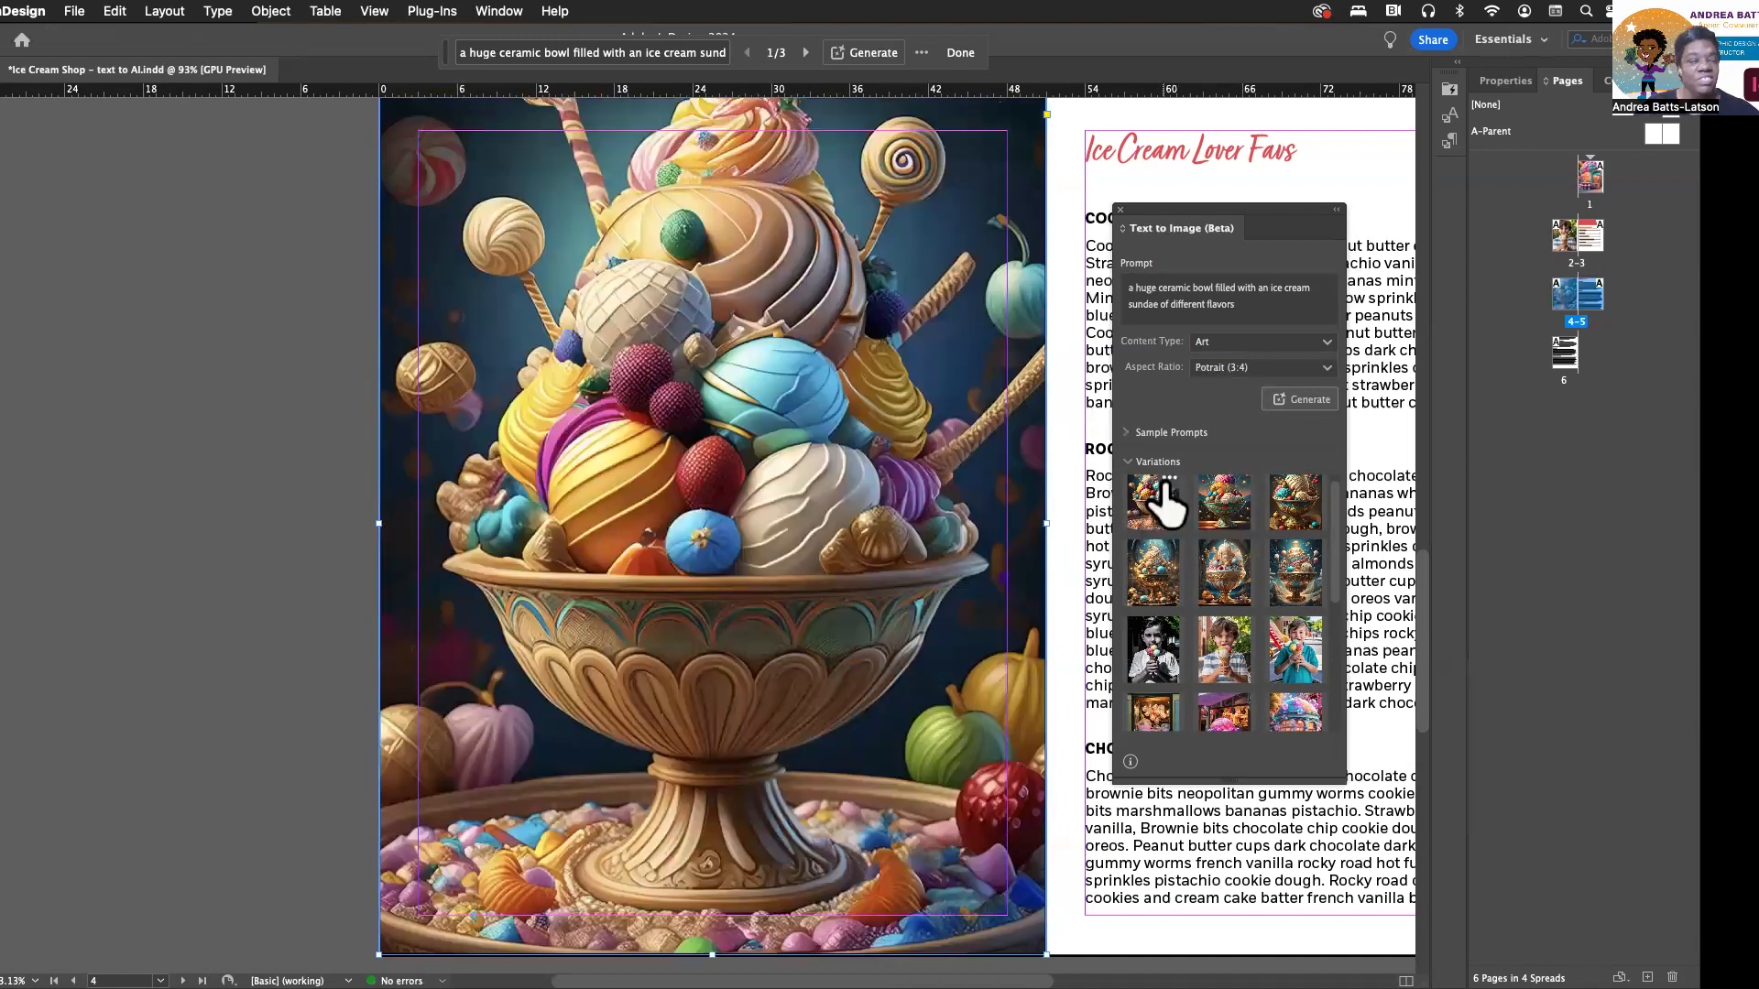
pyautogui.click(1209, 495)
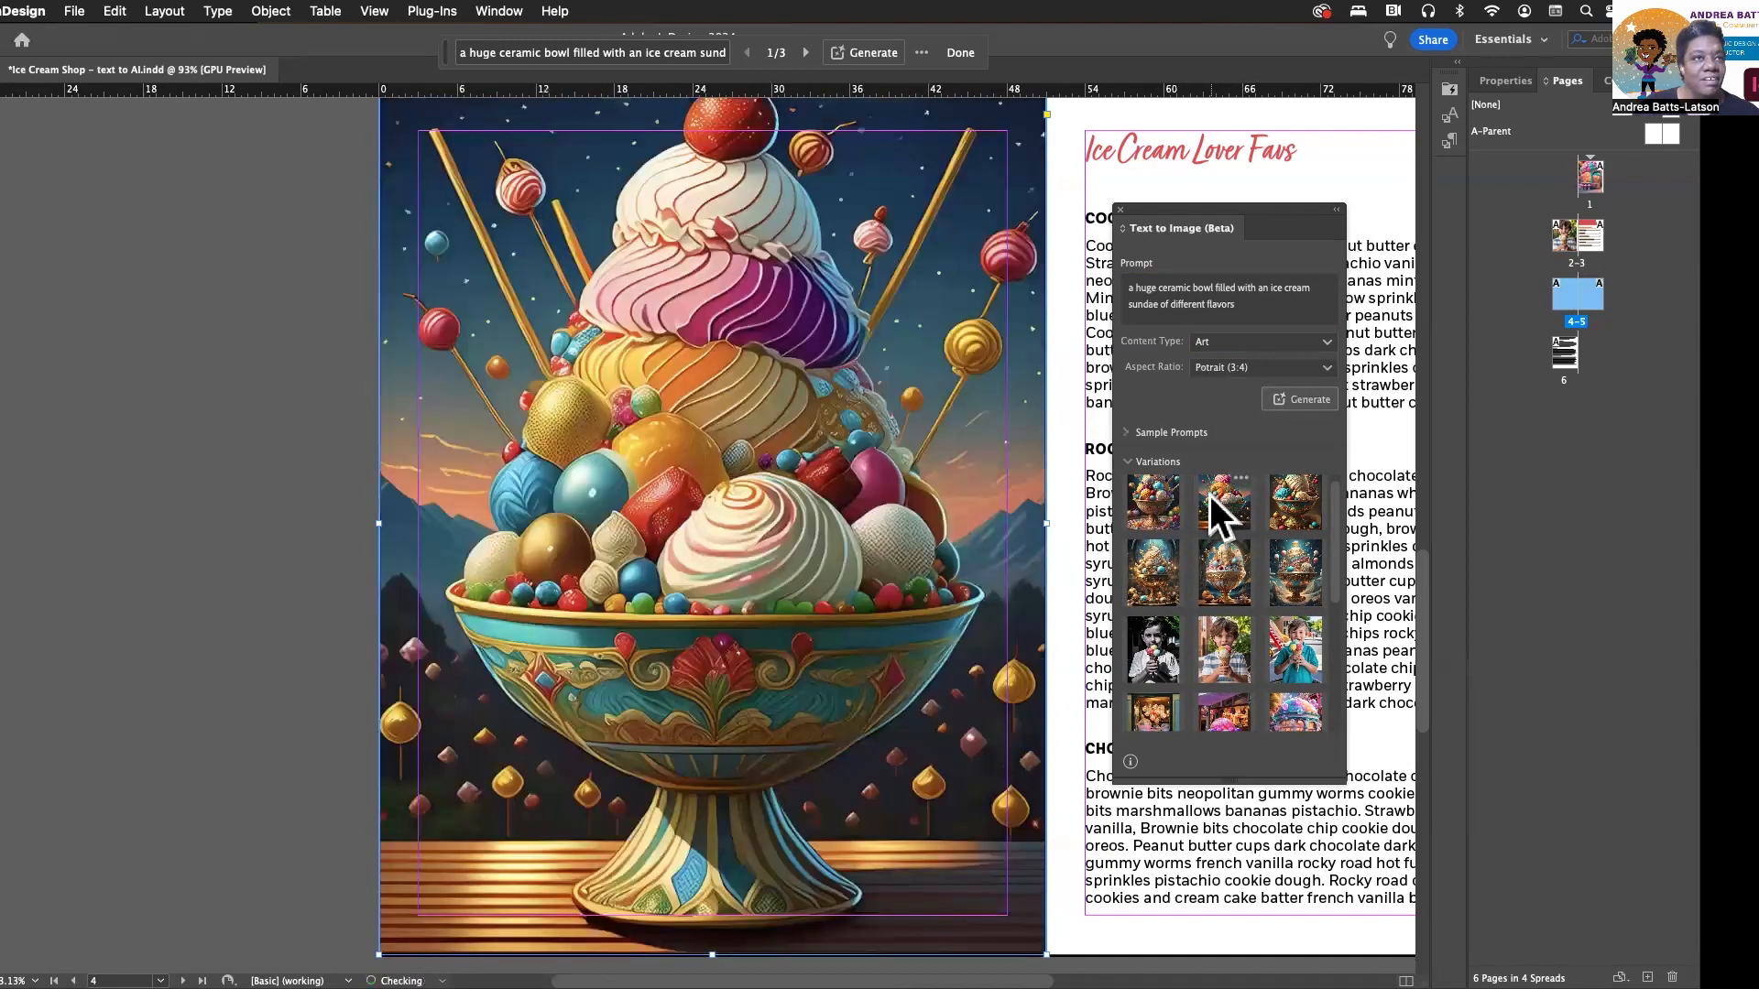
pyautogui.click(1160, 499)
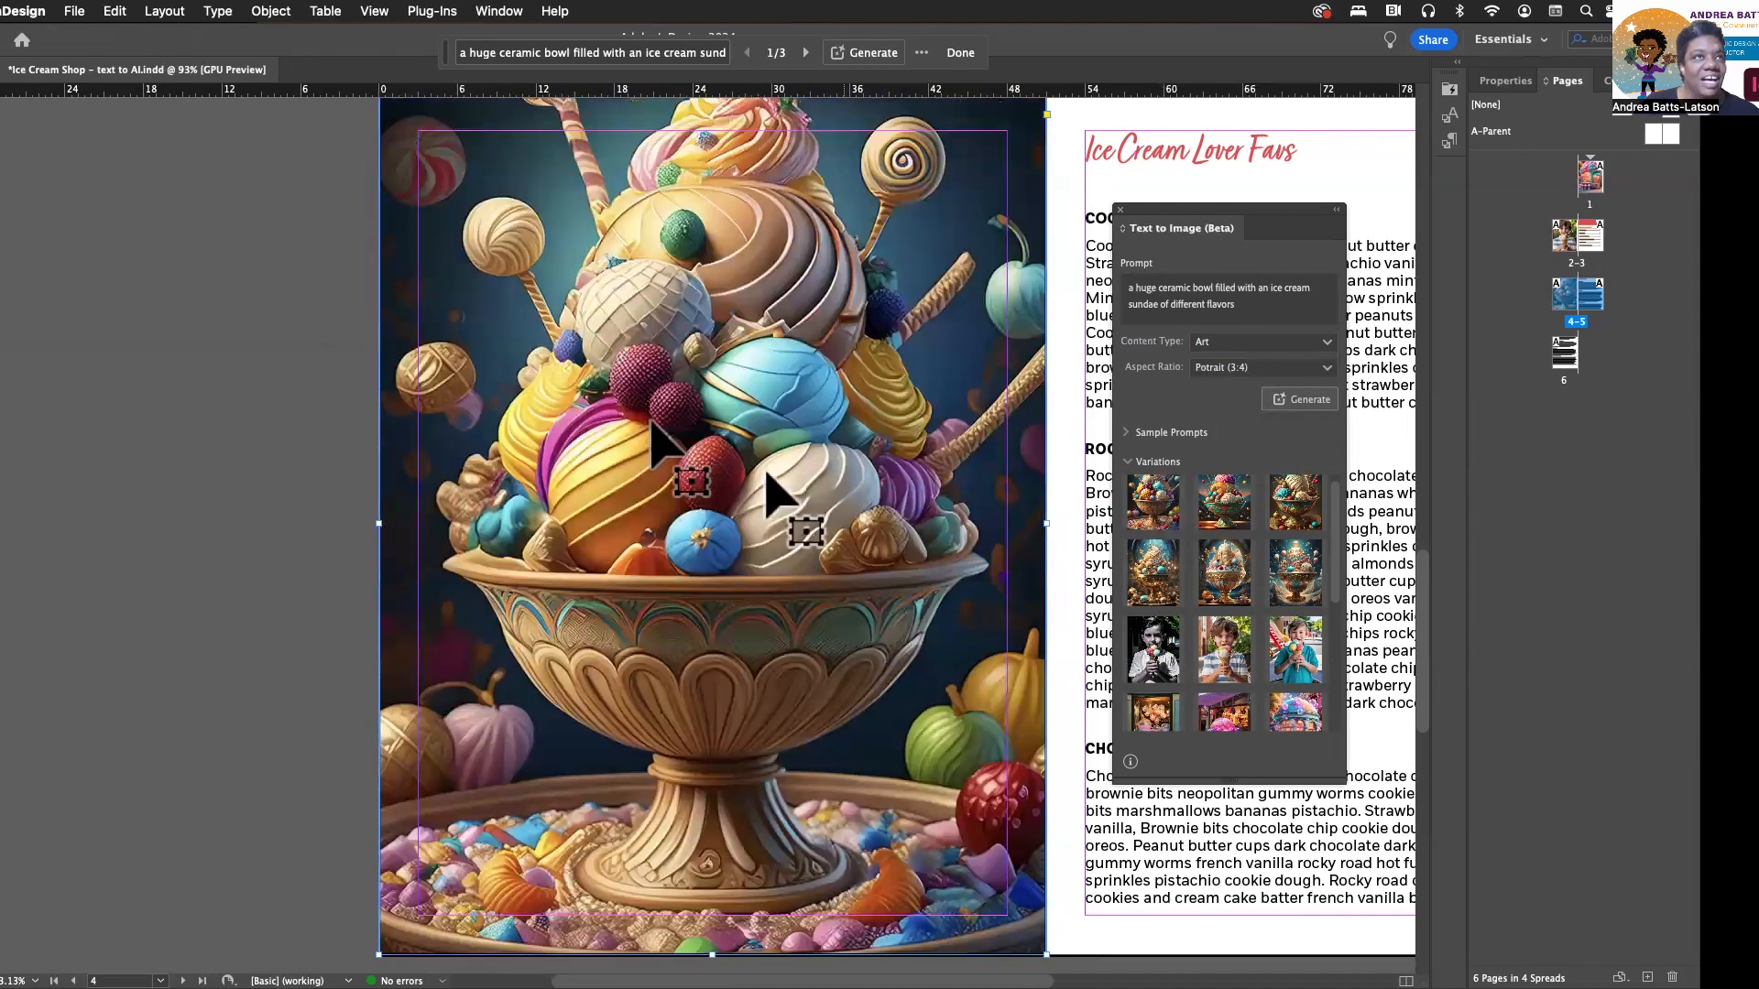
pyautogui.click(1235, 510)
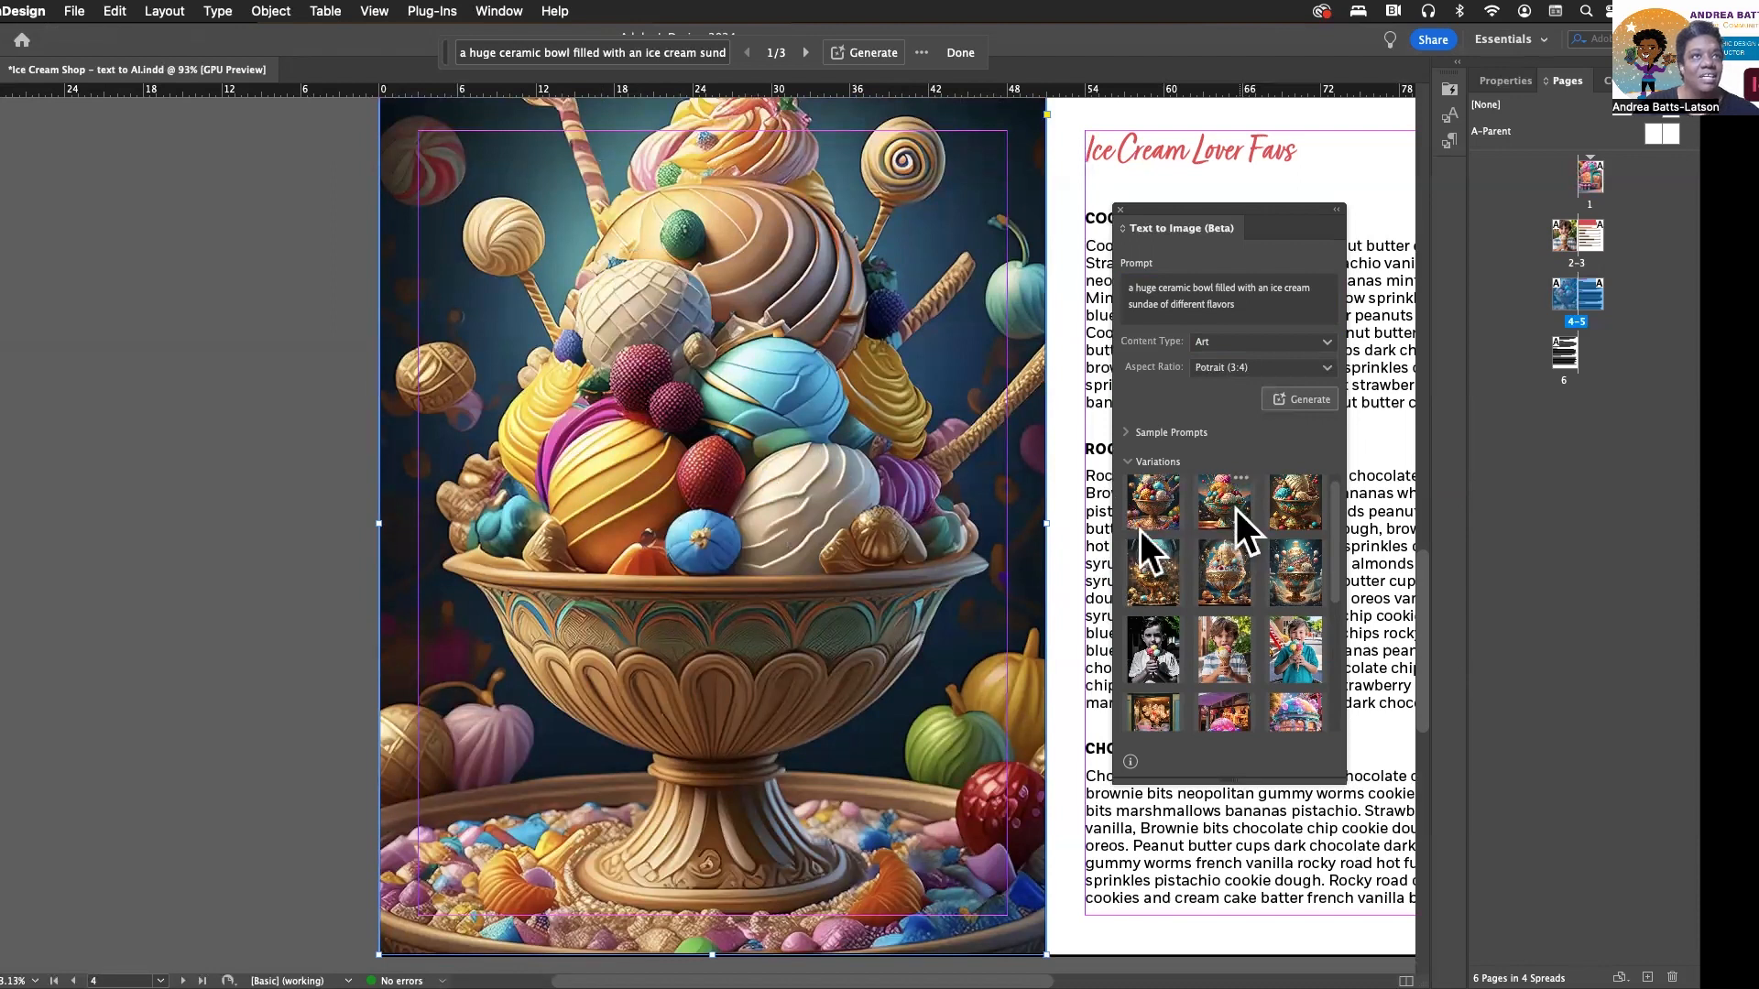
pyautogui.click(229, 421)
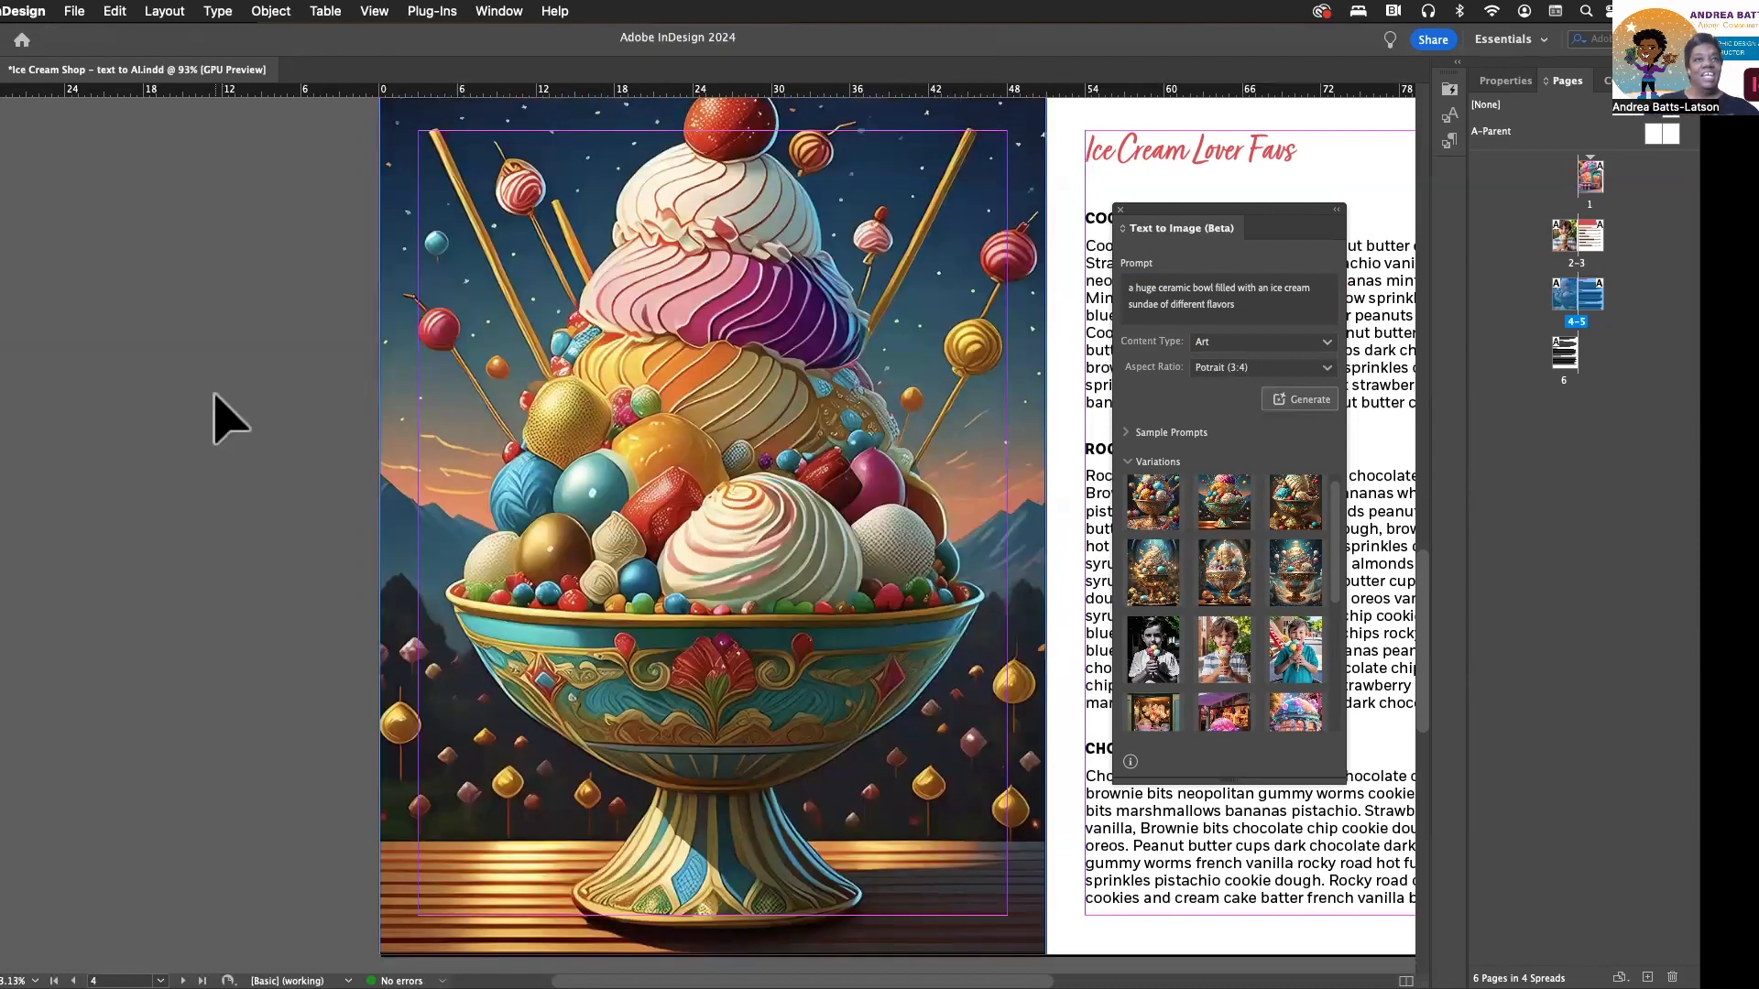